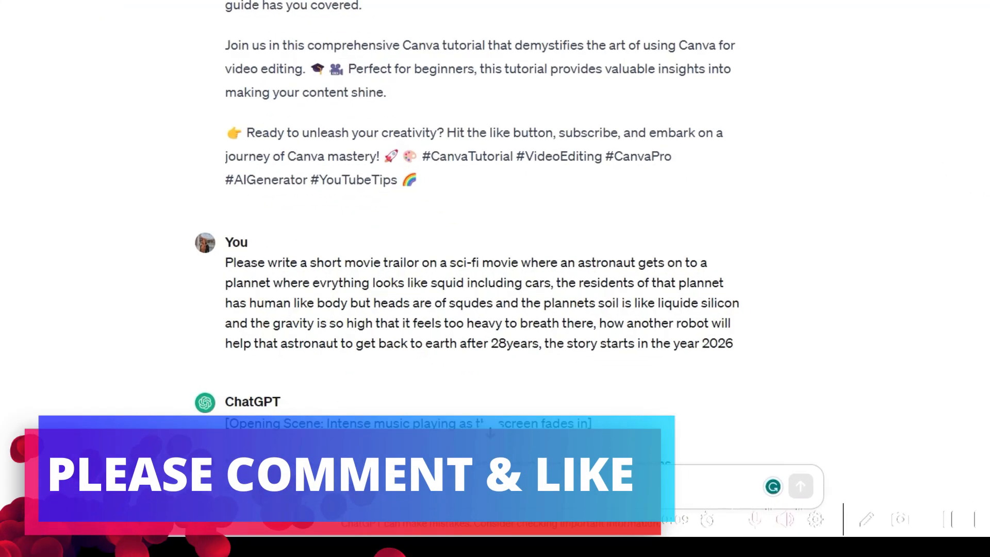
- Ask ChatGPT to write a short sci-fi movie trailer about an astronaut on a squid-like planet, starting in 2026 with a robot helping the return after 28 years
text(Please write a short movie trailor on a sci-fi movie where an astronaut gets on to a plannet where evrything looks like squid including cars, the residents of that plannet has human like body but heads are of squdes and the plannets soil is like liquide silicon and the gravity is so high that it feels too heavy to breath there, how another robot will help that astronaut to get back to earth after 28years, the story starts in the year 2026)
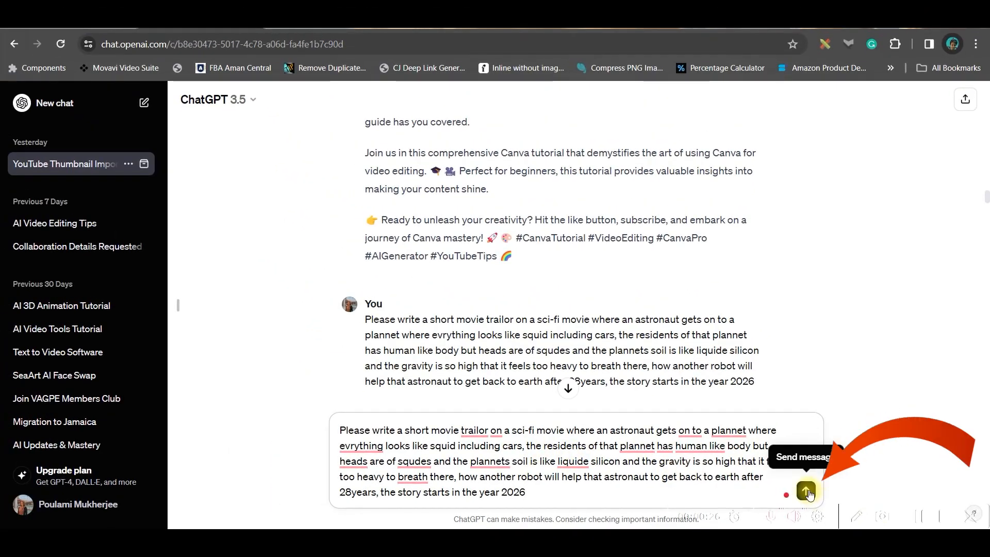
click(806, 491)
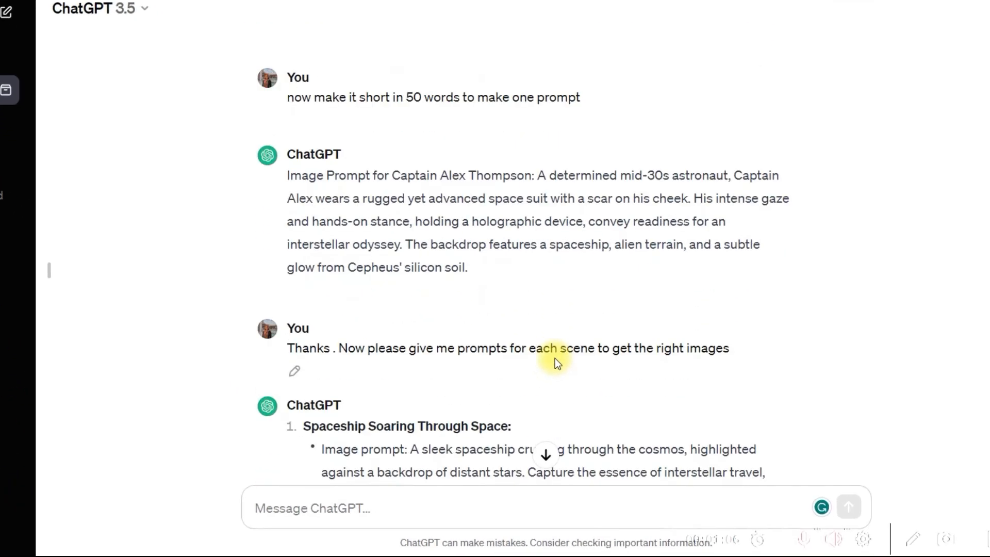
- Copy the Scene 7 narrator voiceover from ChatGPT and replace the speech text in ElevenLabs with it
scroll(554, 358, down, 5)
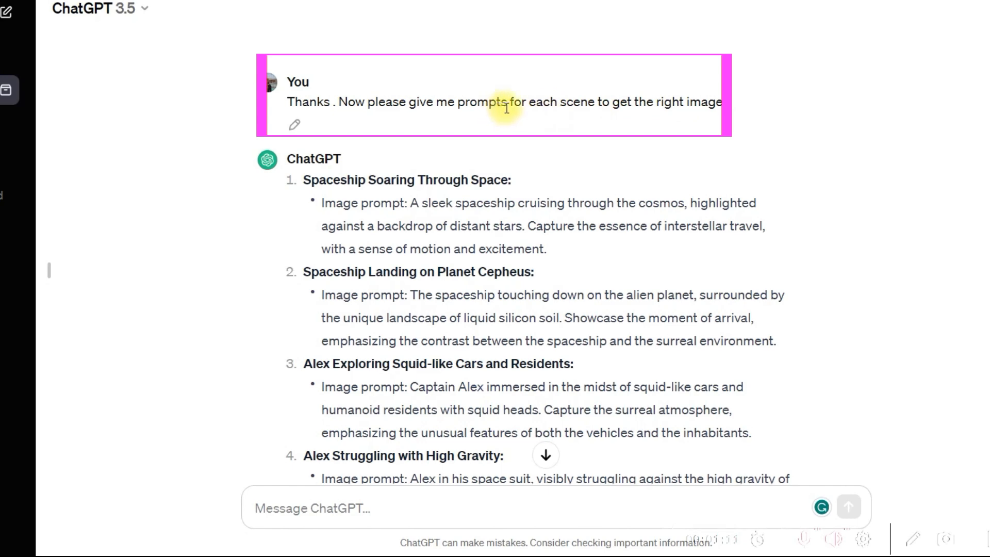
scroll(532, 345, down, 3)
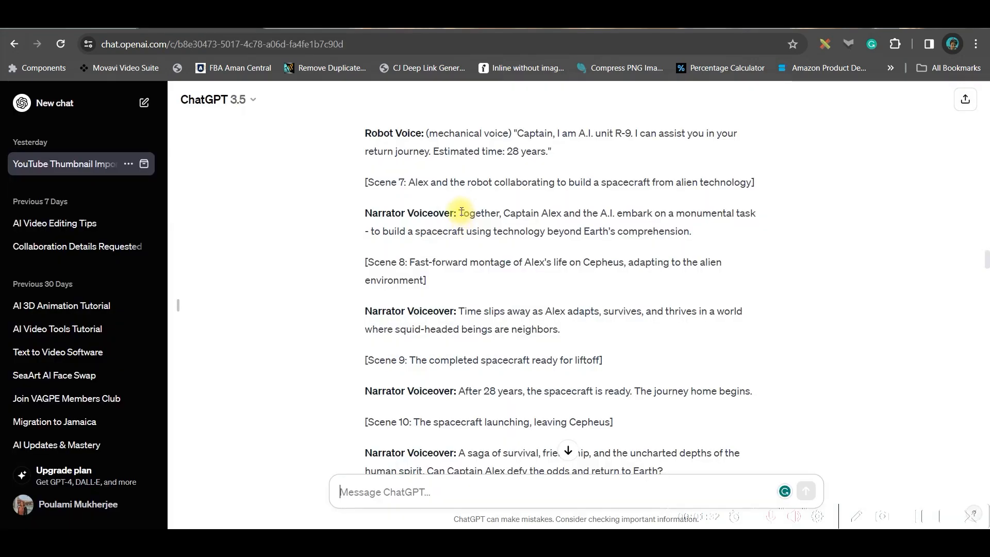
drag(461, 212, 697, 231)
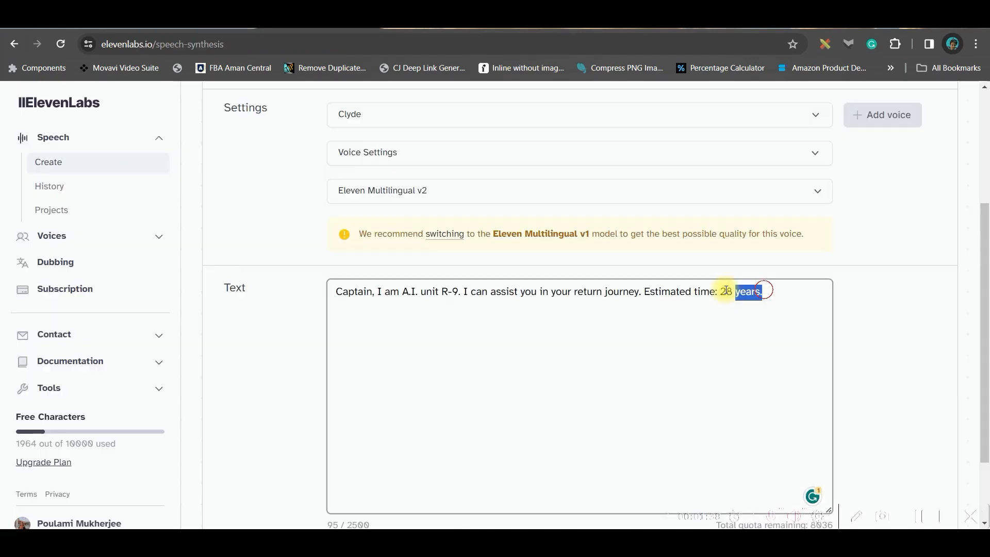
drag(763, 291, 249, 262)
- Lower the Clyde voice's stability and raise its style exaggeration slightly, and generate the narration audio
click(464, 114)
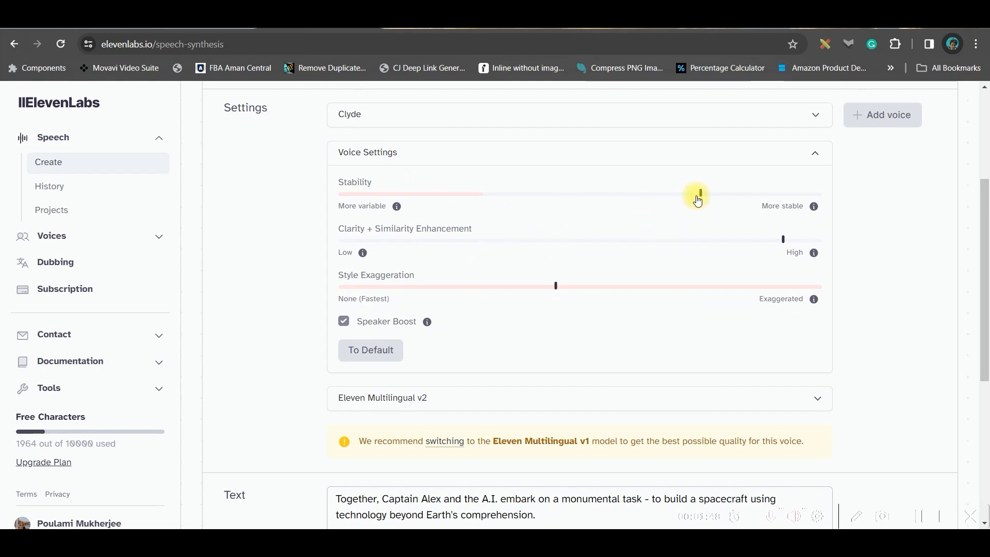
drag(703, 198, 680, 198)
drag(562, 294, 588, 288)
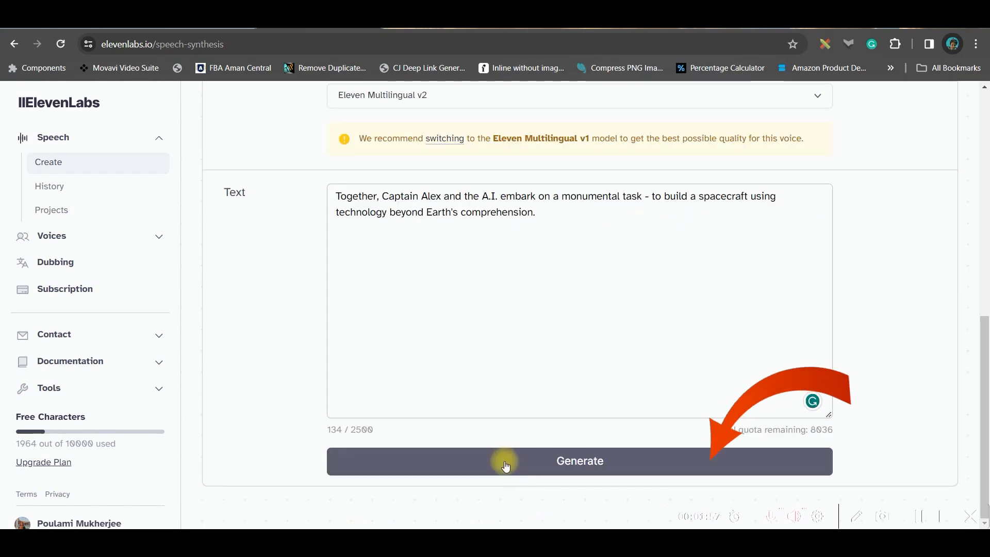
click(506, 466)
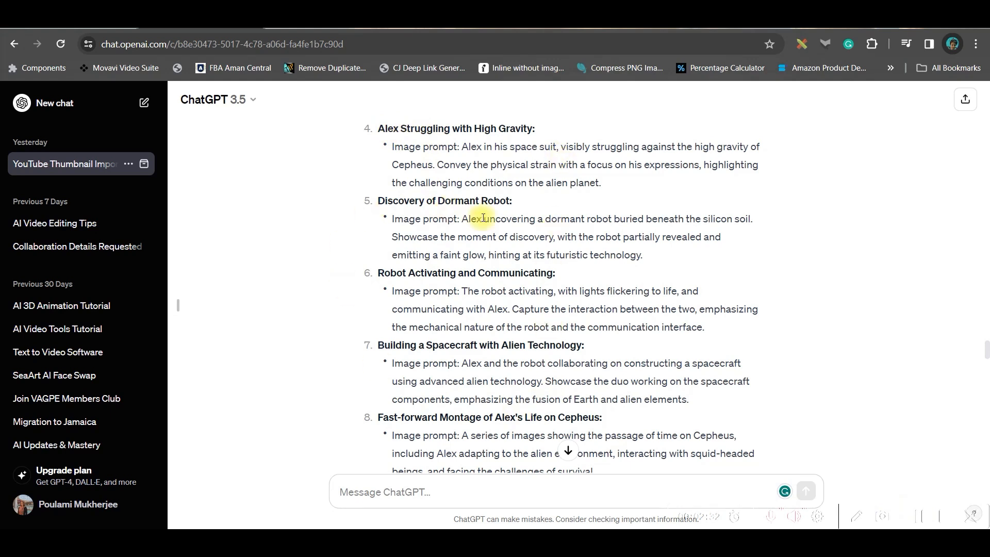
- Copy the "Robot Activating and Communicating" image prompt from ChatGPT and open Image Generation in Leonardo.Ai
drag(464, 291, 704, 324)
key(ctrl+c)
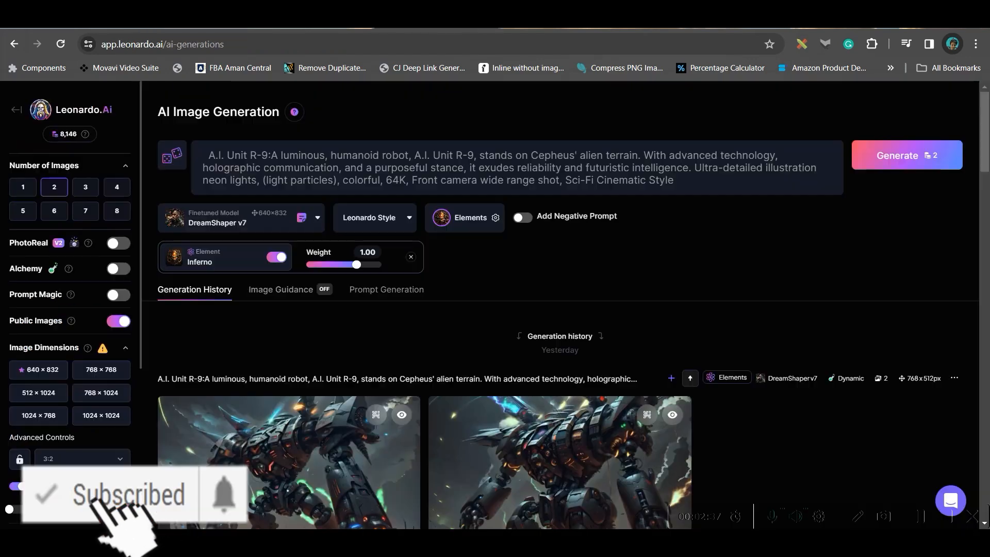
click(101, 111)
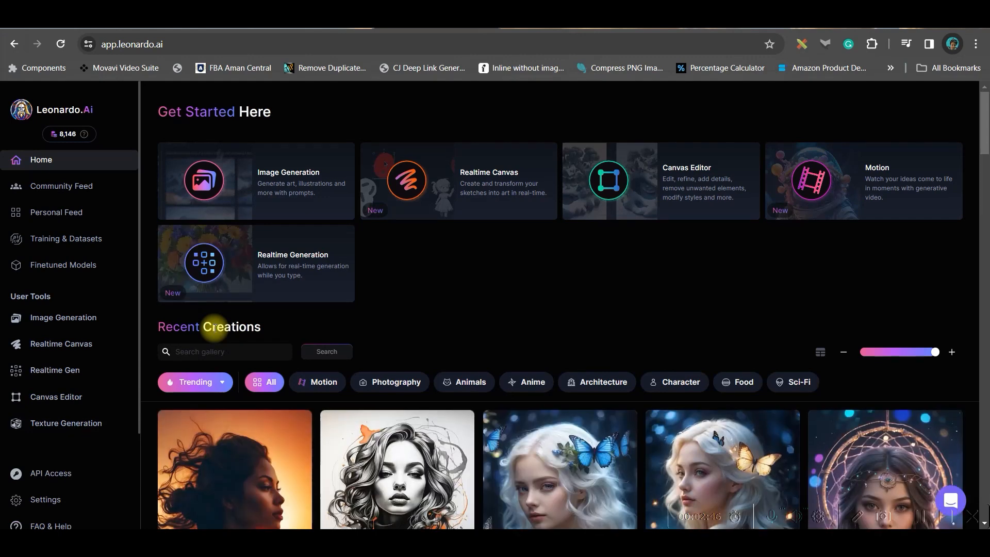
scroll(213, 327, down, 5)
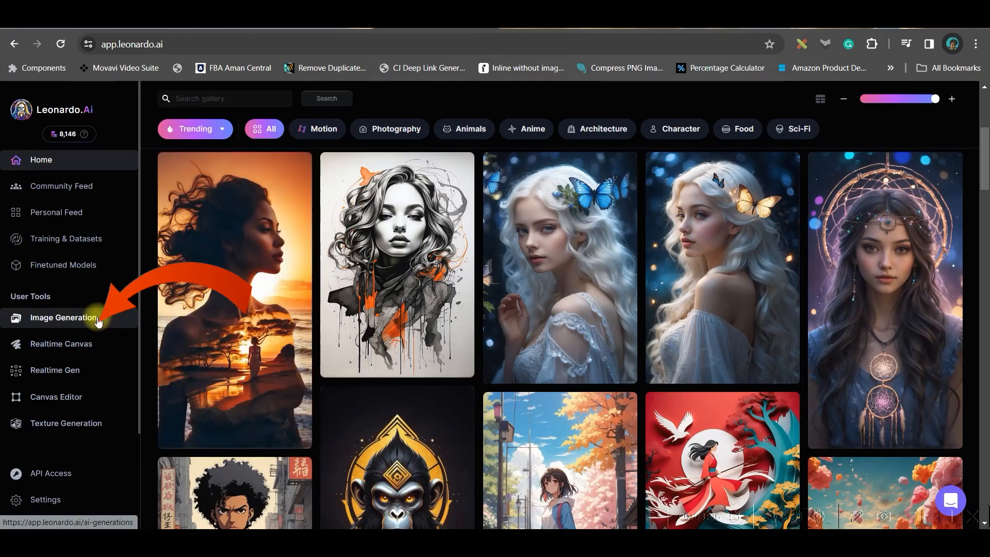
click(112, 319)
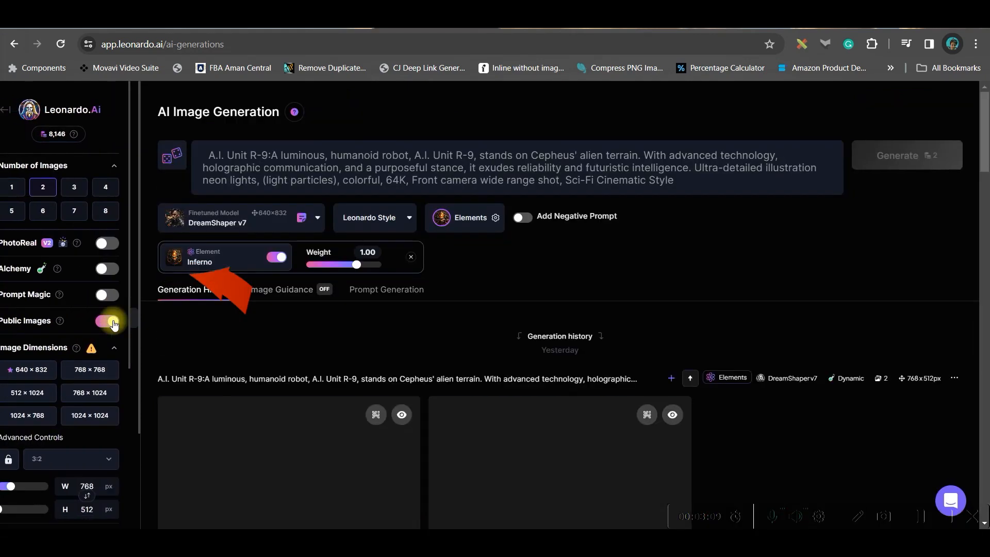
- Replace the A.I. Unit R-9 description in the prompt with the copied scene text, ending it with a comma before "Ultra-detailed illustration"
drag(205, 154, 675, 168)
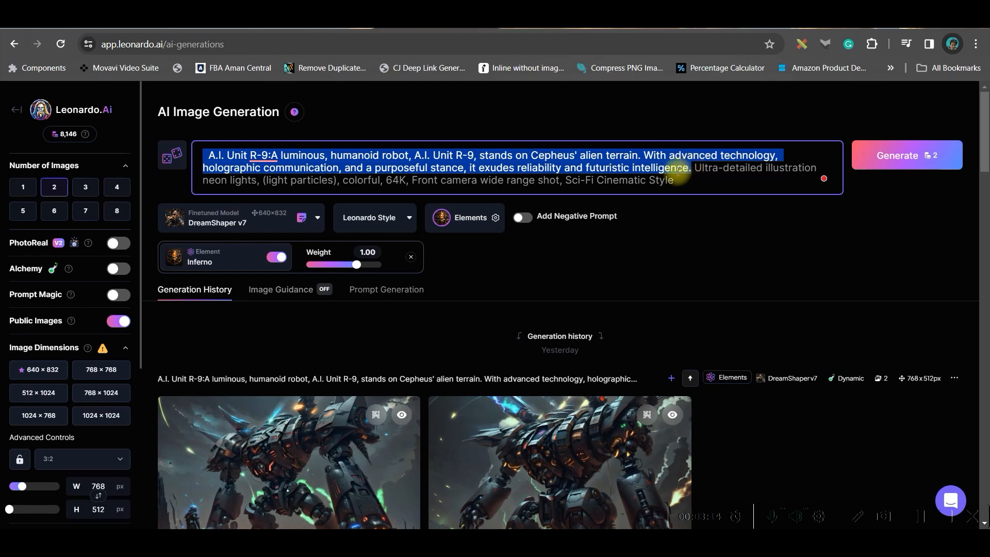
key(ctrl+v)
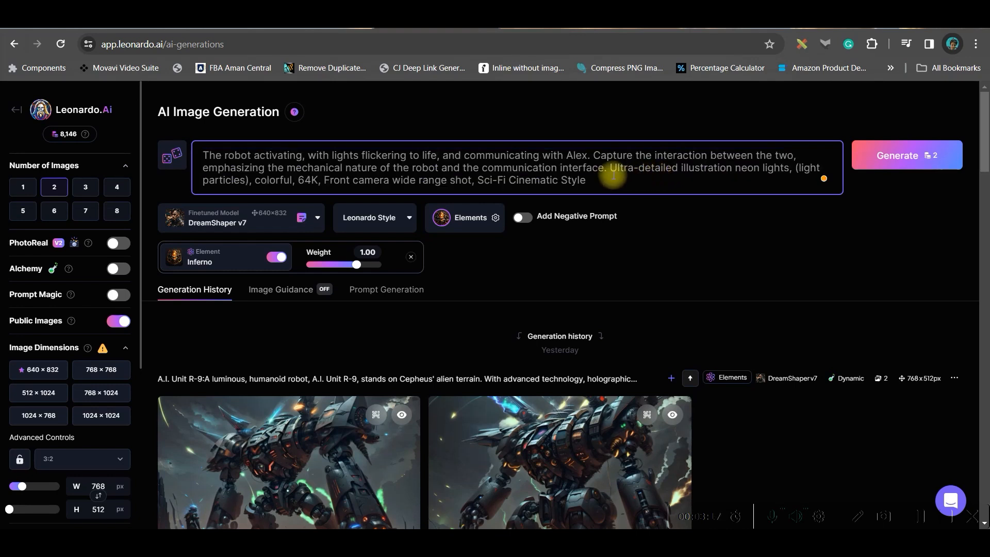
text(,)
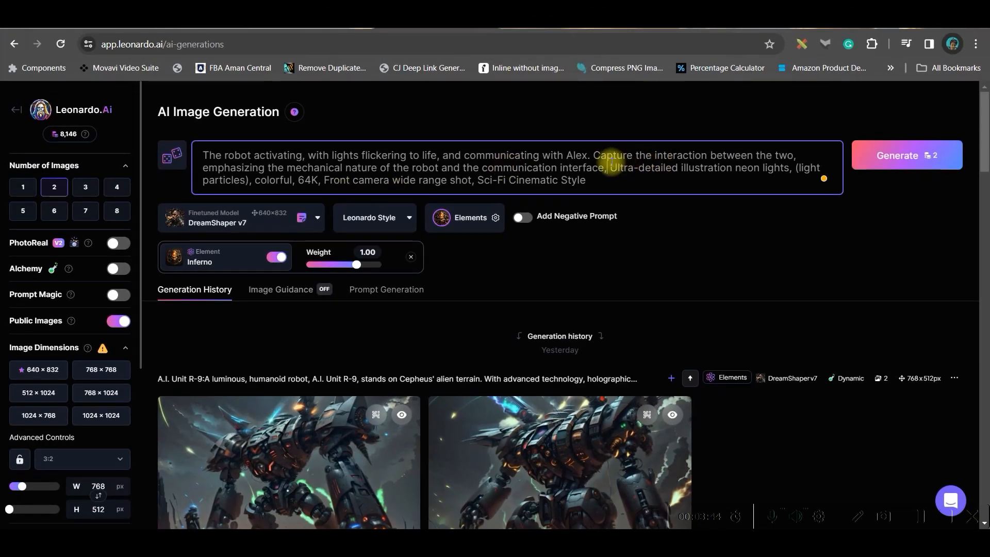
drag(610, 168, 587, 181)
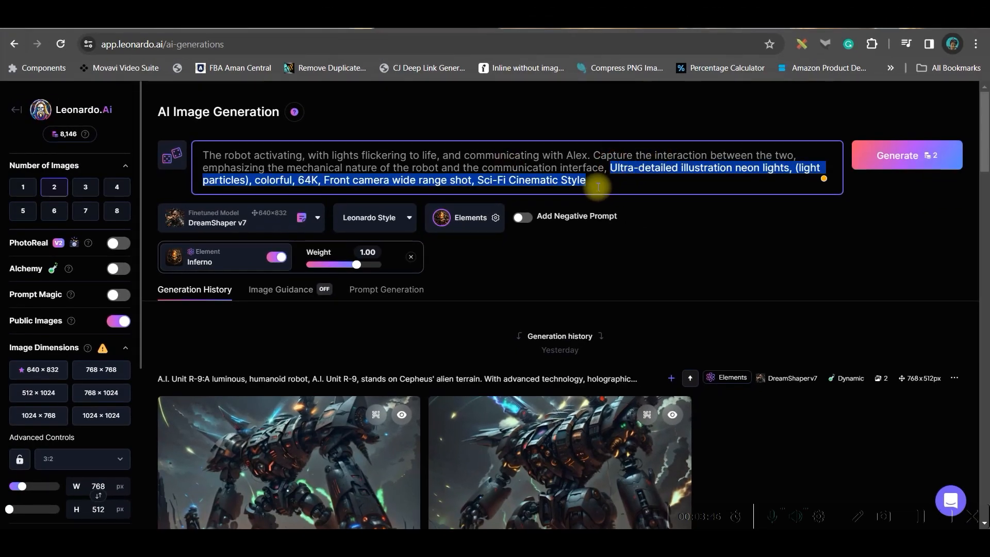
click(196, 28)
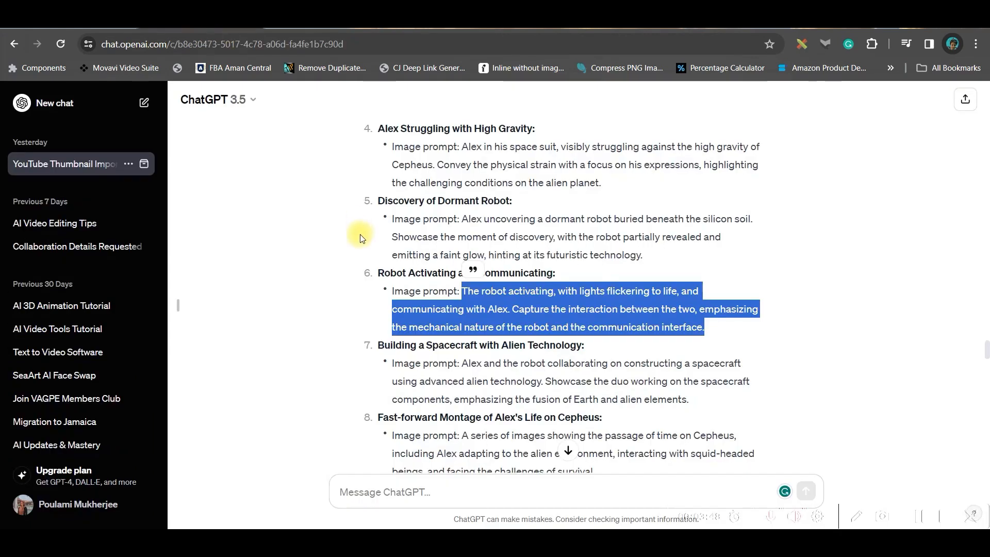
drag(467, 366, 488, 382)
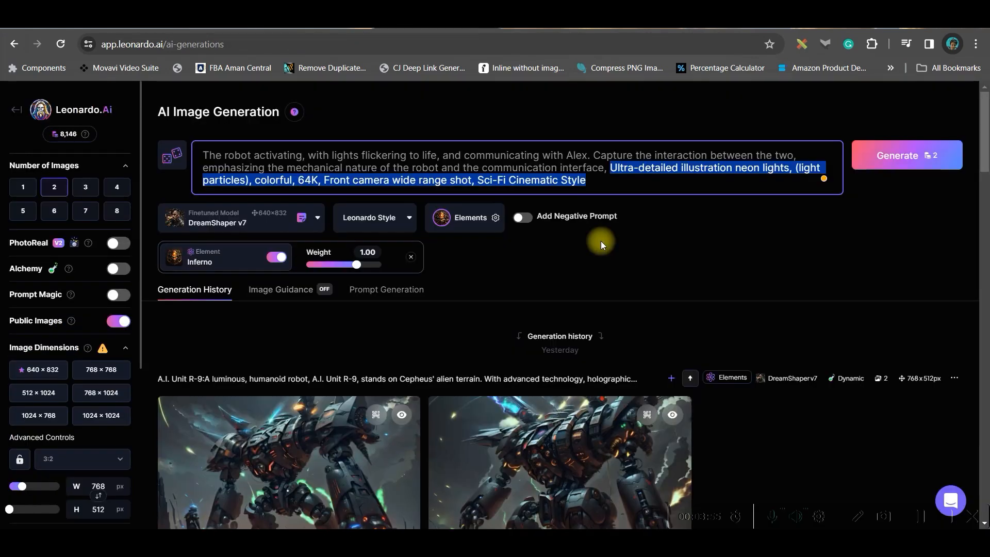
scroll(601, 241, down, 1)
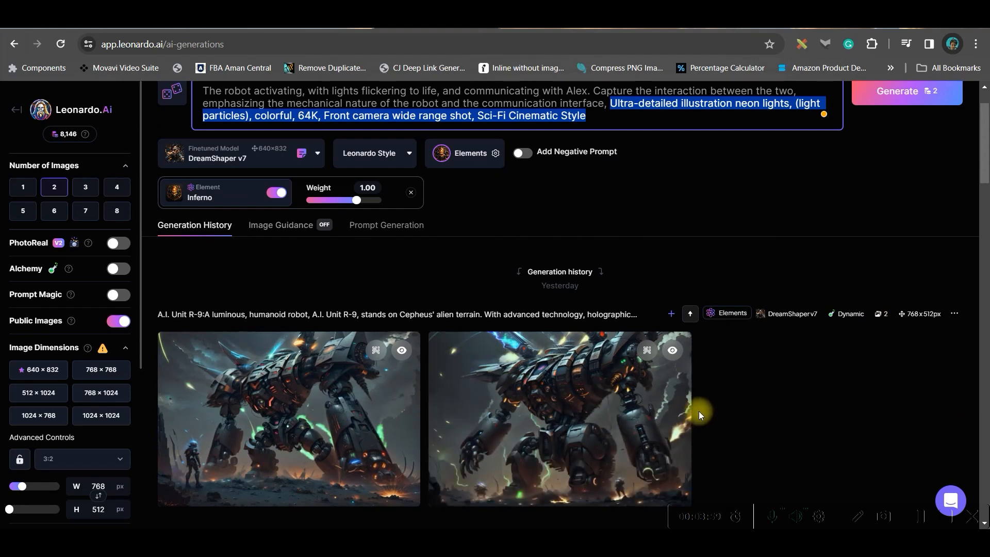
scroll(592, 188, up, 1)
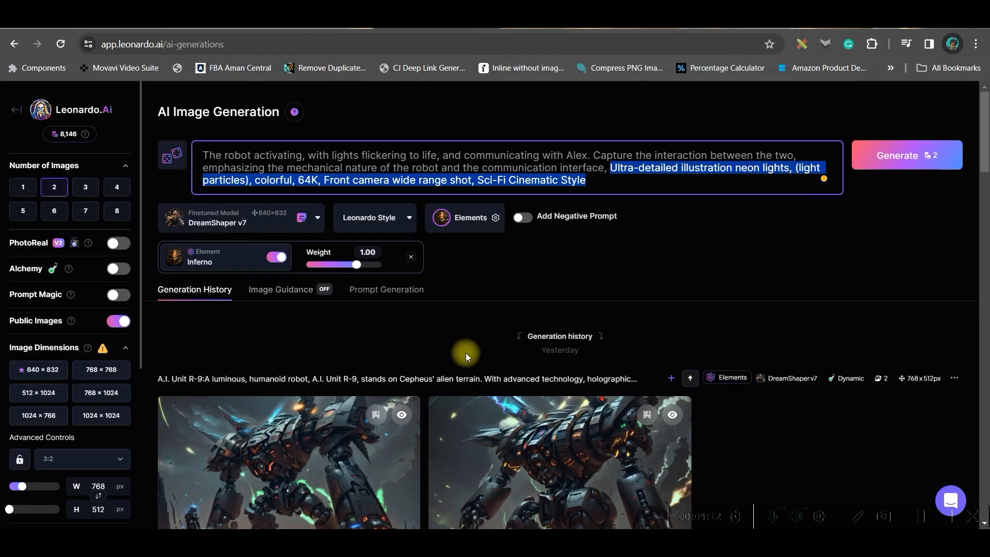
- Select DreamShaper v7 as the finetuned model for the image generation
click(310, 215)
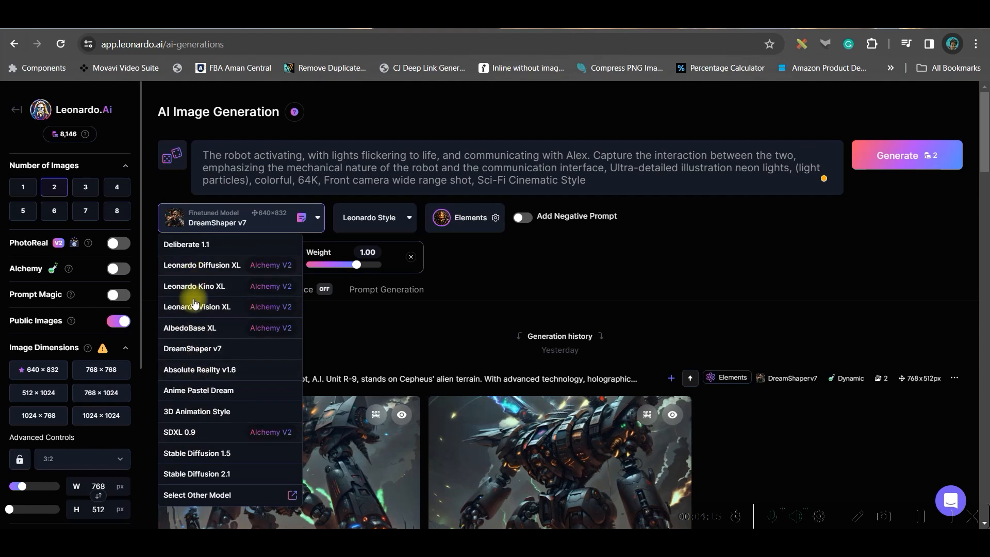
click(204, 350)
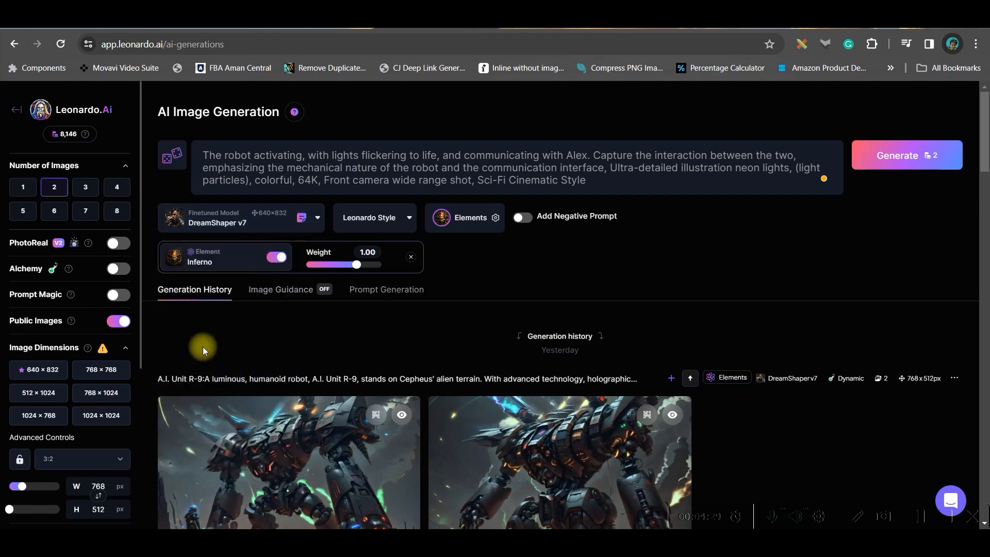
- Turn on Prompt Magic and Alchemy, using the Dynamic style for the generated images
scroll(402, 222, down, 1)
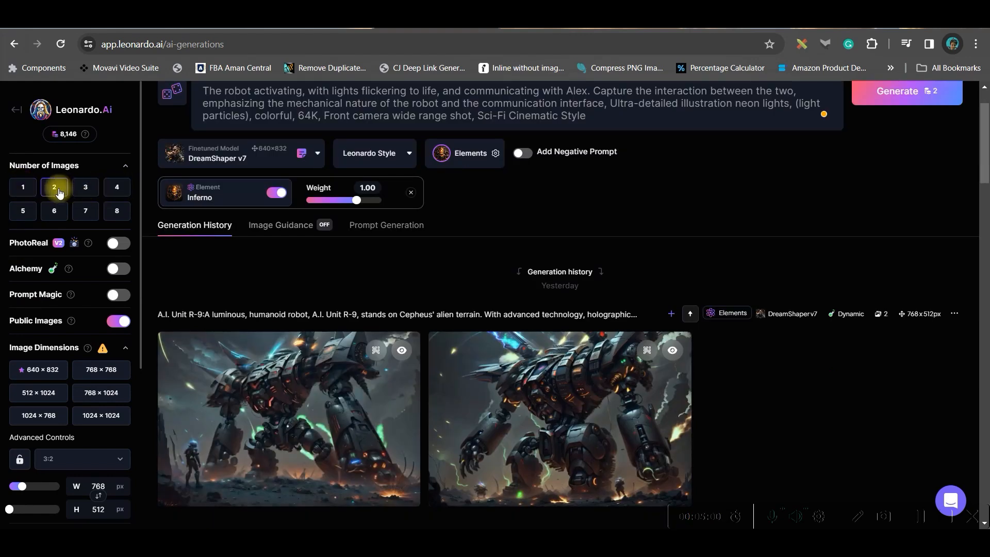
scroll(43, 316, down, 2)
click(118, 165)
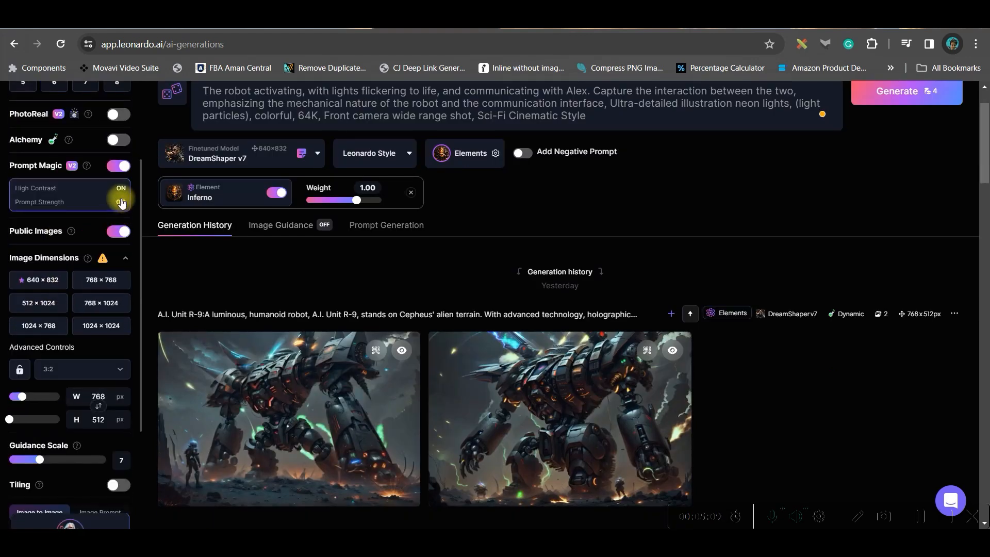
click(110, 140)
click(374, 153)
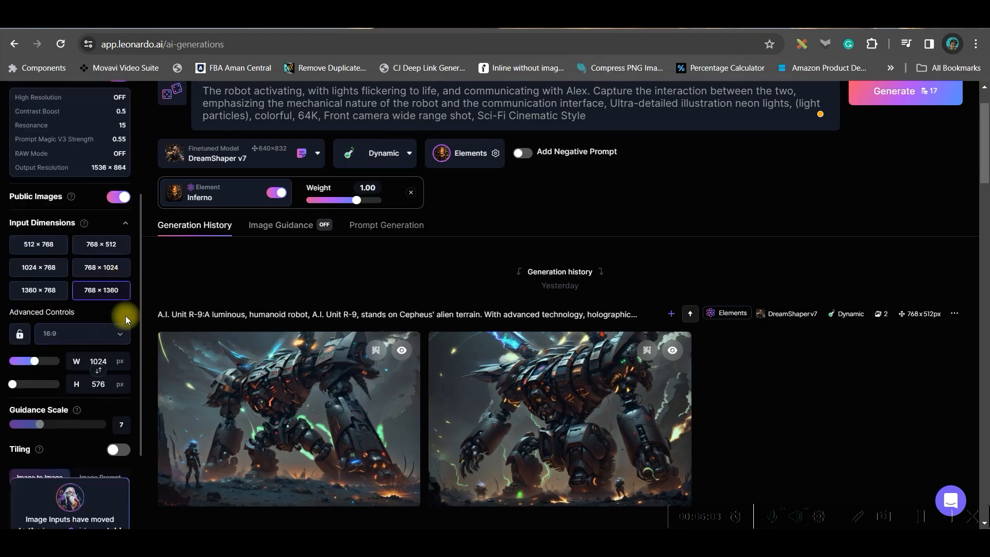
- Set the aspect ratio to 16:9 and generate the two robot images
click(118, 334)
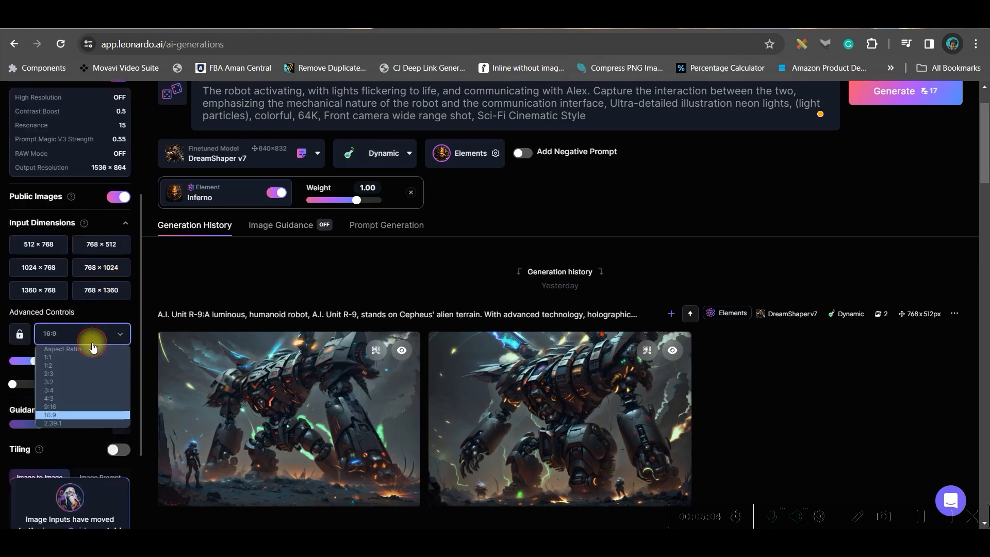
click(64, 415)
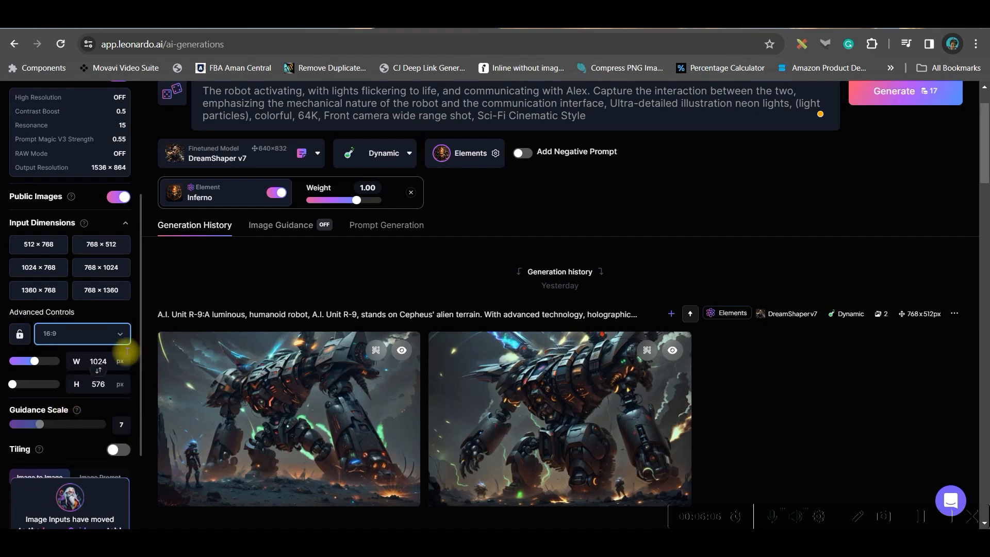
scroll(103, 371, down, 2)
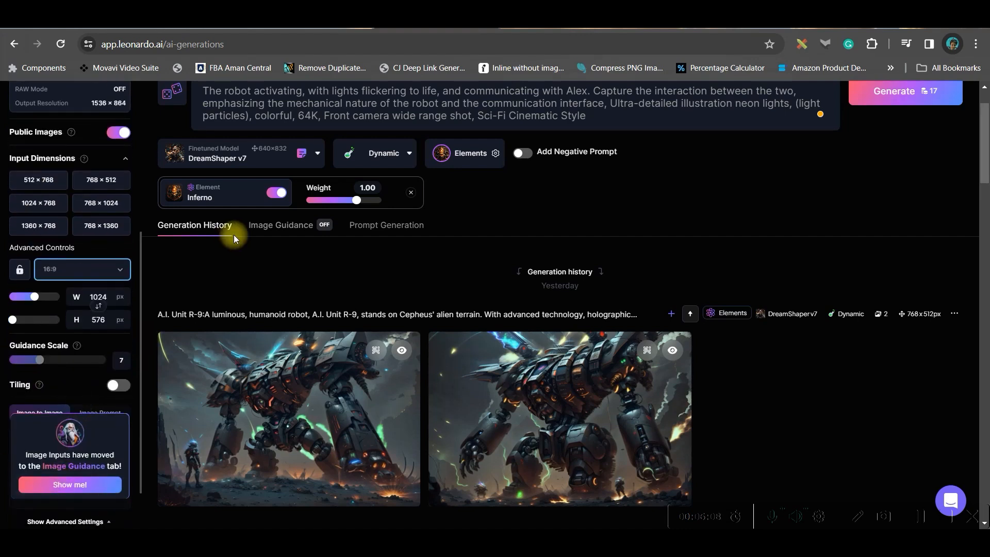
click(890, 95)
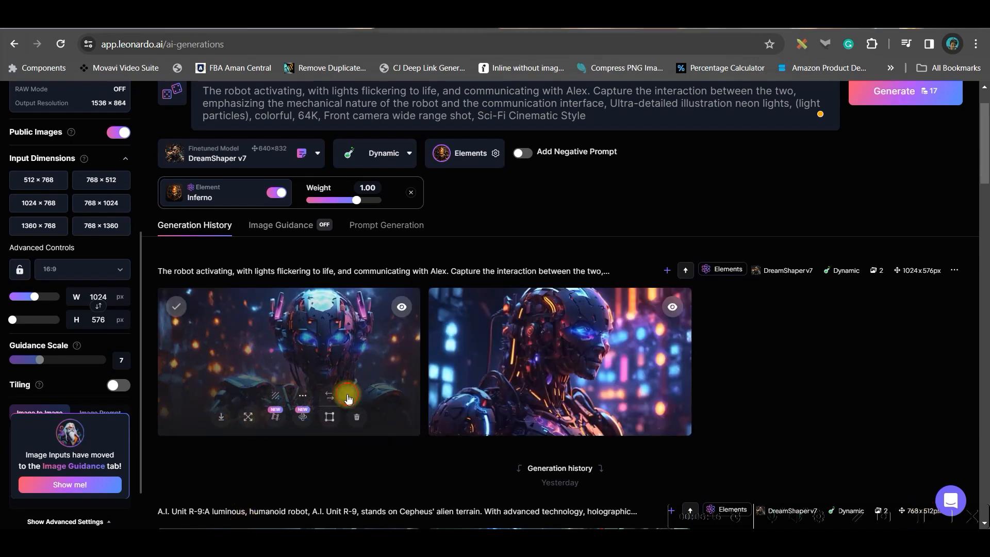
- Upscale the first generated robot image with the Alchemy Smooth upscaler and download it
click(336, 400)
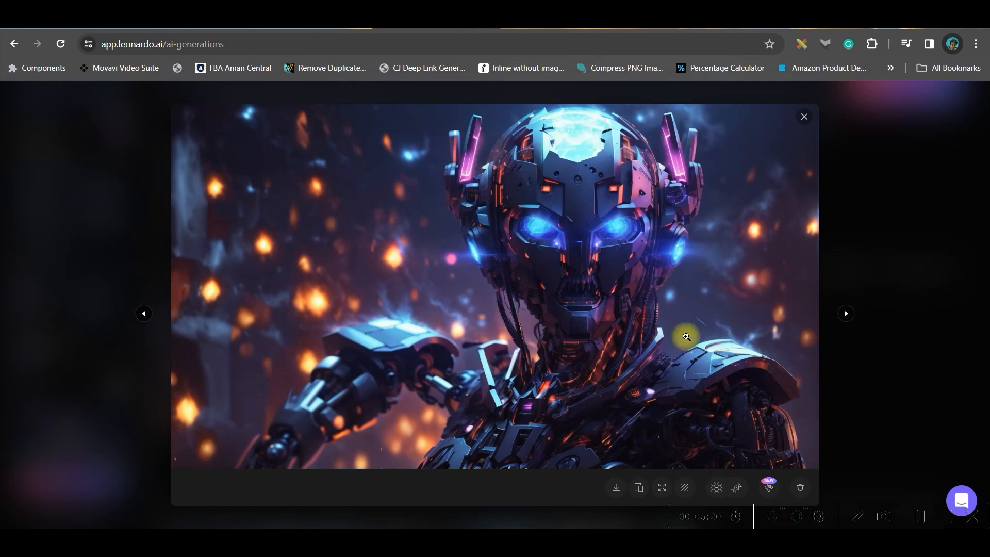
click(717, 488)
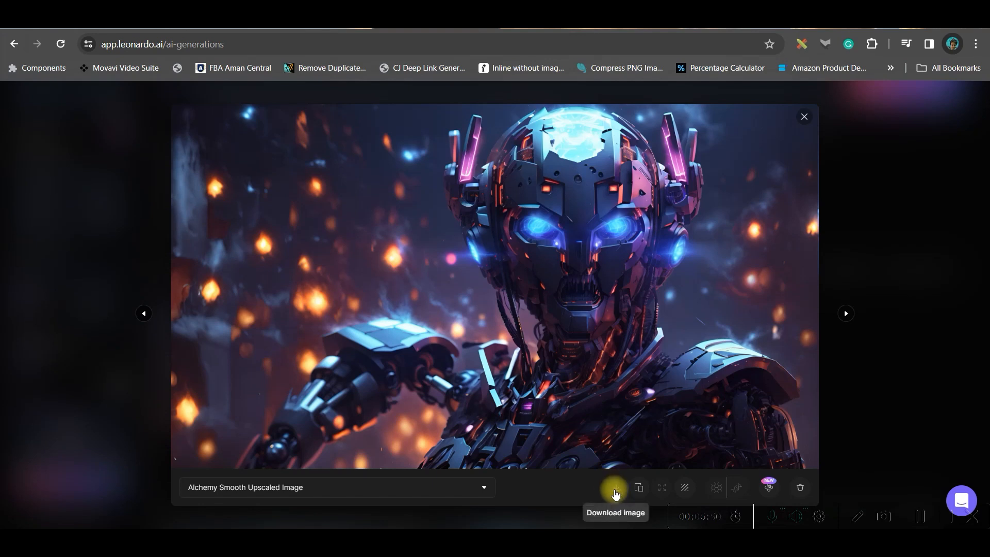
click(617, 493)
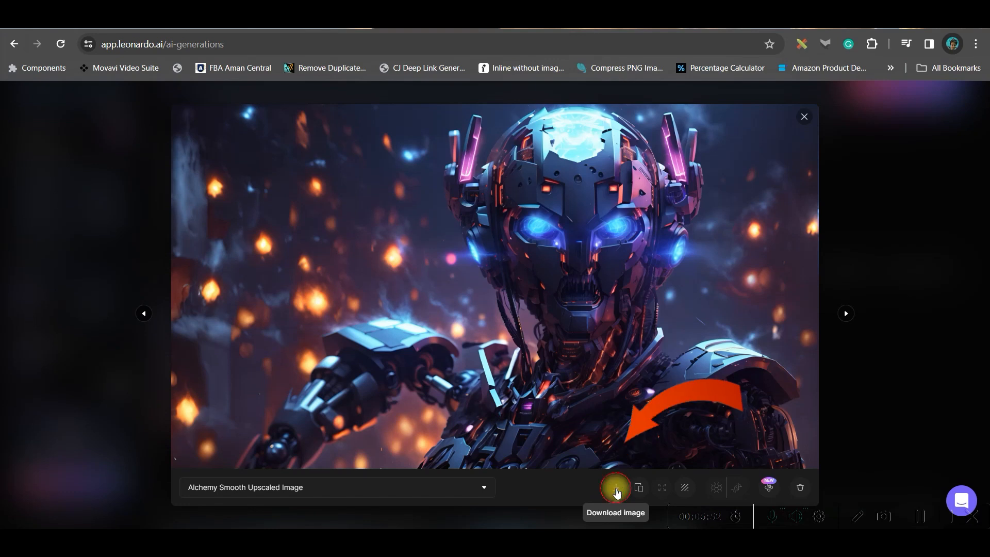
click(804, 118)
click(597, 353)
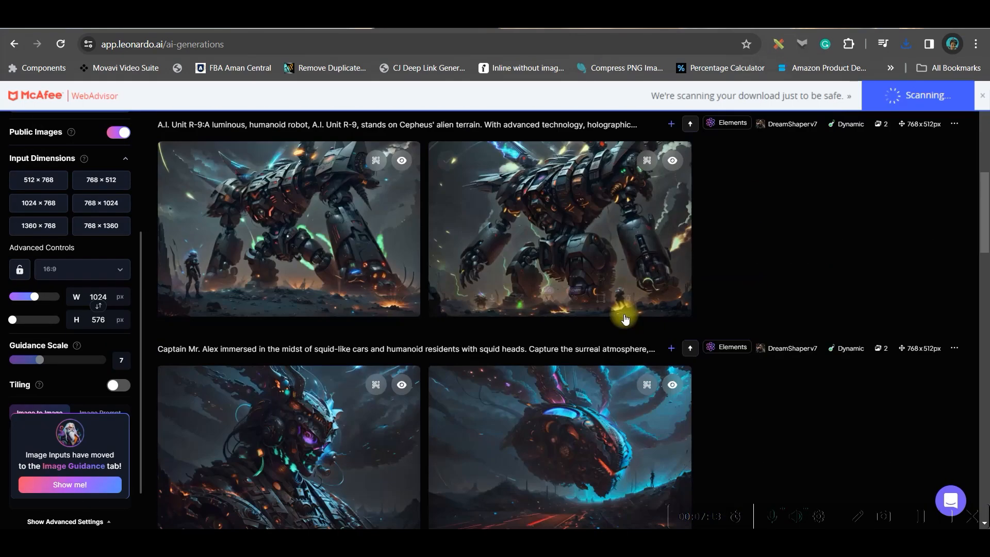
scroll(626, 316, down, 7)
scroll(589, 396, down, 15)
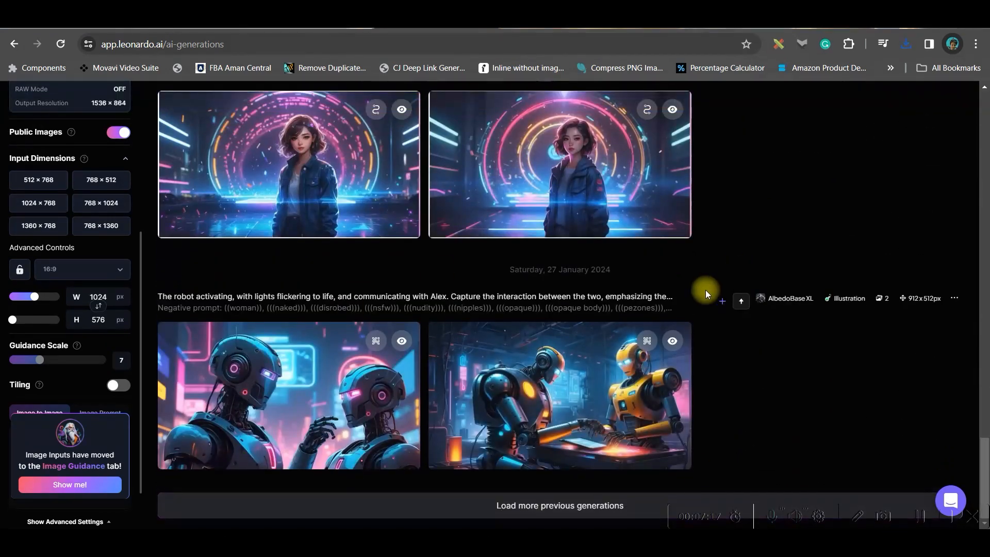
scroll(729, 270, up, 5)
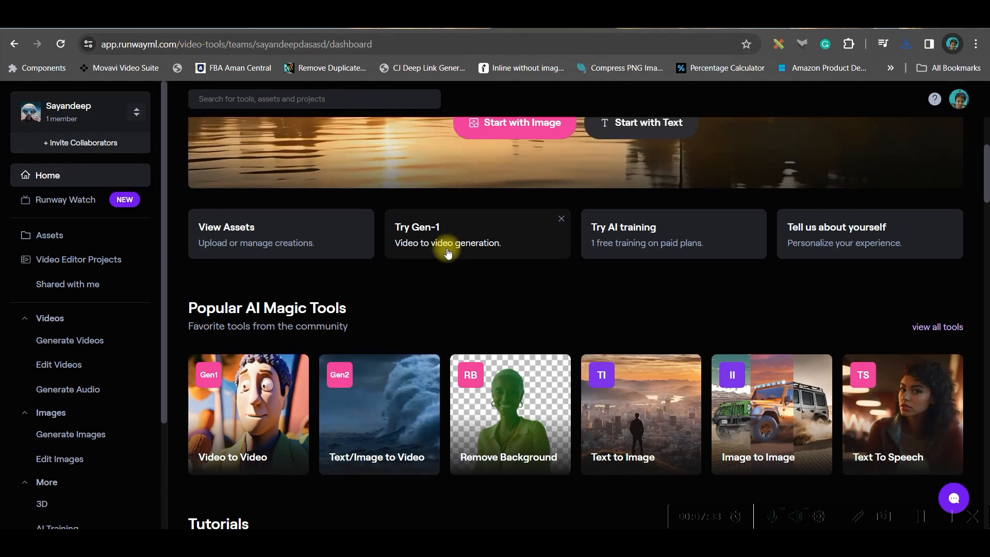
- Open Runway's Gen-2 Text/Image to Video tool, skip the welcome tips and switch to text prompting
scroll(374, 315, down, 2)
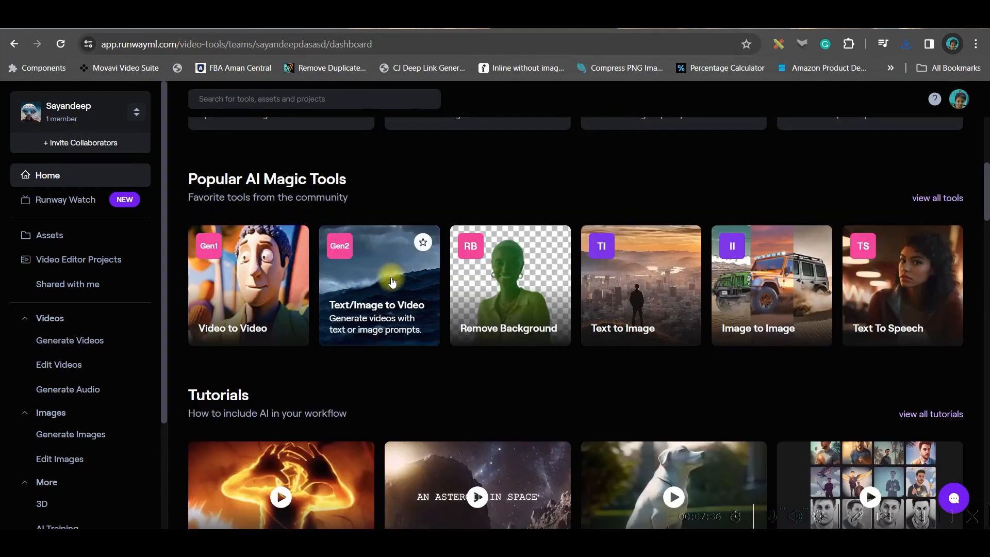
click(375, 307)
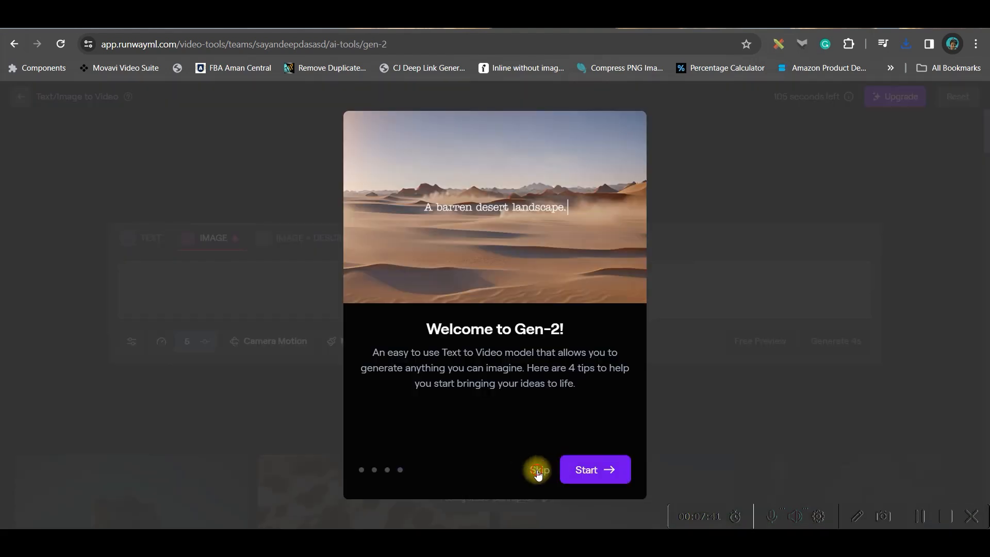
click(538, 471)
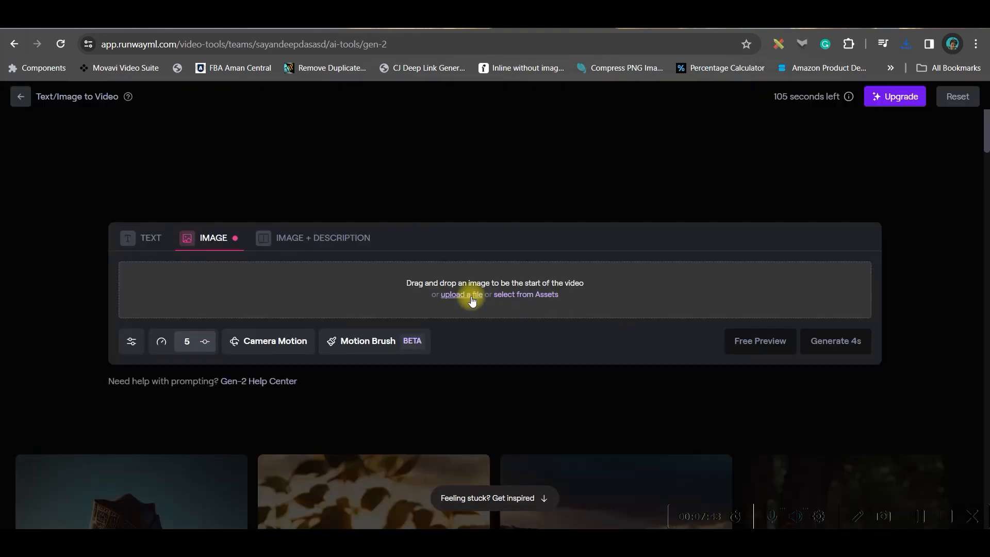
click(155, 241)
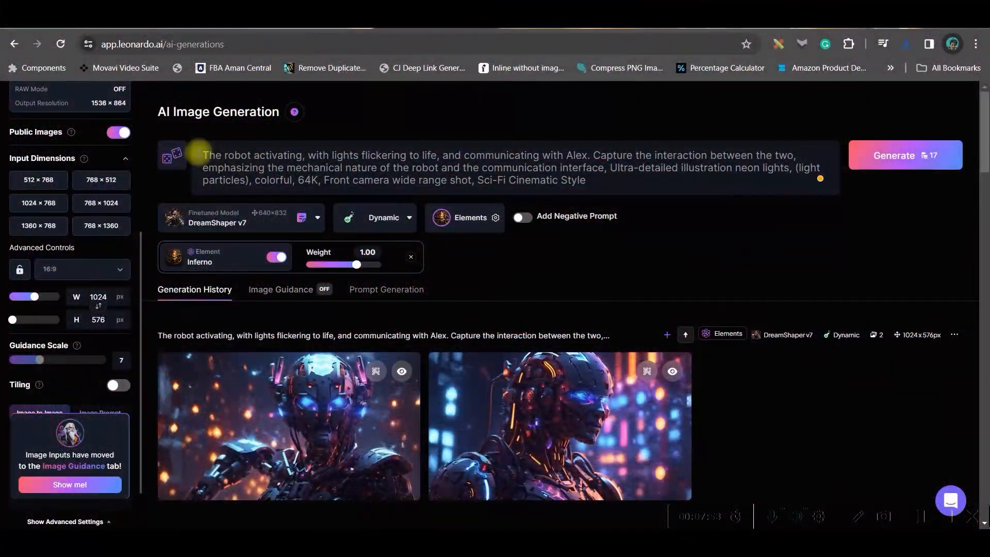
- Copy the robot activation prompt from Leonardo.Ai into Runway's text prompt and trim its end to "Sci-Fi"
drag(203, 154, 615, 185)
key(ctrl+c)
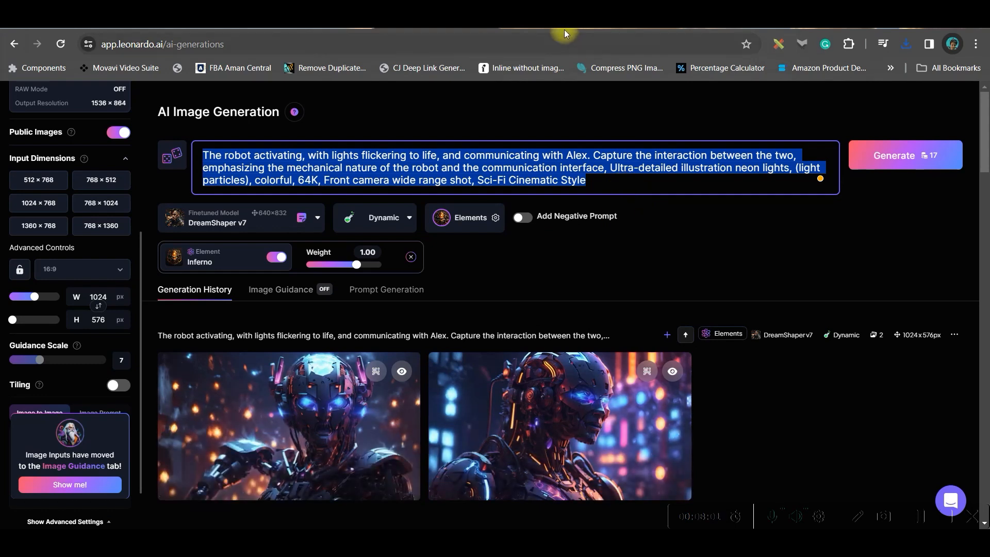
click(540, 30)
right_click(343, 313)
click(373, 390)
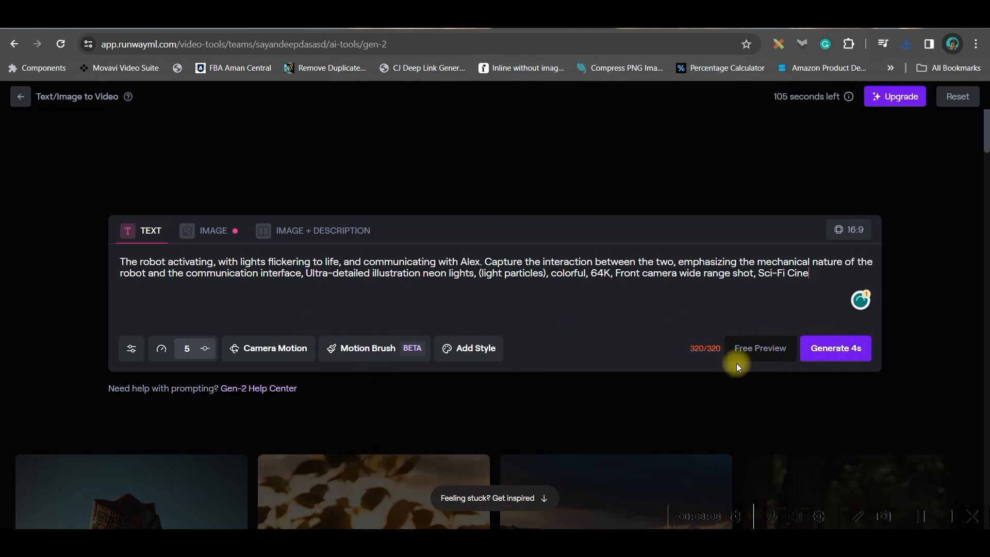
key(BackSpace)
key(BackSpace)
key(BackSpace)
key(BackSpace)
- Set the general motion to 6, then set the camera motion zoom to -3.6 and save it
click(187, 349)
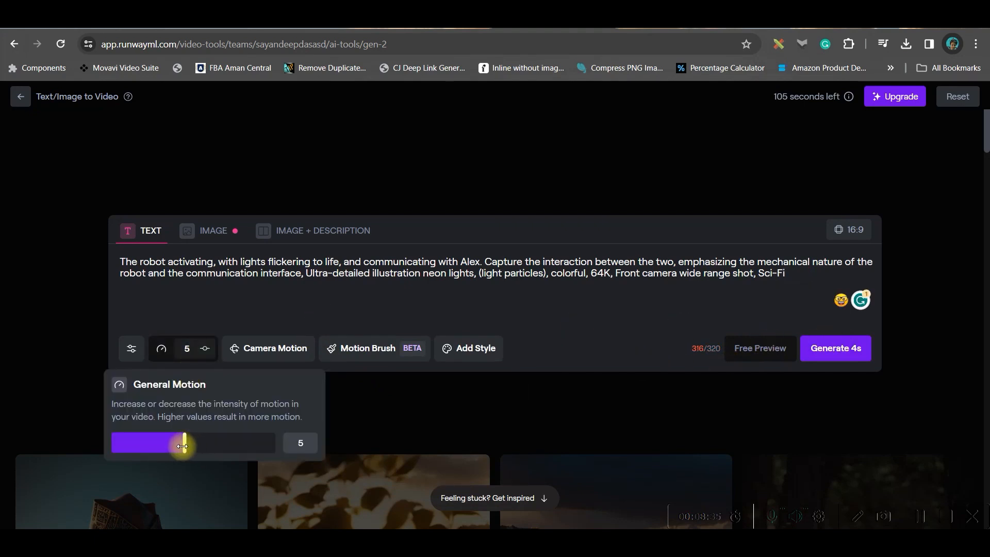
drag(184, 445, 203, 445)
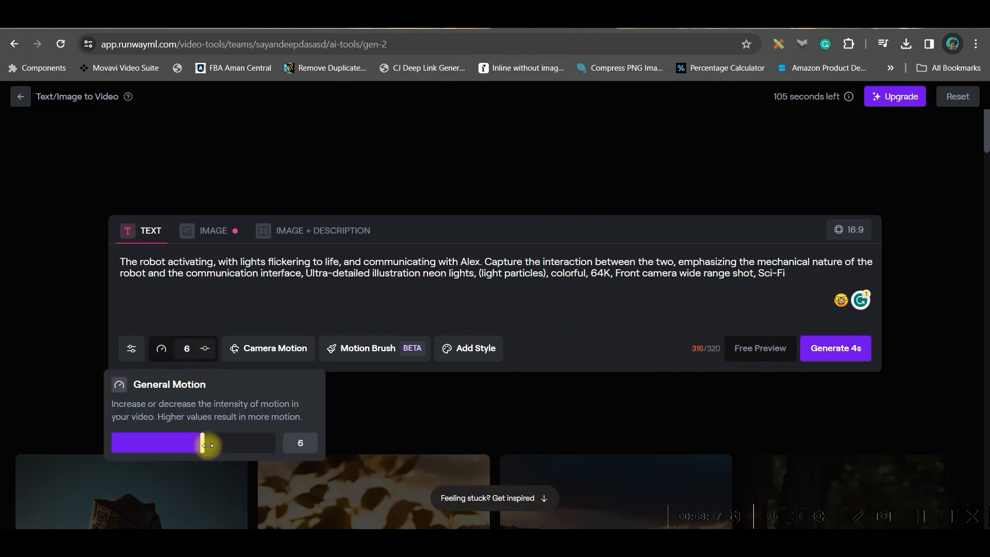
click(271, 350)
drag(479, 270, 472, 271)
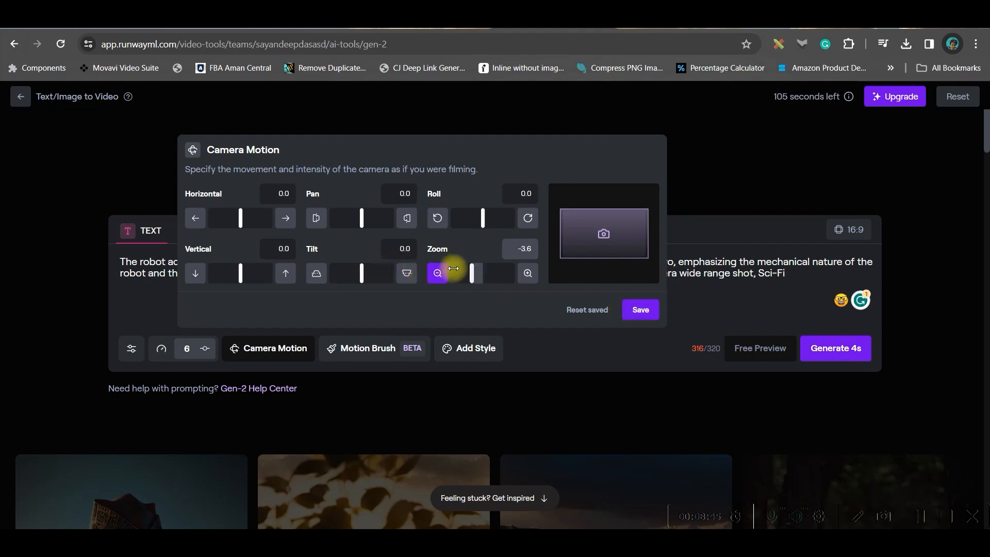
click(648, 316)
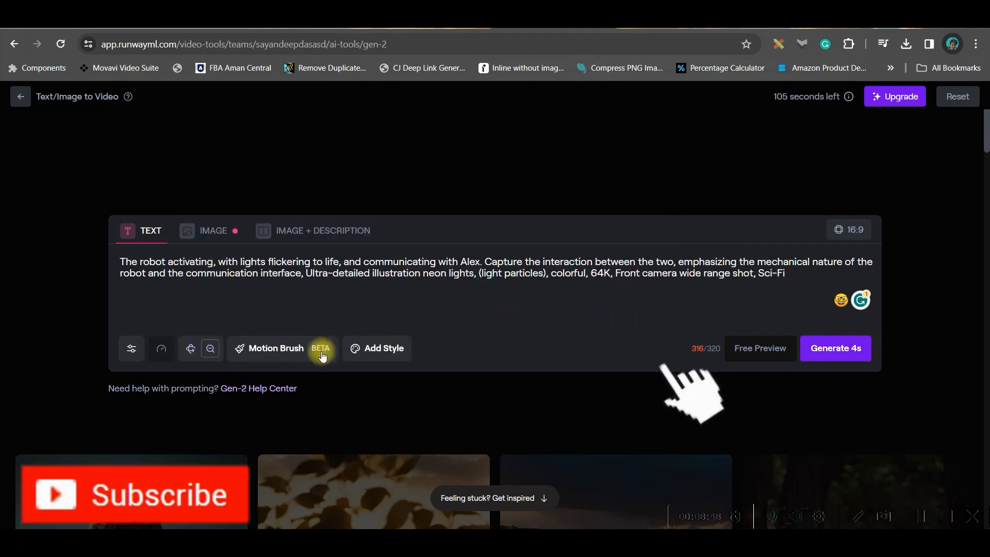
- Look at the Motion Brush introduction and apply the Thriller style to the text prompt
click(299, 348)
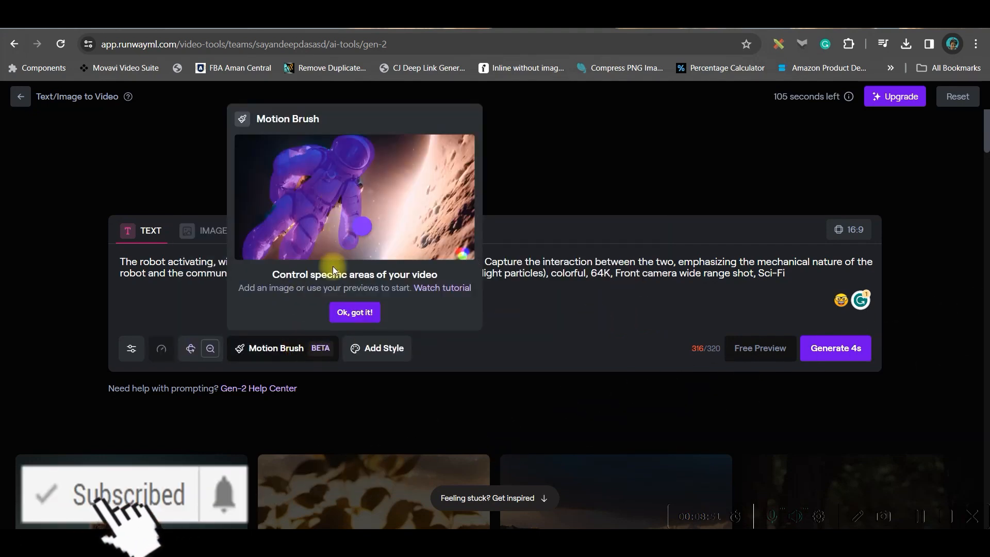
click(503, 333)
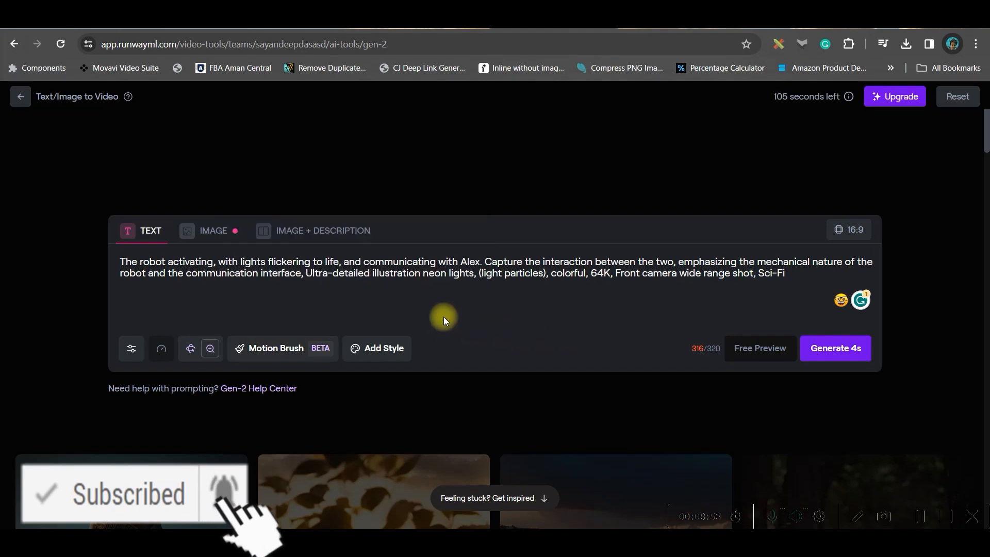
click(381, 353)
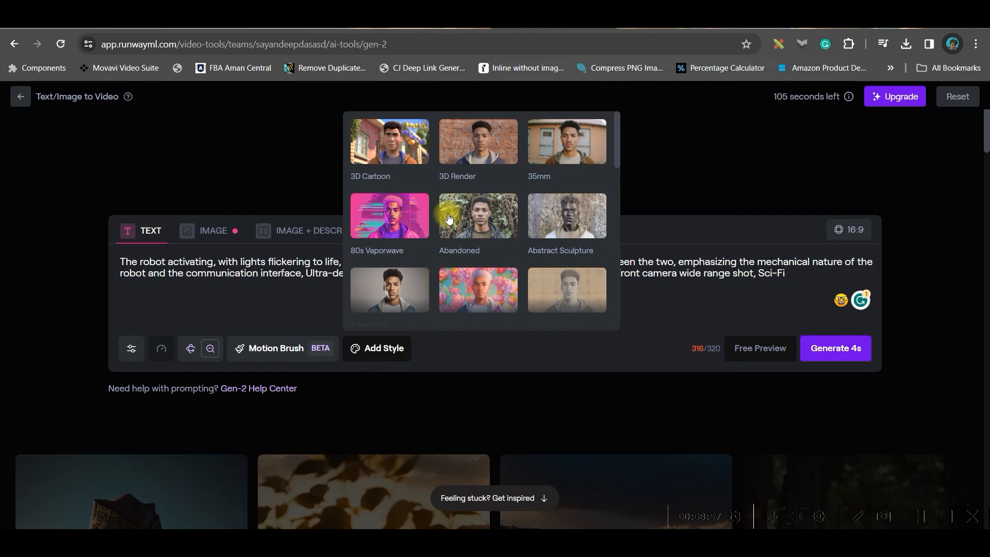
scroll(464, 185, down, 3)
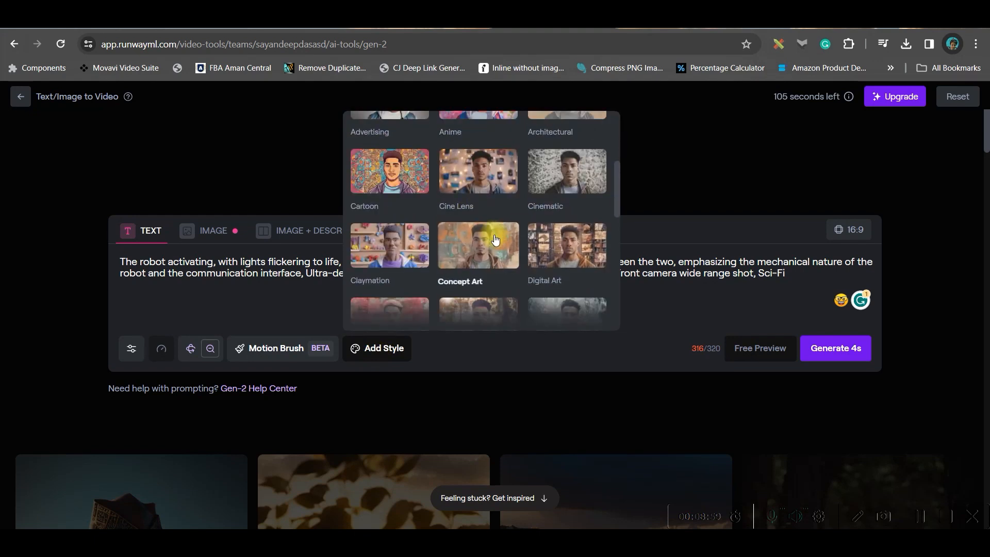
scroll(495, 238, down, 2)
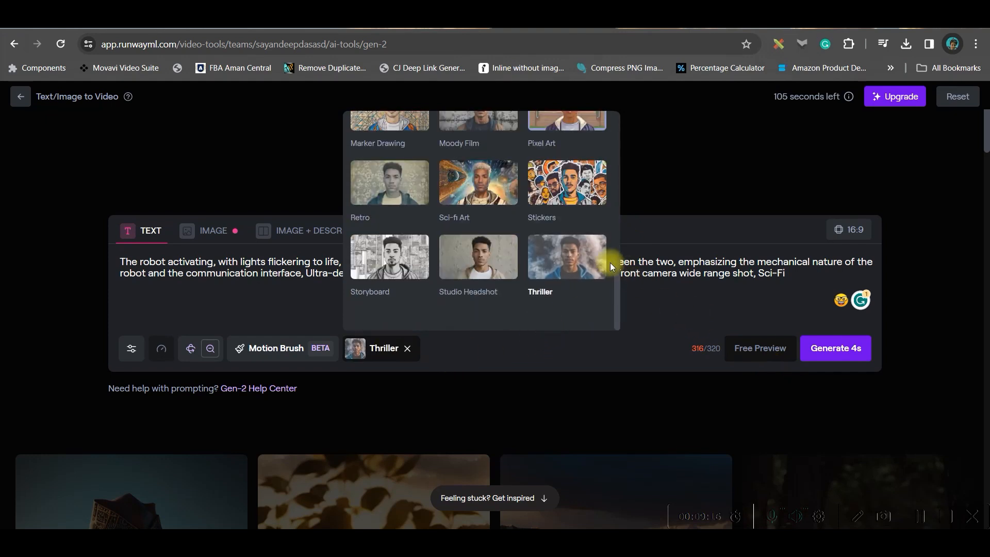
click(673, 307)
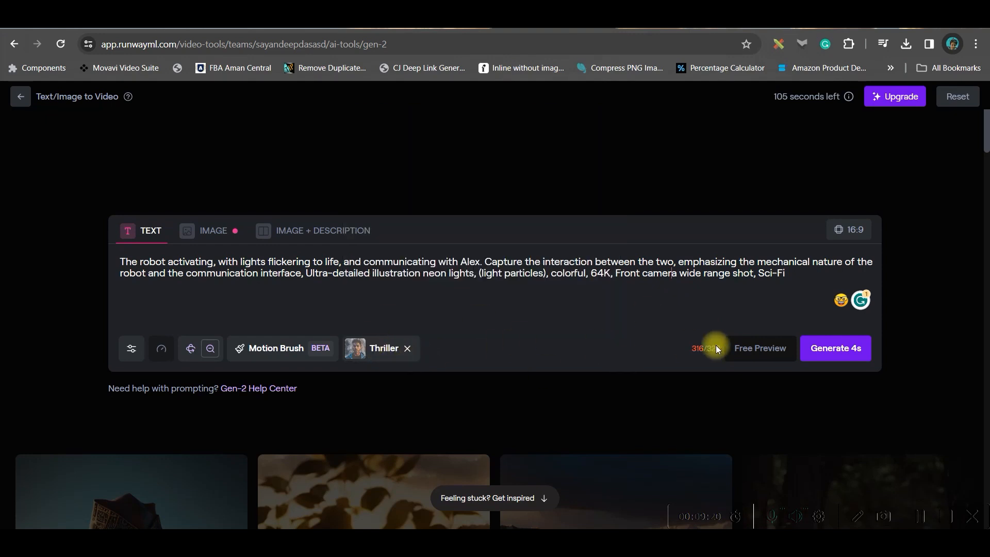
- Generate the 4-second robot video and play the result in full screen
click(824, 349)
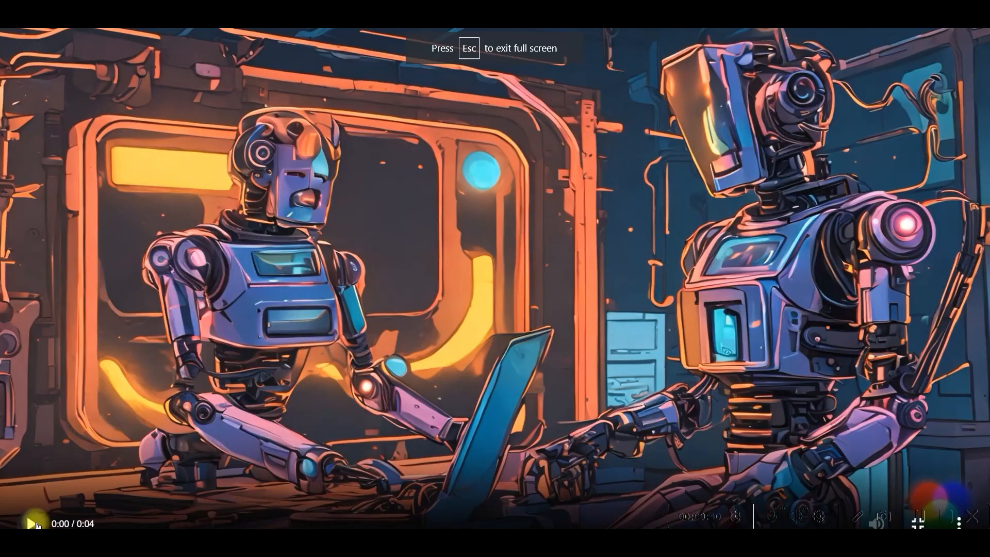
click(32, 523)
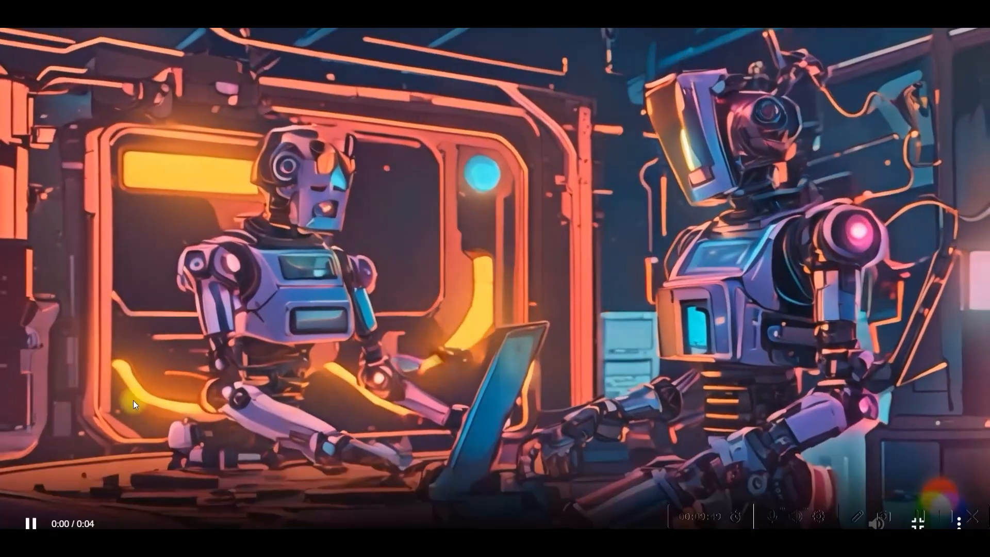
click(31, 524)
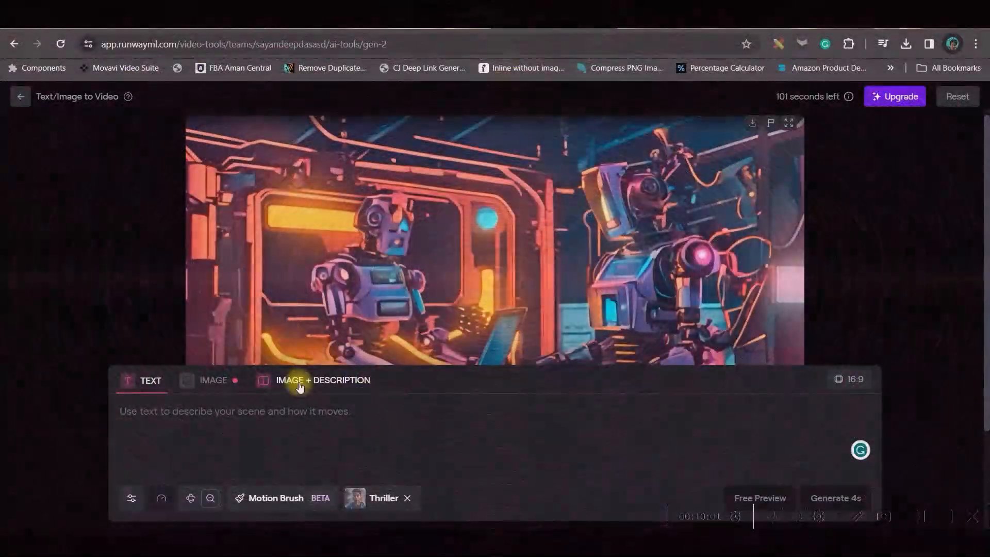
- Switch to image prompting and upload the spaceship image as the start of the video
click(222, 386)
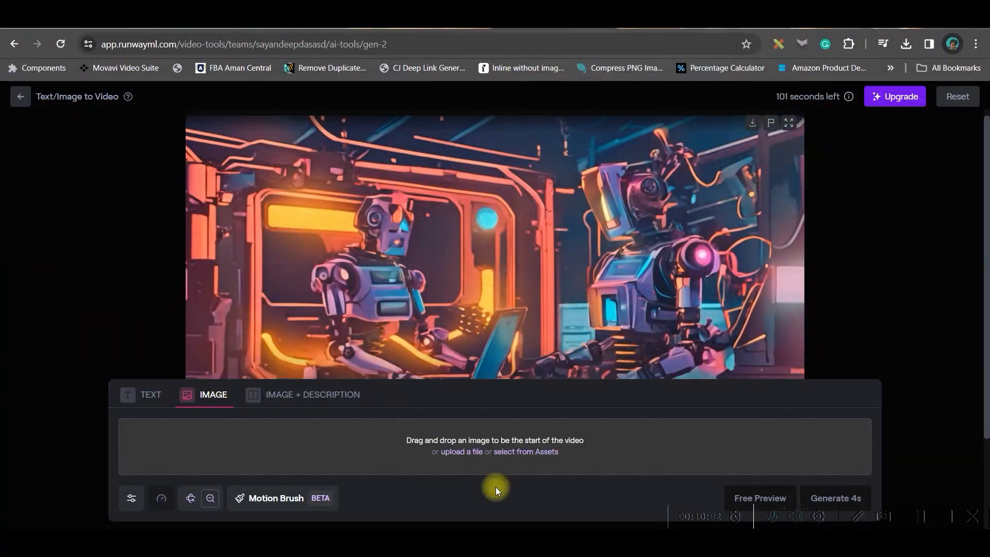
click(460, 453)
click(64, 149)
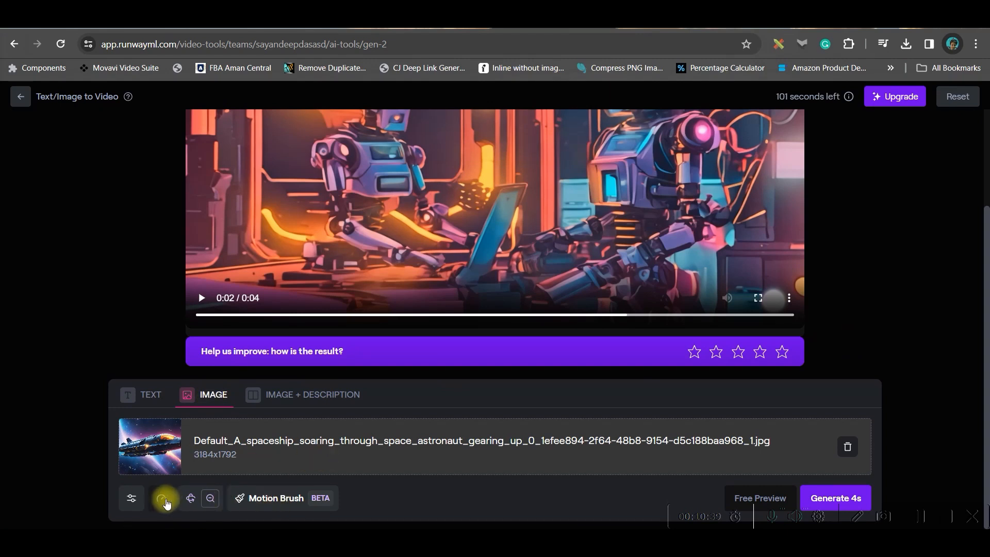
- Set the spaceship video's camera motion to pan -4.4 and horizontal 6.6, and save it
click(190, 498)
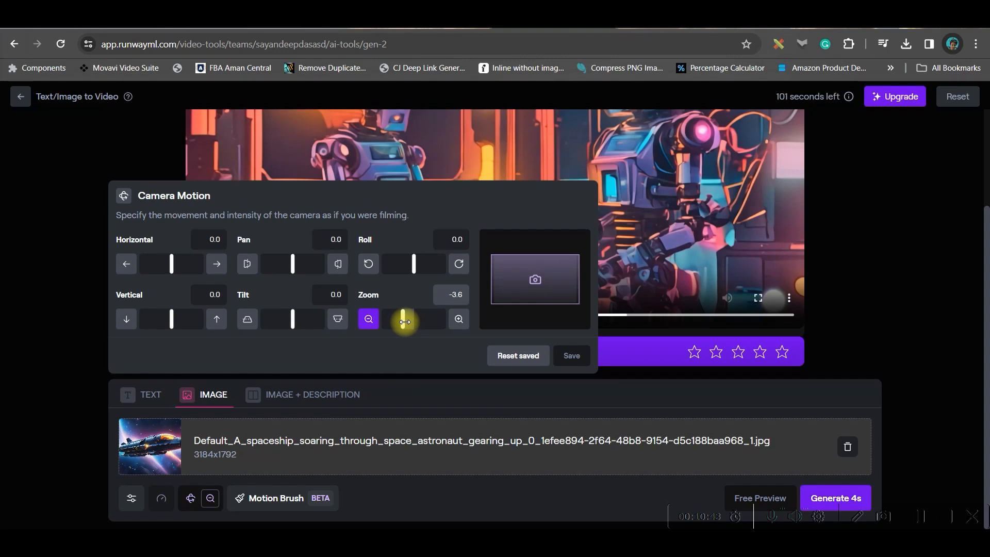
mouse_move(292, 263)
mouse_down()
mouse_move(305, 262)
mouse_move(278, 267)
mouse_up()
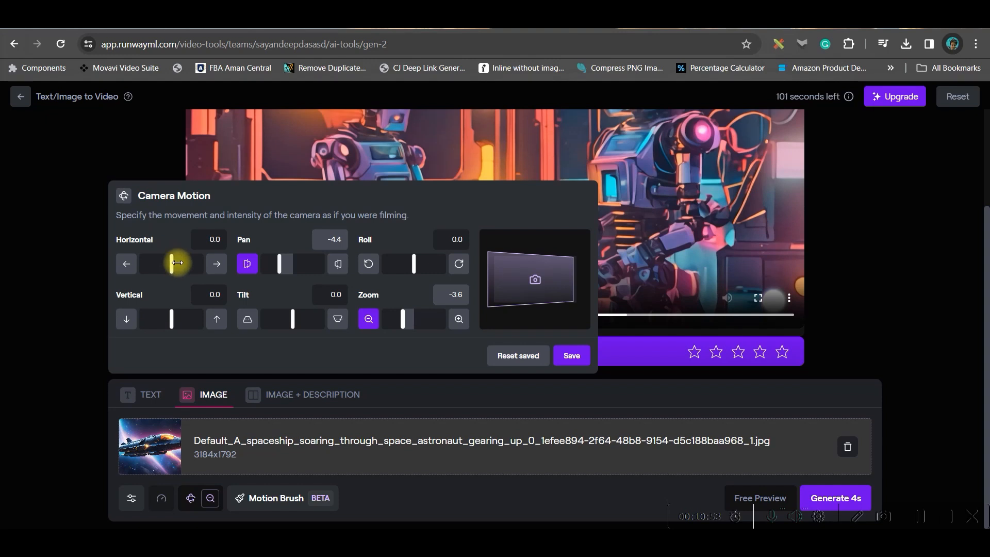
drag(170, 264, 190, 264)
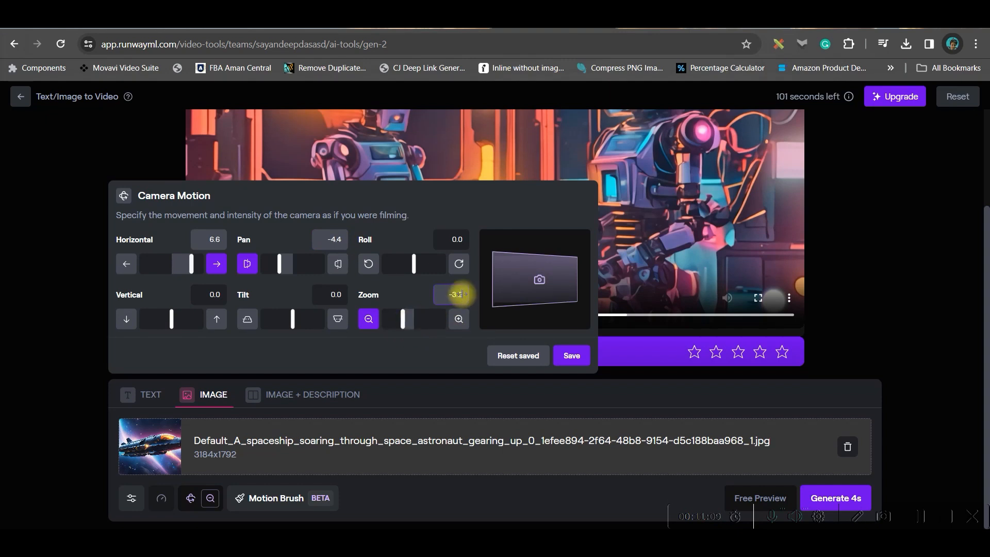
click(575, 359)
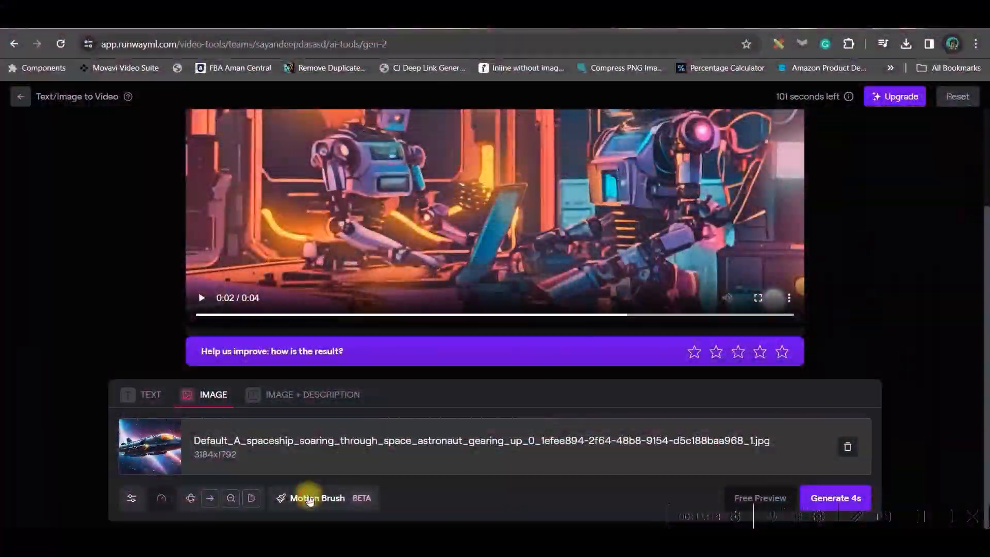
- Paint the whole spaceship with Motion Brush 1 and give it 2.7 horizontal motion plus upward vertical and proximity motion
click(309, 495)
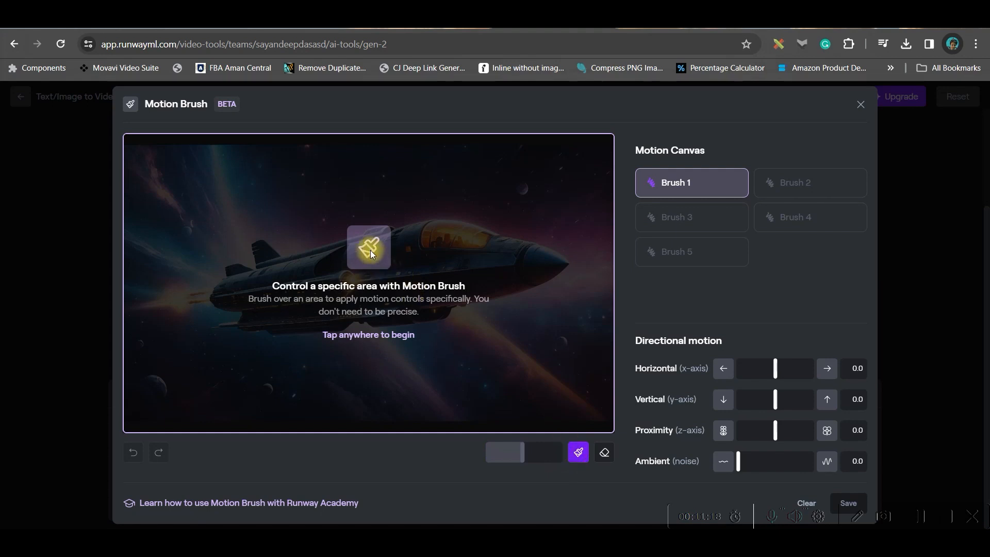
click(447, 256)
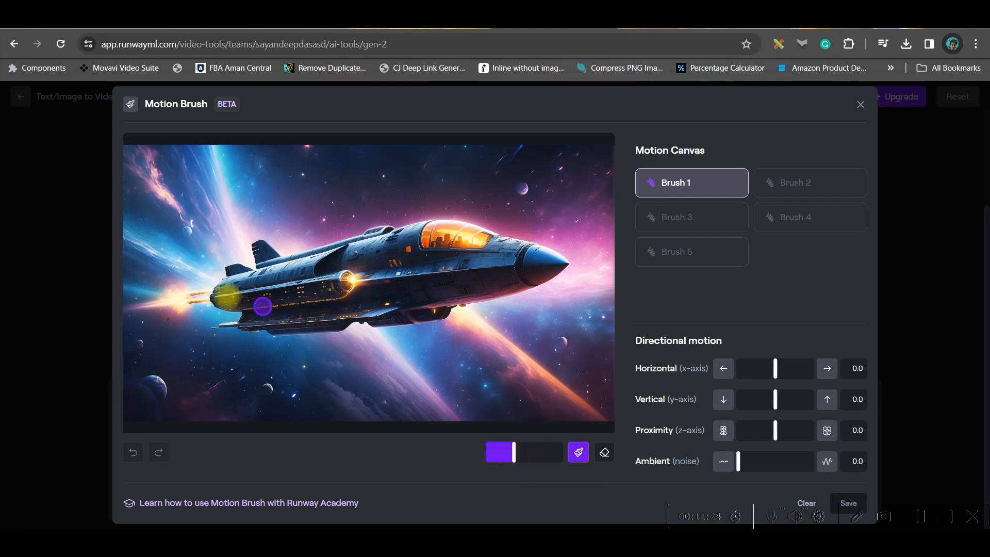
drag(231, 287, 241, 308)
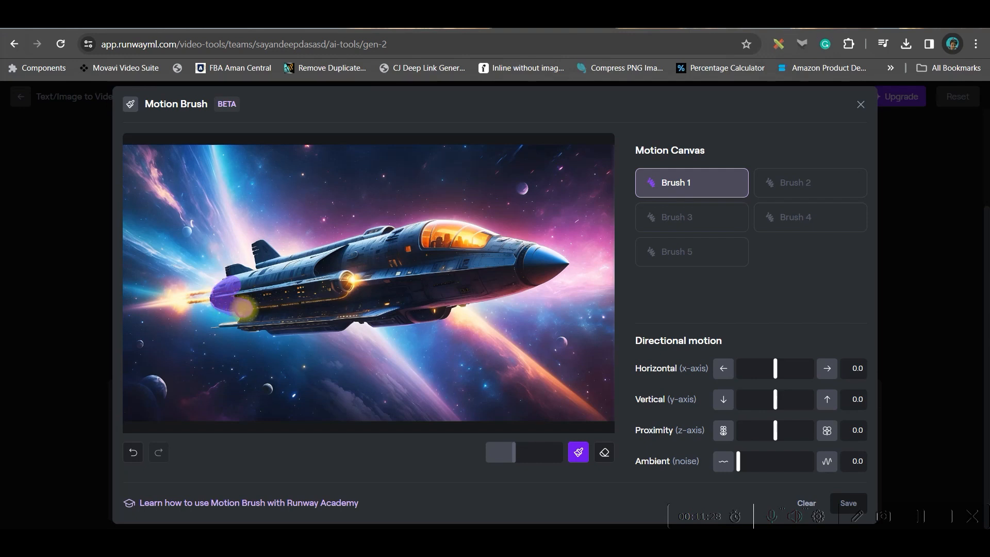
mouse_move(233, 328)
mouse_down()
mouse_move(405, 318)
mouse_move(479, 293)
mouse_move(539, 256)
mouse_move(472, 230)
mouse_move(395, 232)
mouse_move(262, 262)
mouse_move(256, 307)
mouse_move(467, 296)
mouse_move(475, 256)
mouse_move(402, 245)
mouse_move(459, 265)
mouse_move(337, 296)
mouse_move(462, 285)
mouse_up()
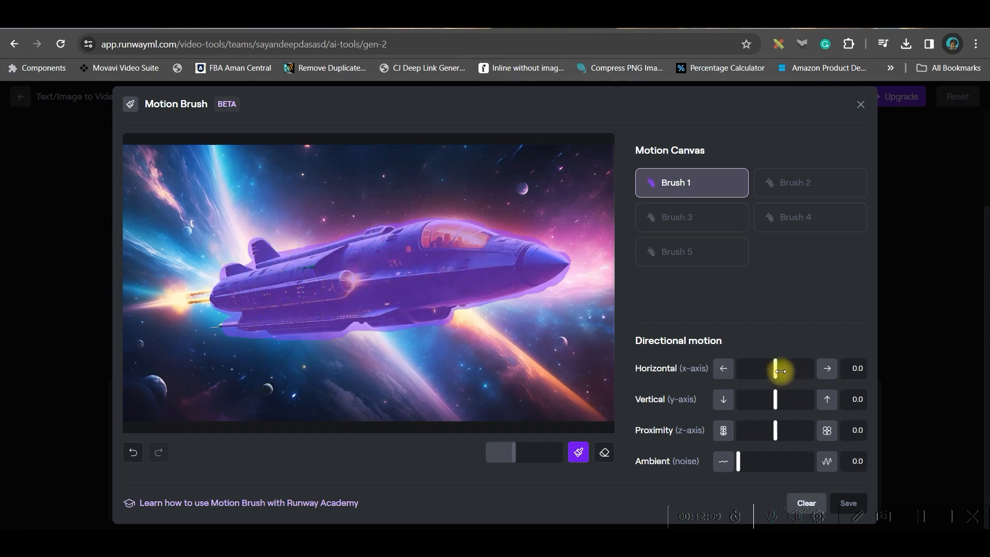
drag(774, 370, 785, 370)
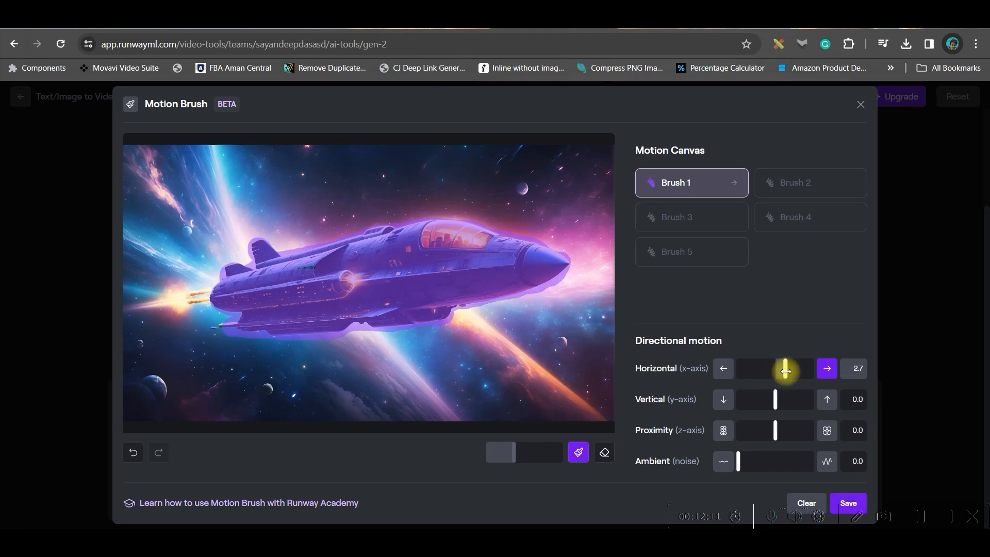
drag(776, 406, 781, 430)
- Paint the engine flame and the surrounding planets with Brush 2, setting horizontal motion to -2.9 and vertical to -1.8
click(799, 189)
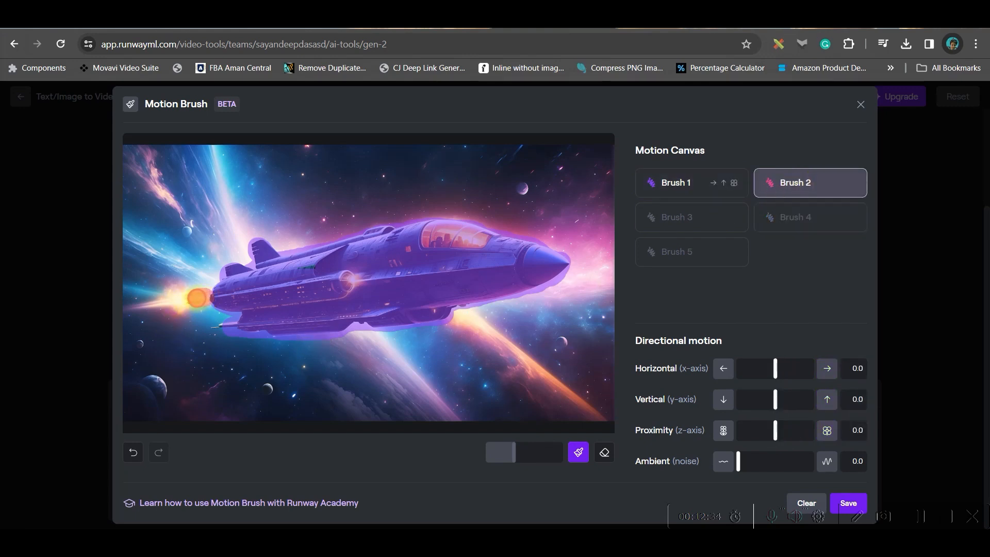
mouse_move(174, 292)
mouse_down()
mouse_move(145, 306)
mouse_move(199, 300)
mouse_up()
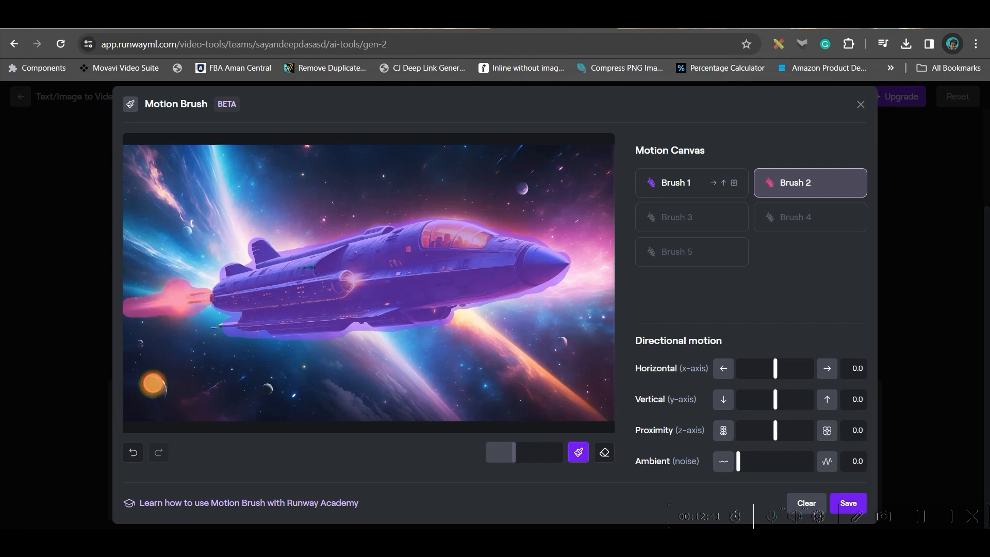
drag(155, 385, 144, 390)
click(268, 389)
click(187, 232)
click(523, 190)
click(563, 344)
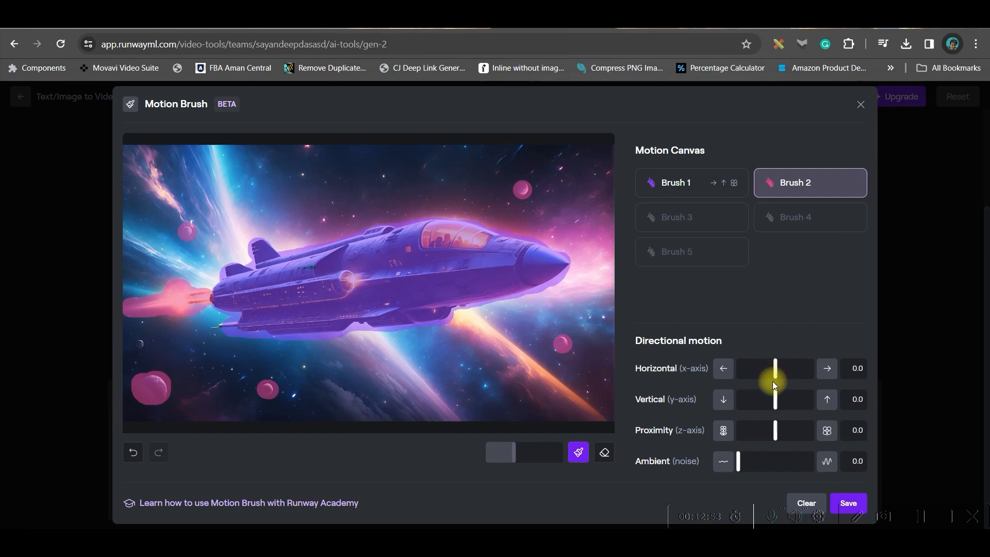
drag(775, 399, 767, 373)
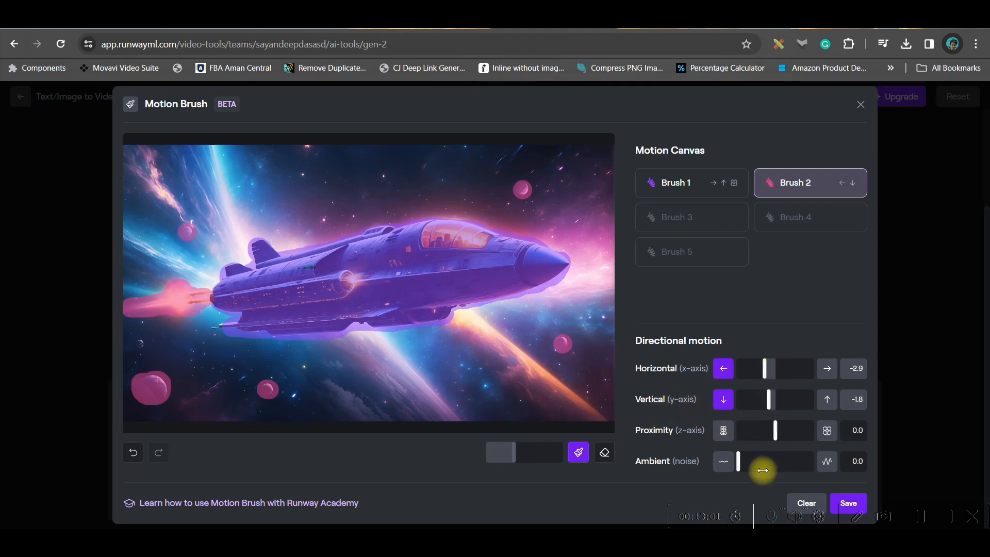
- Paint the cloudy nebula behind the spaceship's tail with Brush 3 and set its ambient motion to 6.9
click(691, 219)
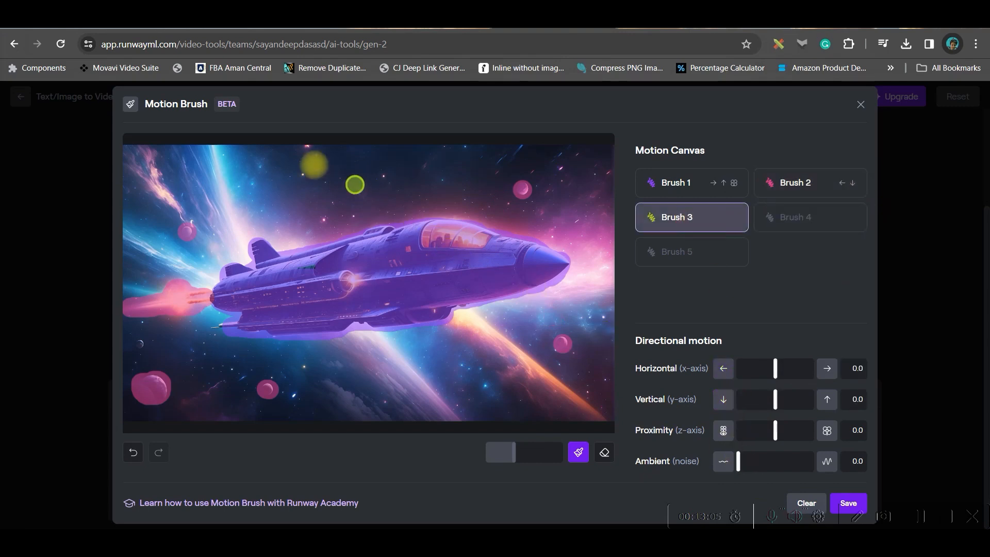
mouse_move(170, 154)
mouse_down()
mouse_move(117, 148)
mouse_move(145, 156)
mouse_move(173, 220)
mouse_move(137, 159)
mouse_move(129, 191)
mouse_move(188, 168)
mouse_move(212, 237)
mouse_move(183, 172)
mouse_move(144, 243)
mouse_move(206, 268)
mouse_move(154, 299)
mouse_move(170, 271)
mouse_up()
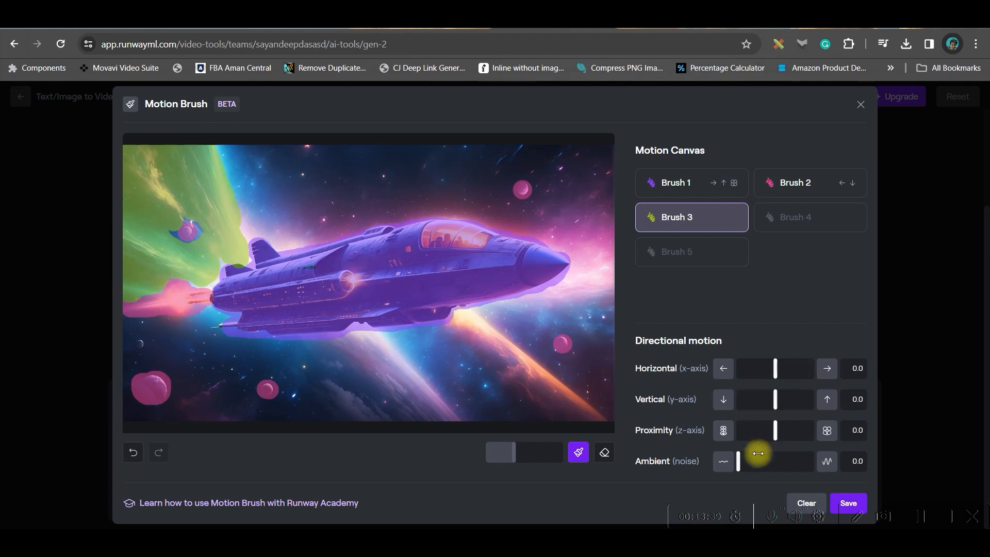
drag(739, 461, 789, 460)
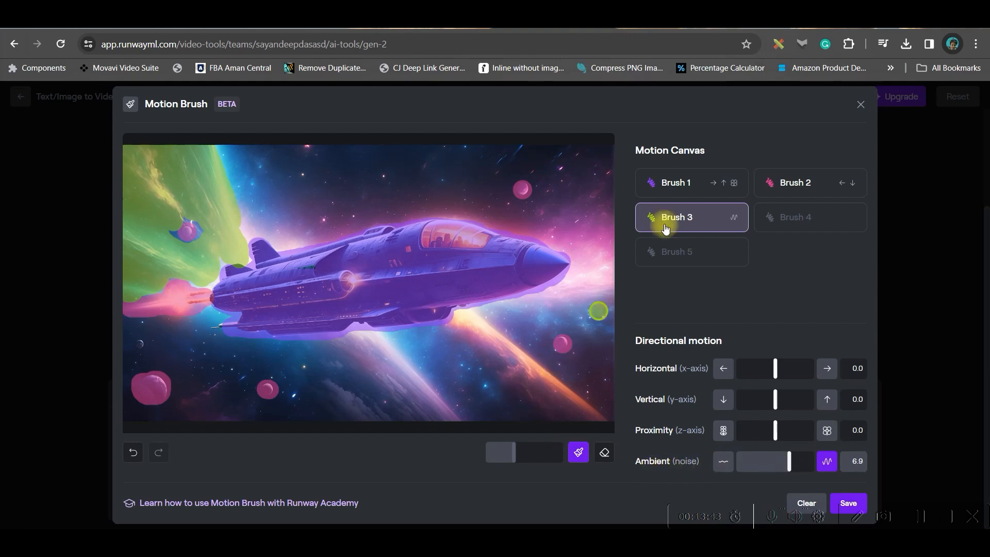
- Paint the space below the spaceship with Brush 4, set horizontal -2.9, vertical 4.7 and proximity 4.4, and save the motion brushes
click(816, 214)
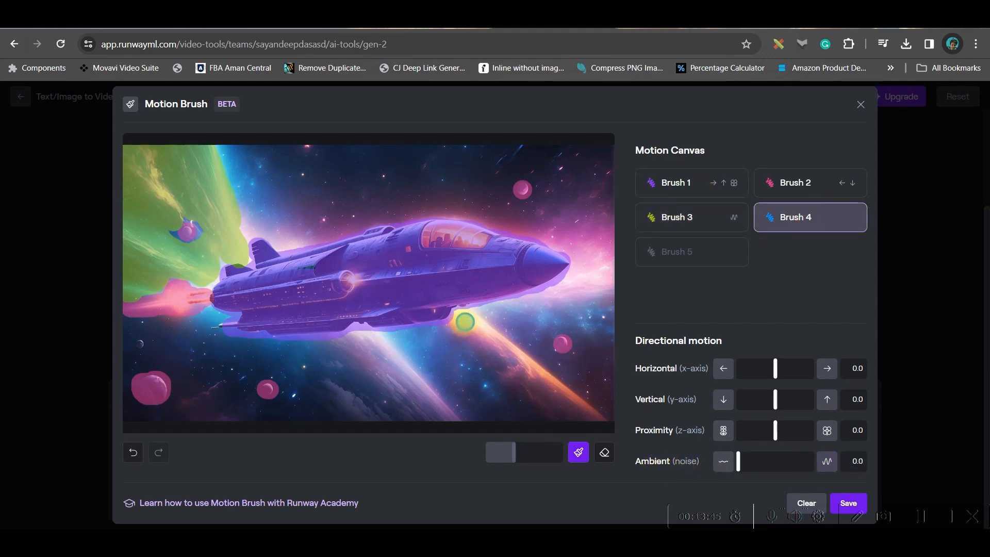
mouse_move(464, 320)
mouse_down()
mouse_move(588, 411)
mouse_move(572, 412)
mouse_move(467, 328)
mouse_move(534, 399)
mouse_move(371, 382)
mouse_move(248, 392)
mouse_move(210, 420)
mouse_up()
click(851, 503)
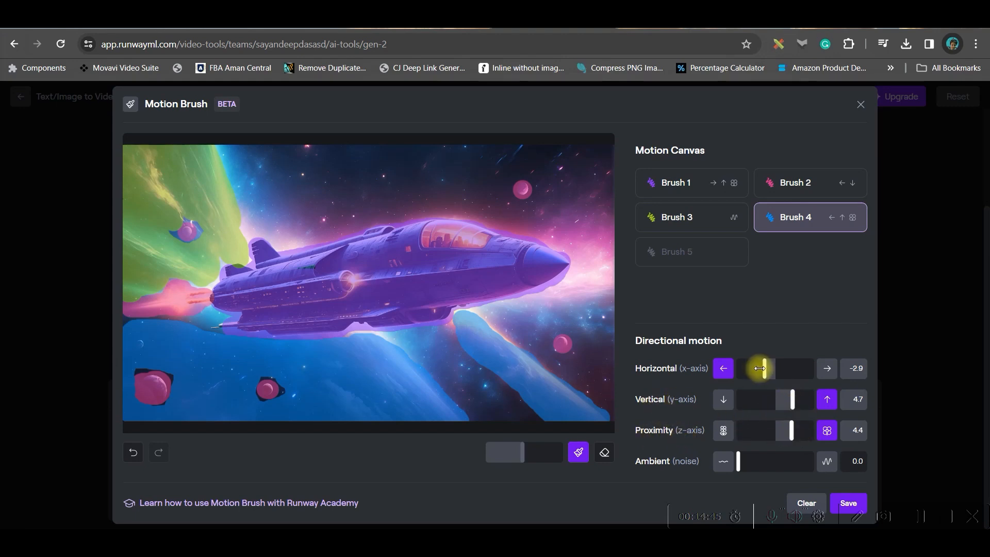
click(859, 505)
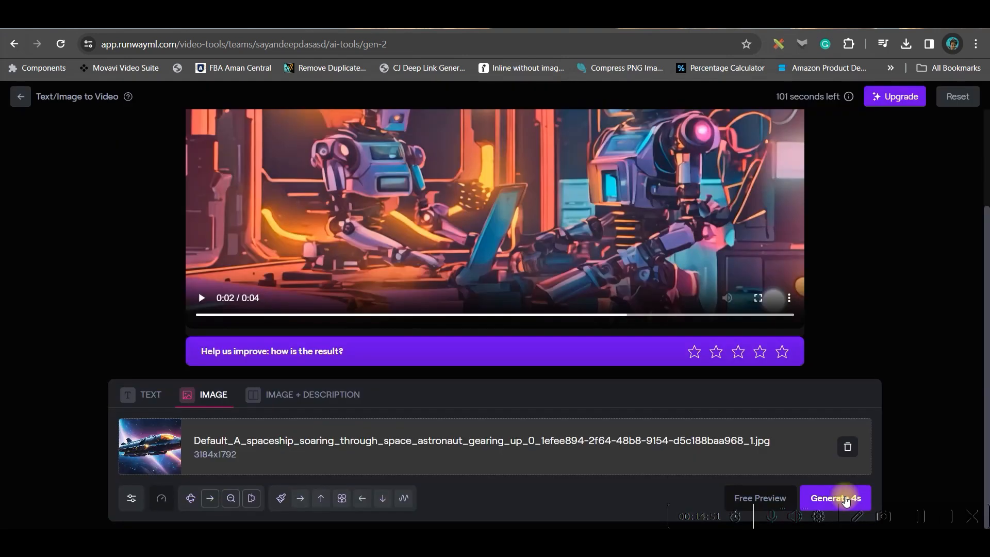
- Generate the 4-second spaceship video, play it in full screen and download it
click(839, 497)
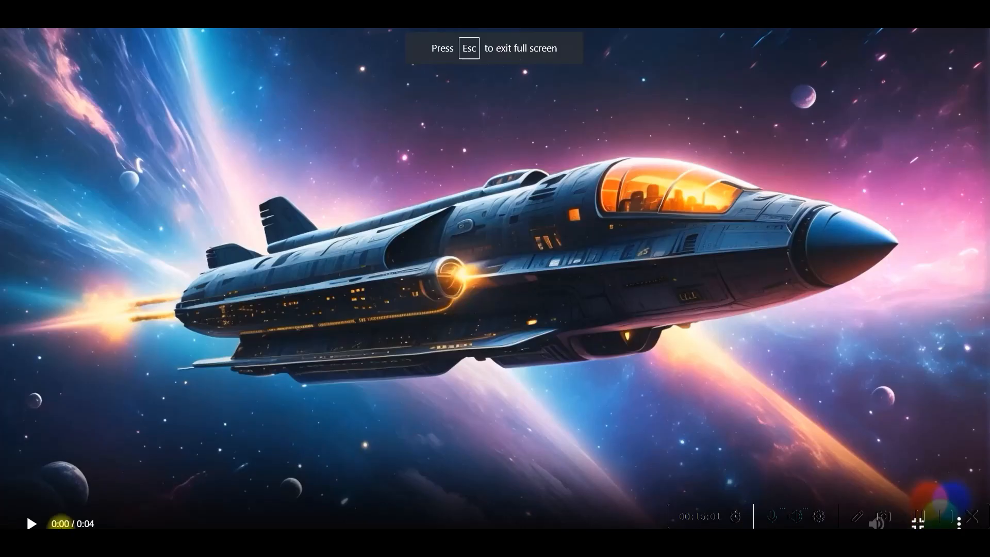
click(31, 523)
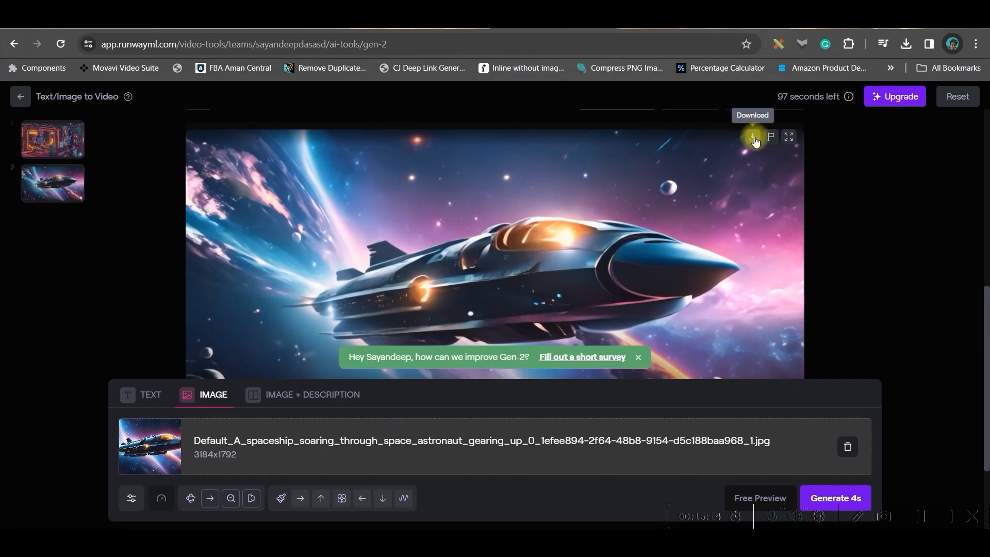
click(754, 140)
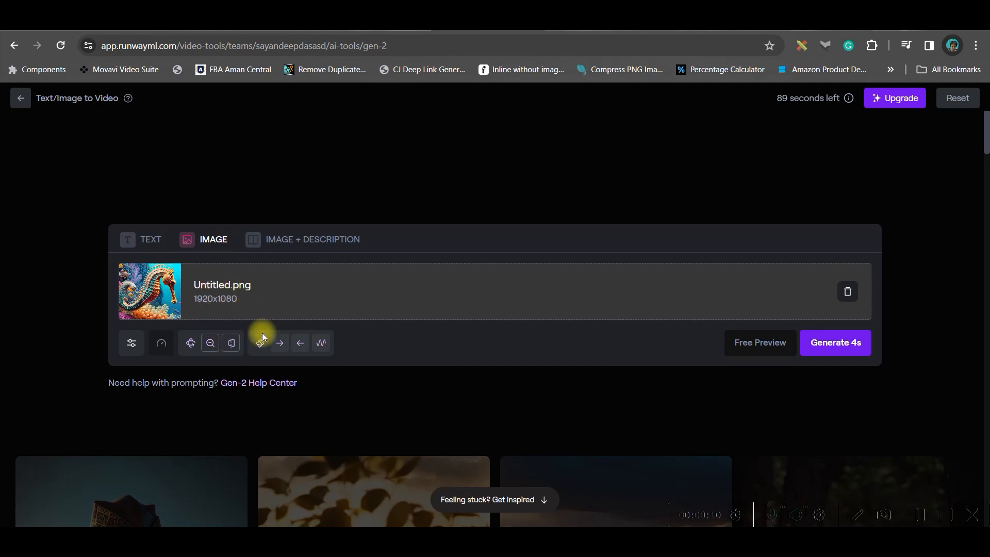
- Check the seahorse image's camera motion and set its Motion Brush 1 horizontal motion to 7.2
click(190, 343)
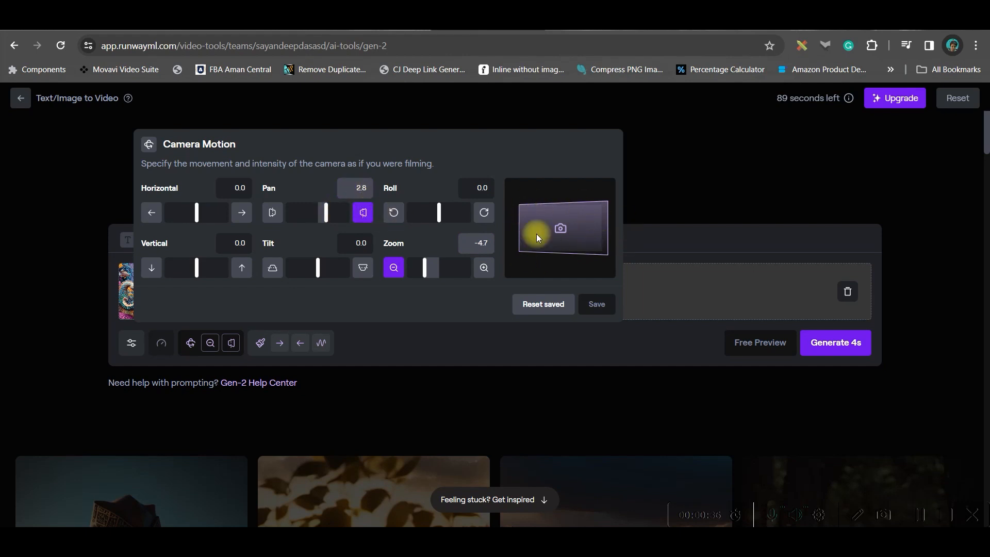
click(624, 333)
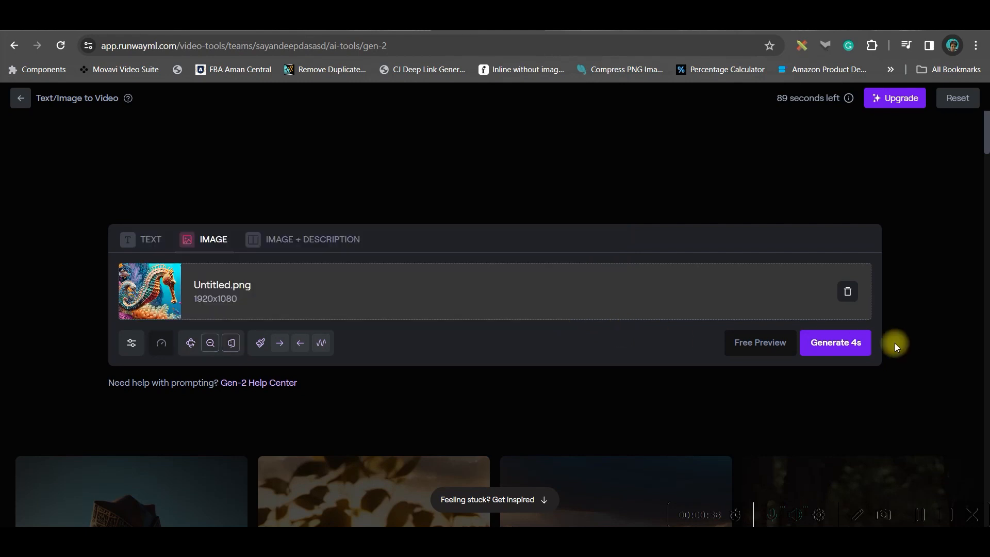
click(260, 343)
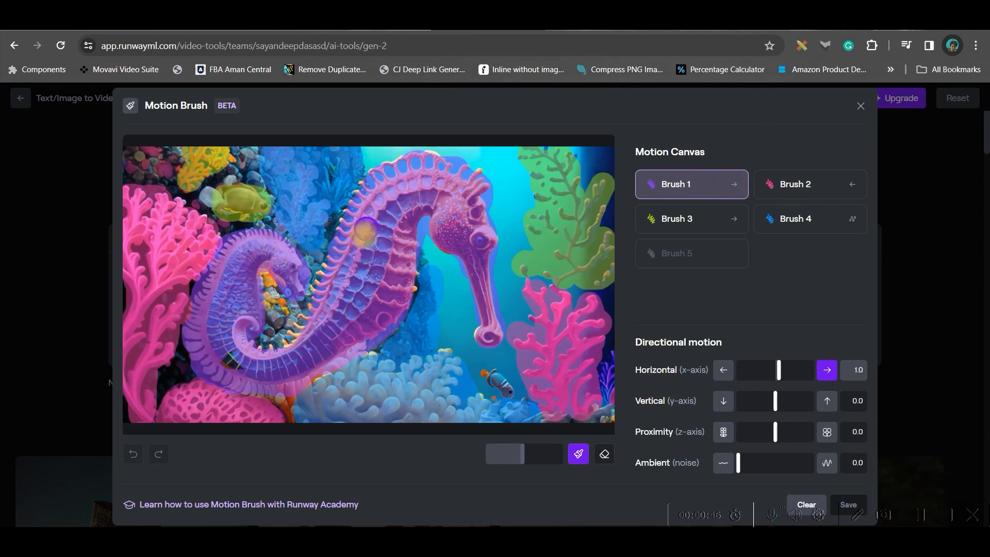
click(326, 279)
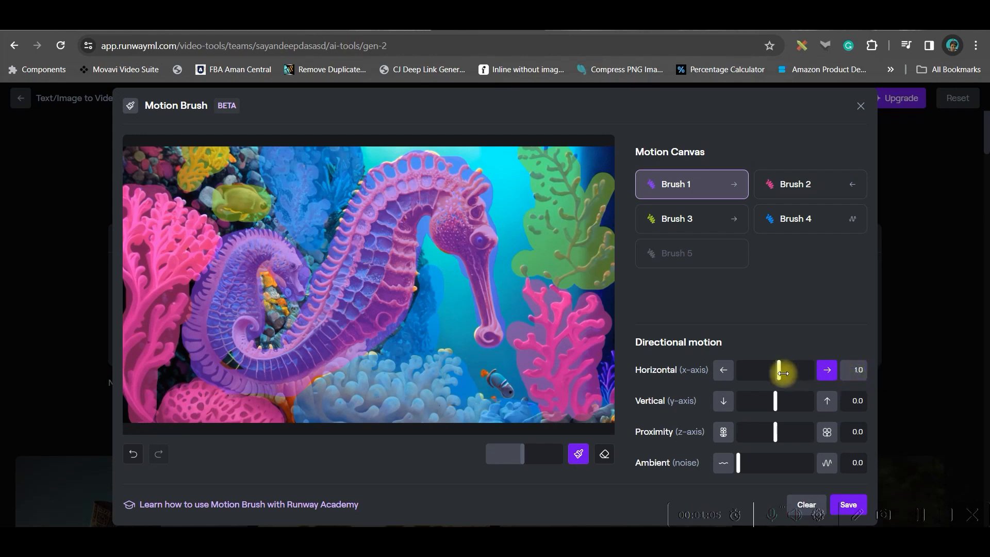
drag(781, 372, 803, 372)
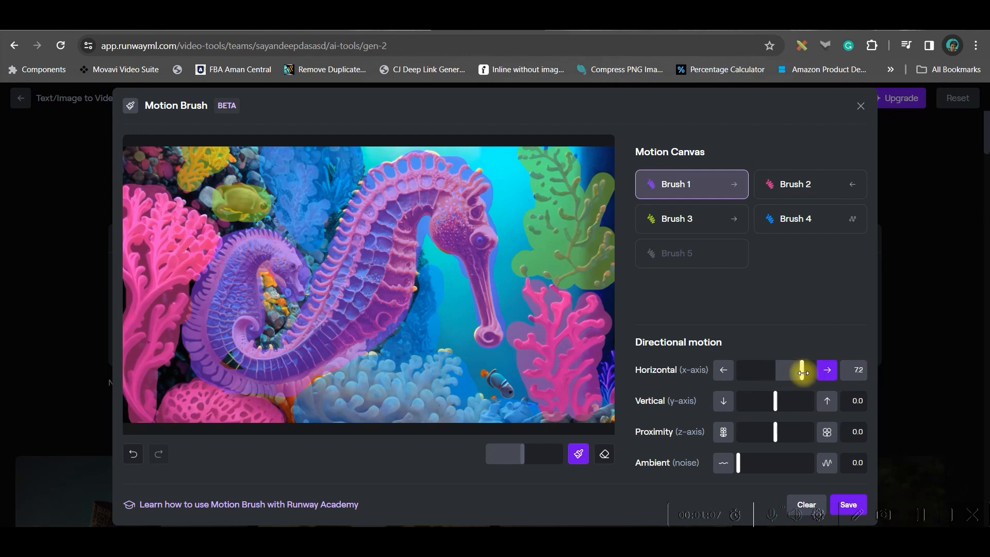
- Set Brush 2's horizontal motion to -7.5 and paint the small fish near the corals with Brush 3
click(797, 184)
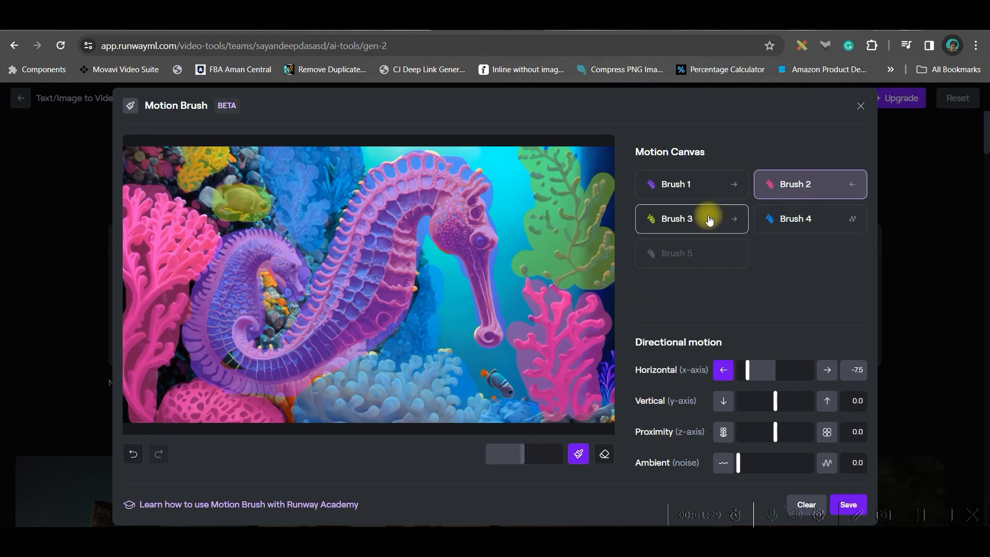
click(681, 219)
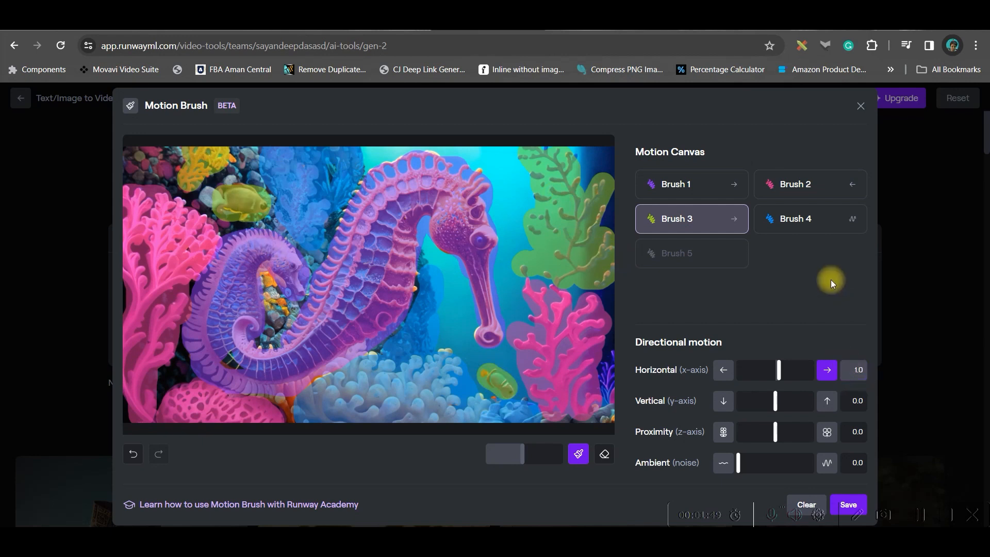
- Add proximity motion to Brush 4 with ambient at 7.9, save the brushes and generate the 4-second seahorse video
click(814, 219)
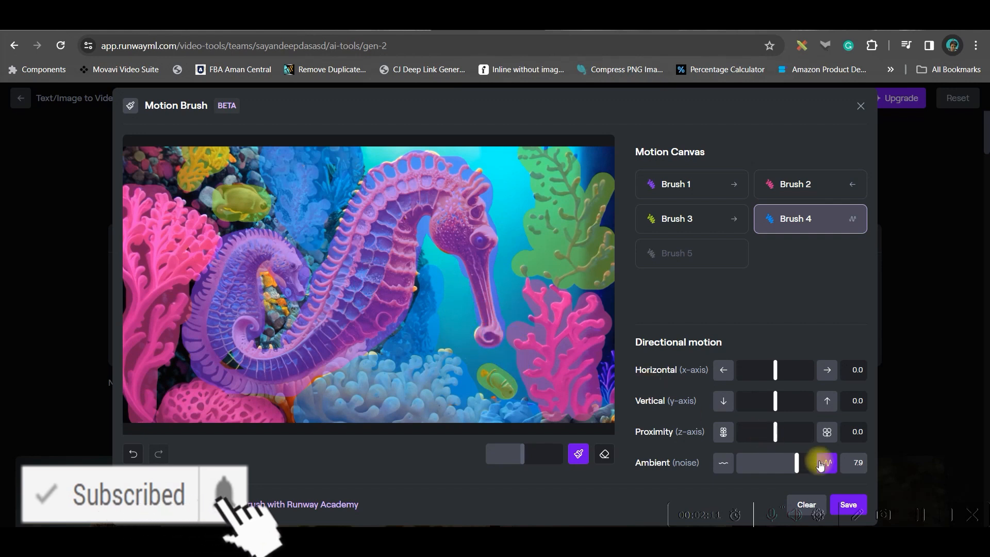
mouse_move(852, 434)
mouse_down()
mouse_move(876, 437)
mouse_move(865, 439)
mouse_up()
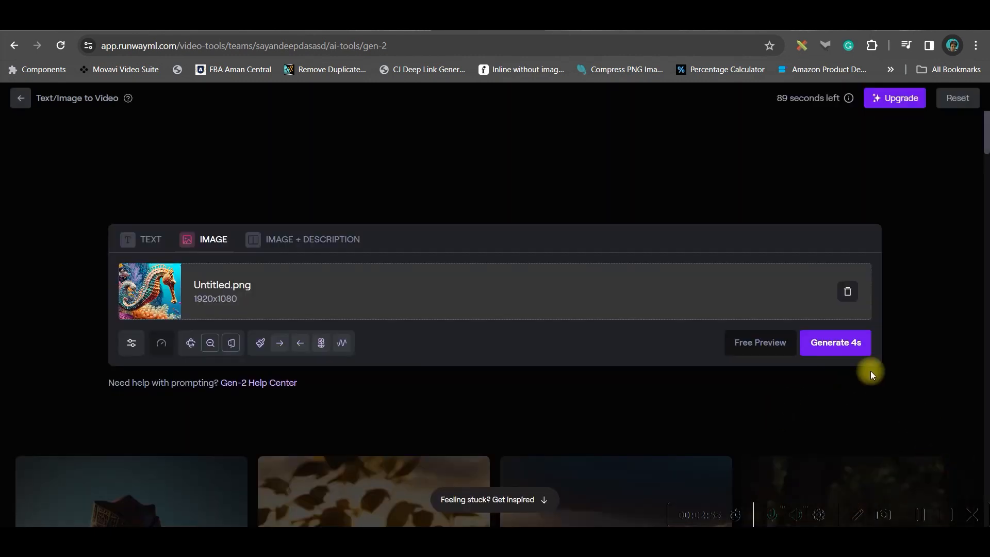
click(838, 350)
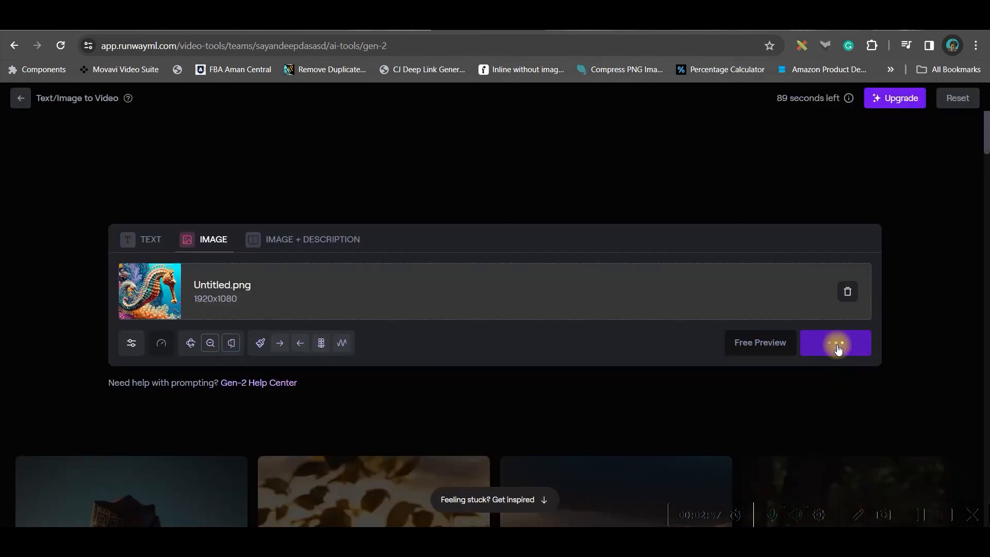
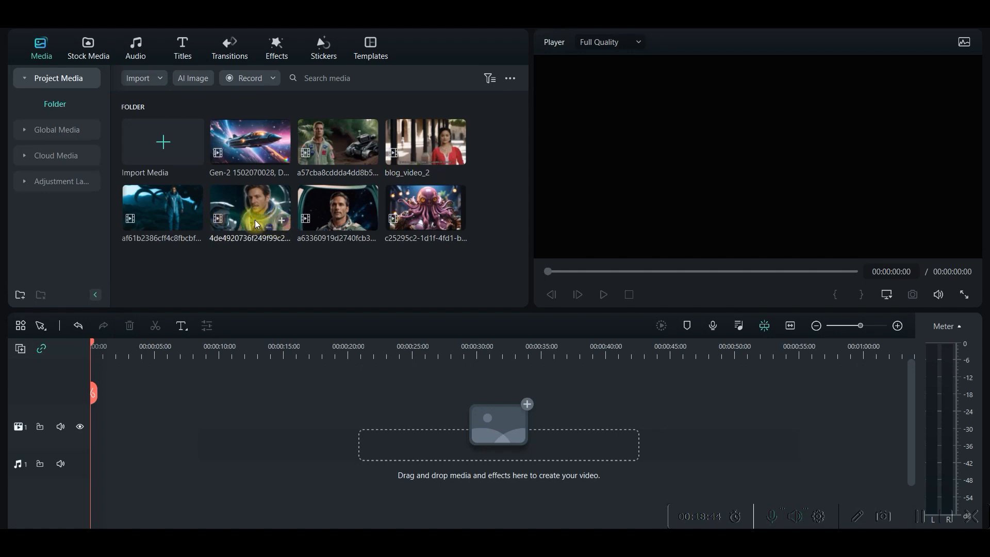
- Switch to Filmora and place the spaceship clip at the start of the first video track
drag(256, 150, 100, 428)
click(630, 169)
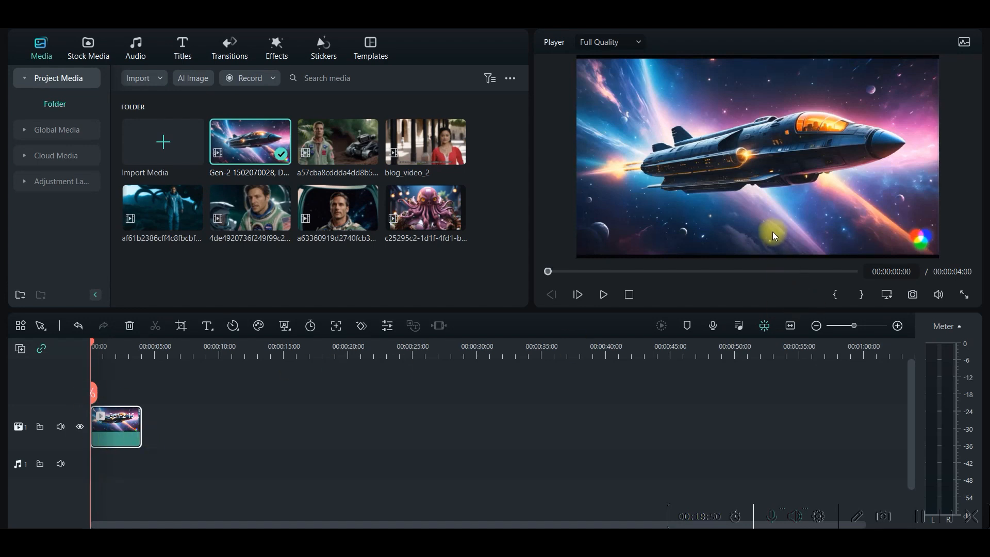
- Crop the spaceship clip to fit the project frame
right_click(107, 414)
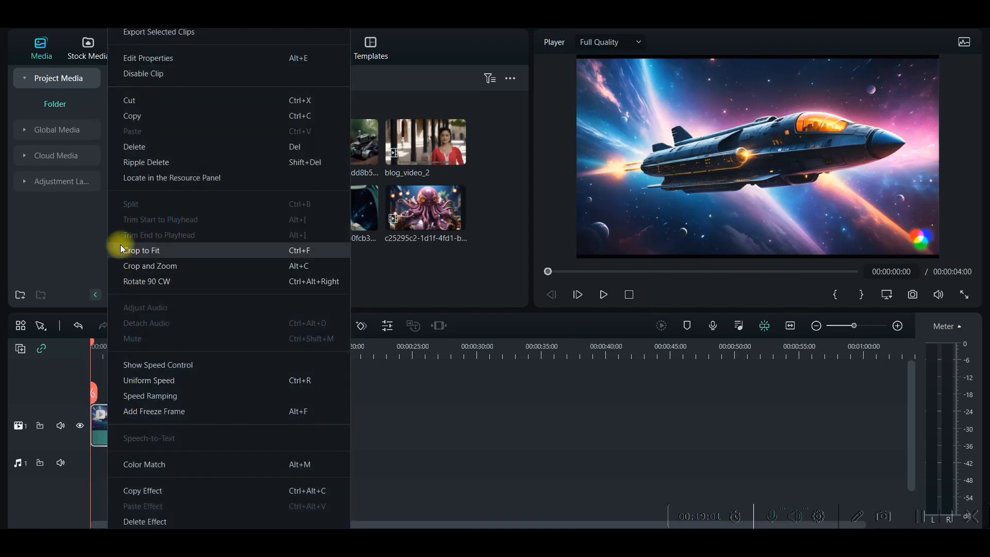
click(163, 254)
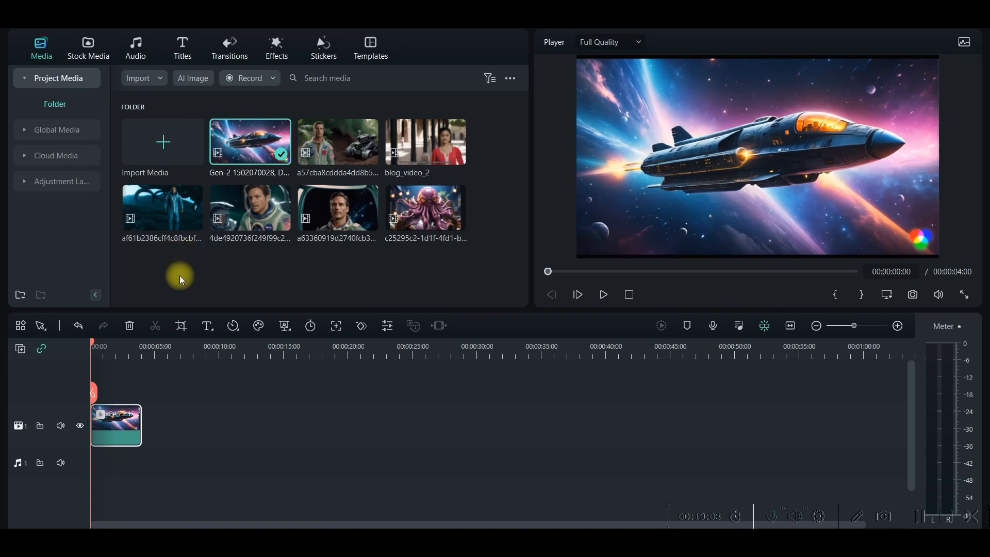
right_click(128, 431)
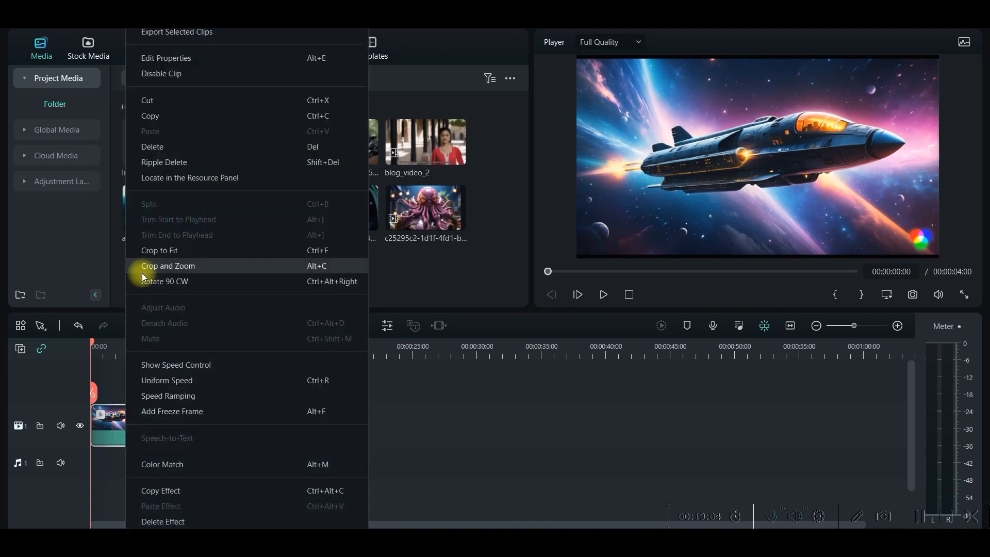
click(155, 250)
click(120, 419)
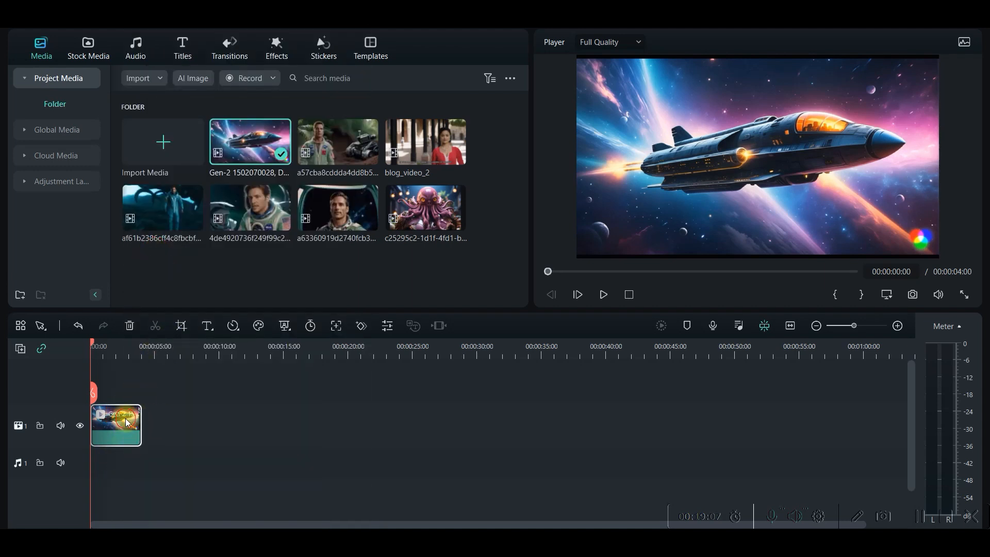
- Try to enlarge the spaceship clip in the preview so its corner watermark falls outside the frame
click(930, 240)
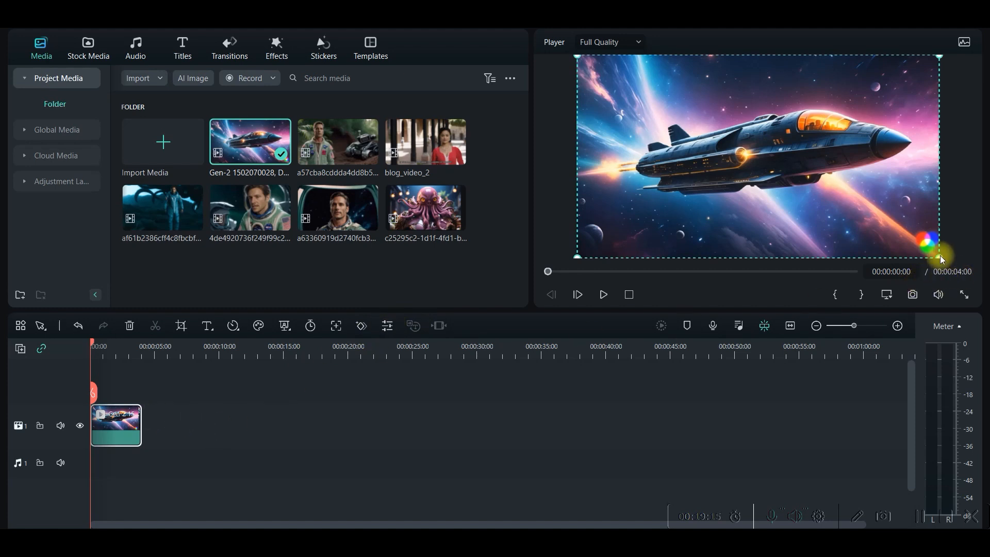
drag(939, 254, 964, 265)
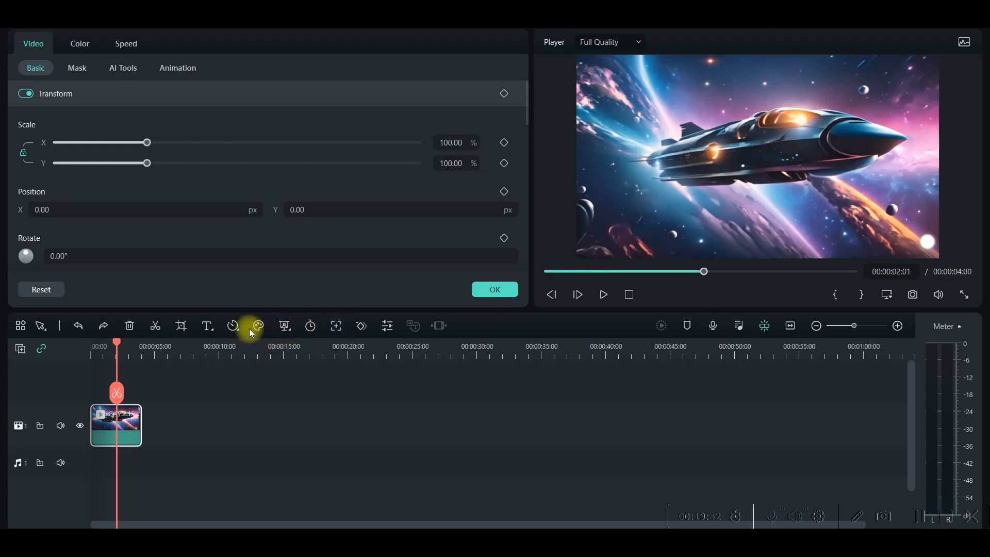
- Crop the spaceship clip at a 16:9 ratio to 1290 x 726, leaving the corner watermark outside the crop area
click(178, 329)
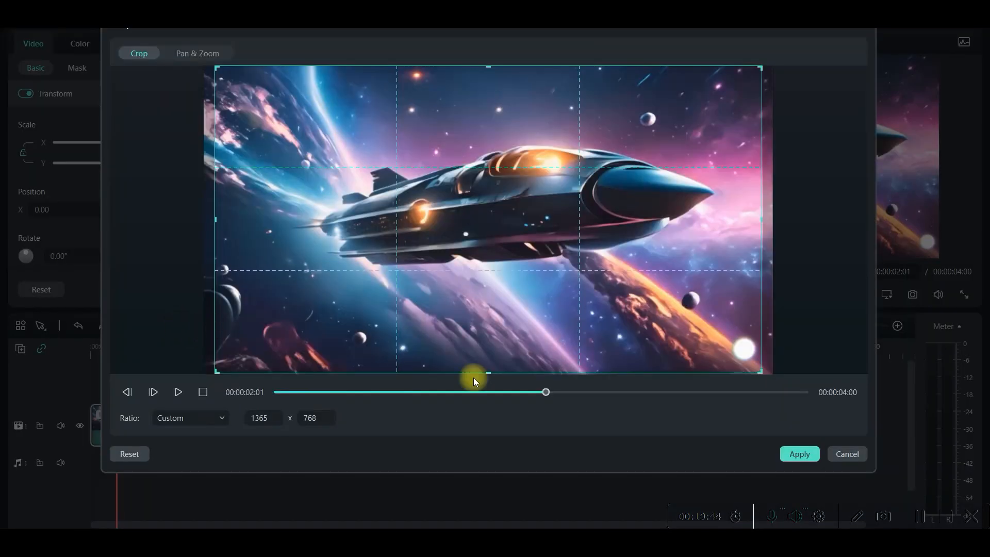
click(172, 426)
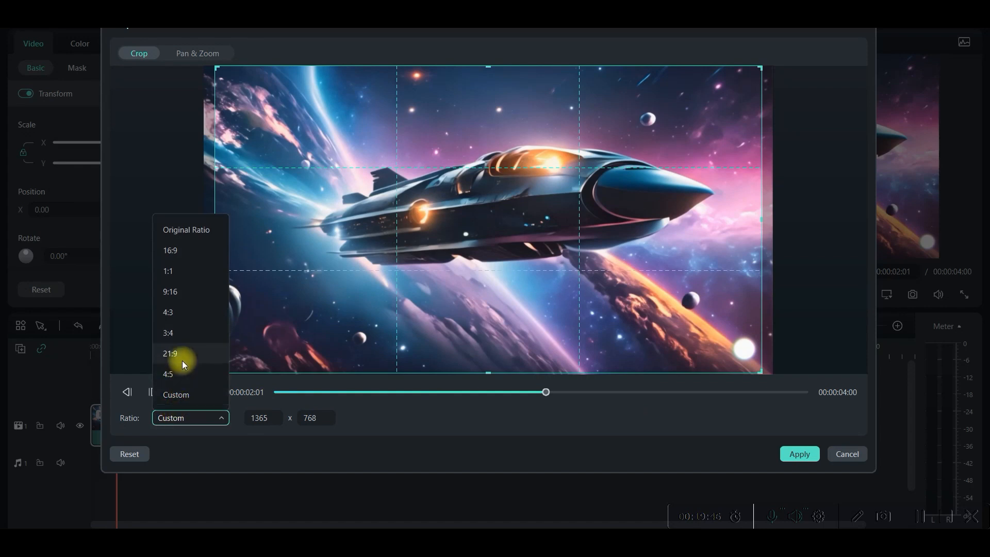
click(189, 251)
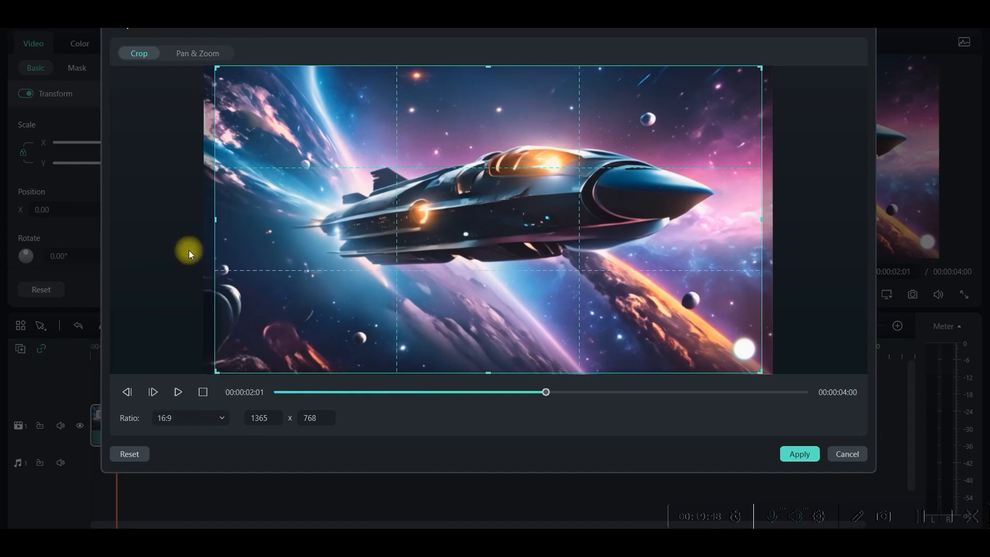
drag(758, 371, 689, 349)
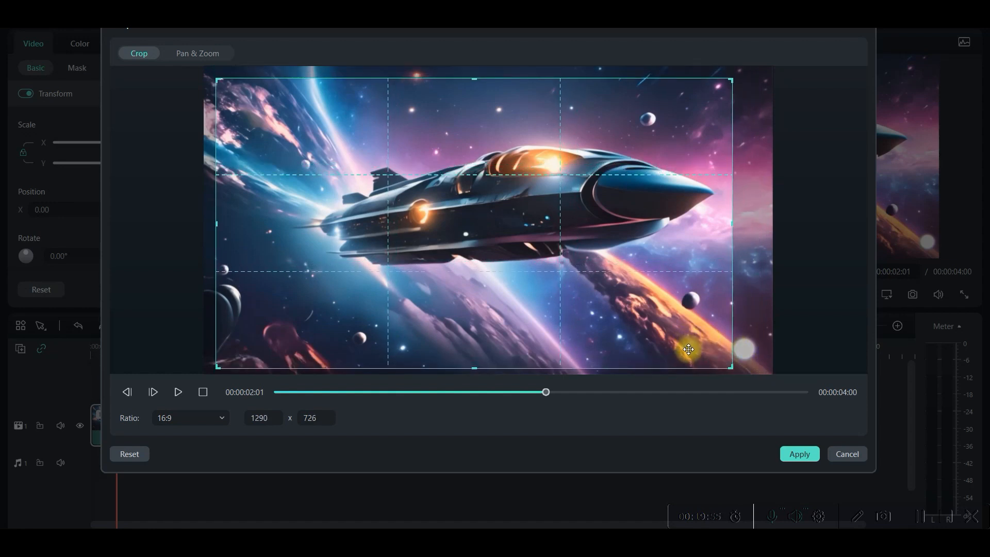
click(799, 454)
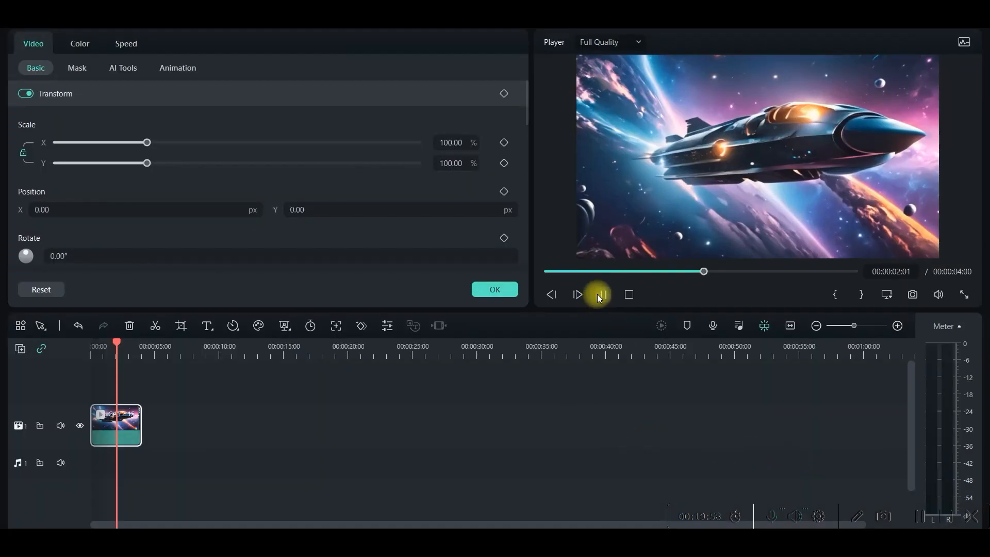
- Play the cropped spaceship clip, undo the crop and deselect the clip
click(601, 294)
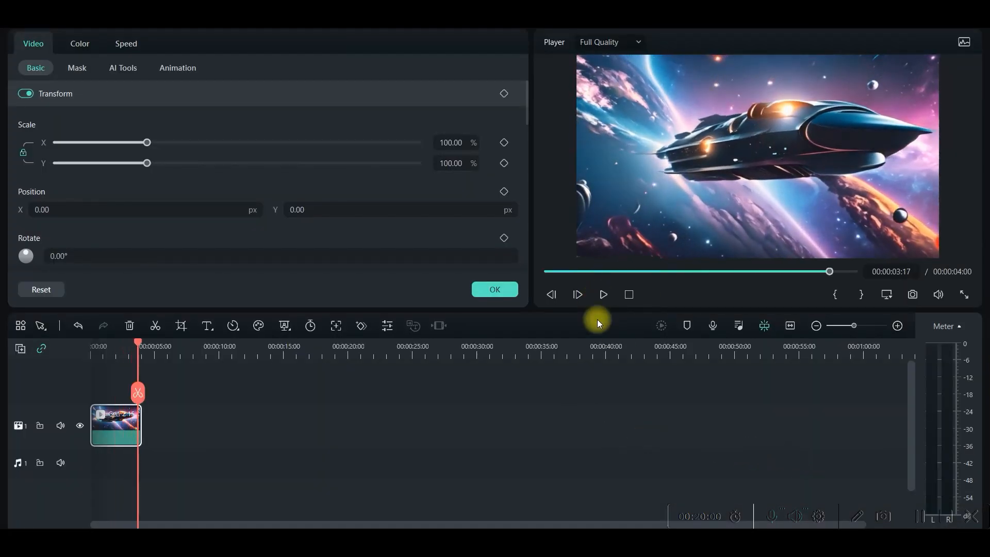
click(79, 327)
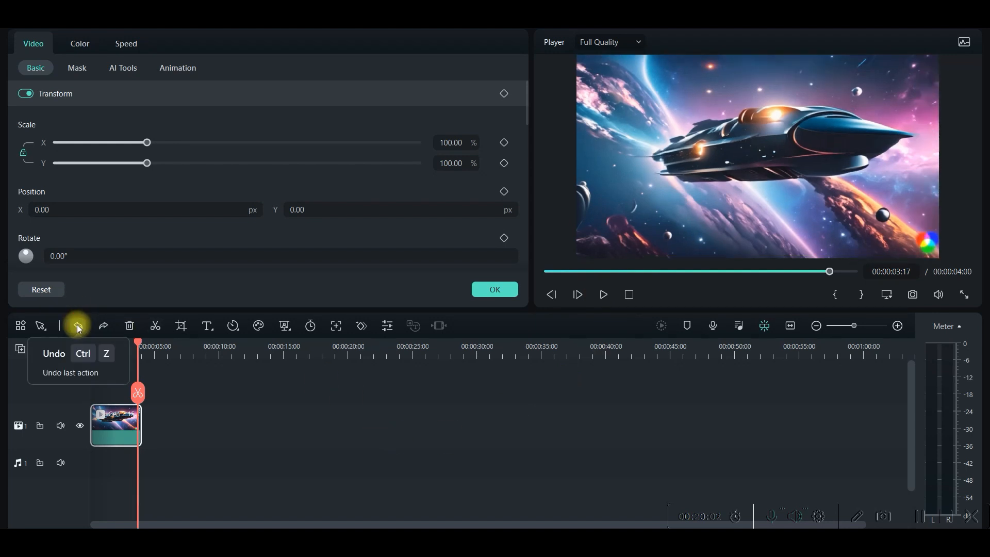
click(334, 447)
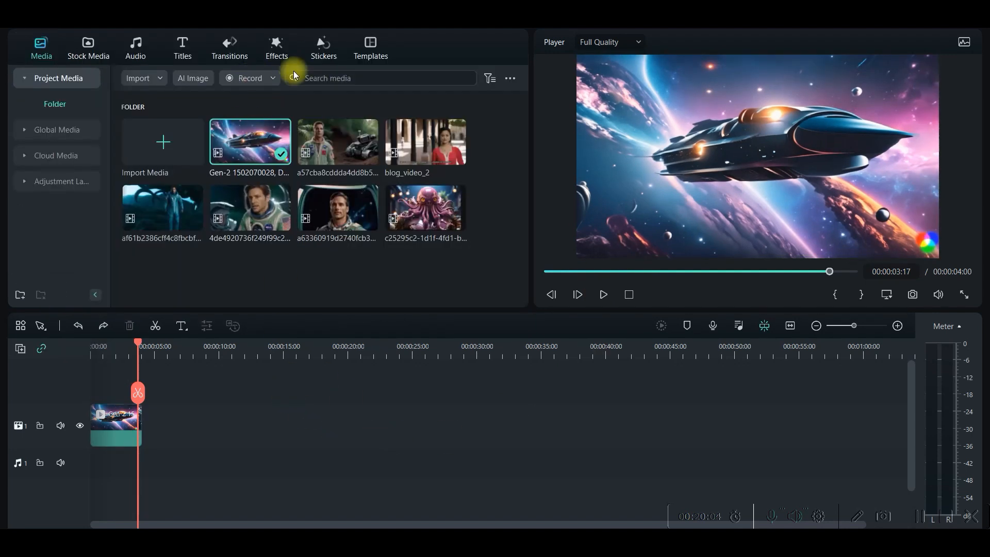
- Search the video effects for "MOZAIC" and add the Mosaic effect on a track above the spaceship clip
click(272, 45)
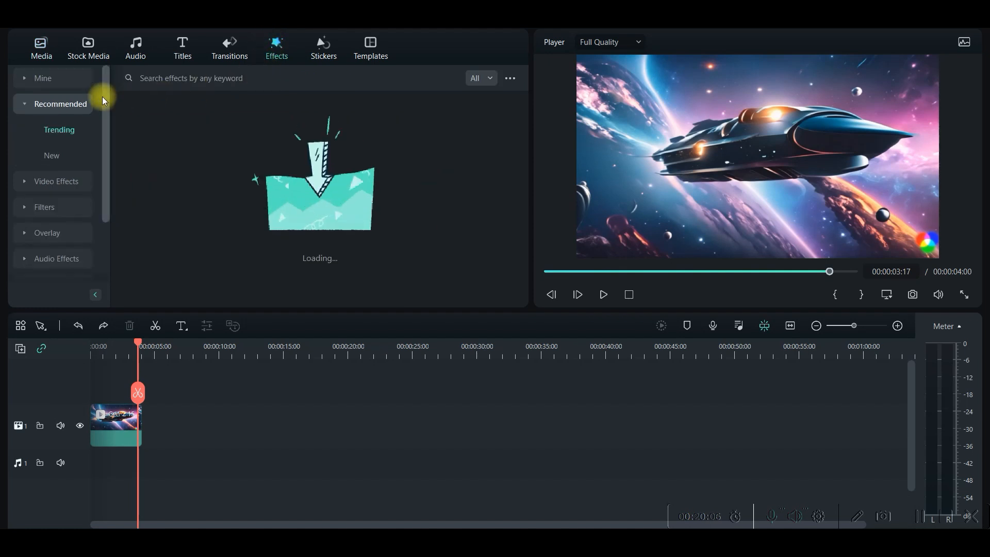
click(62, 181)
click(210, 78)
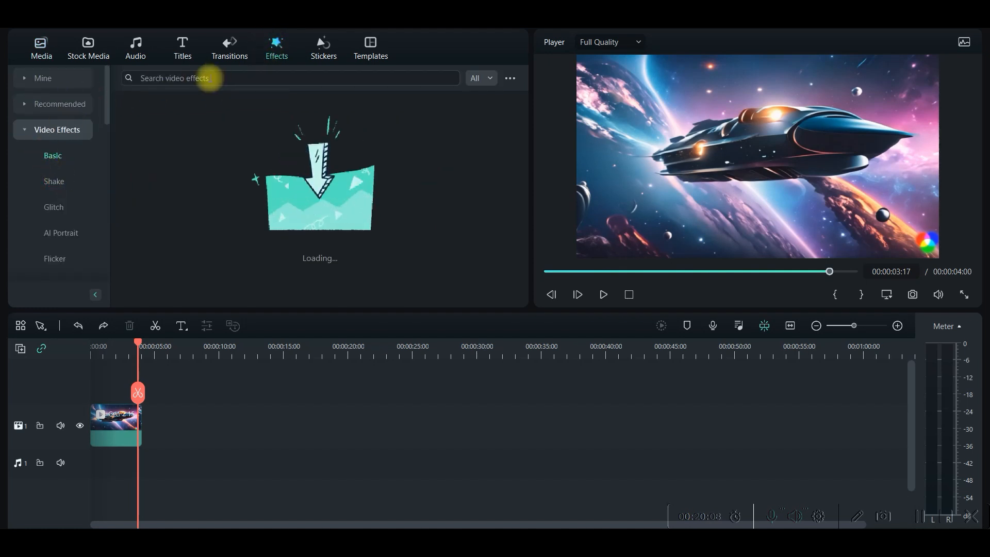
text(MO)
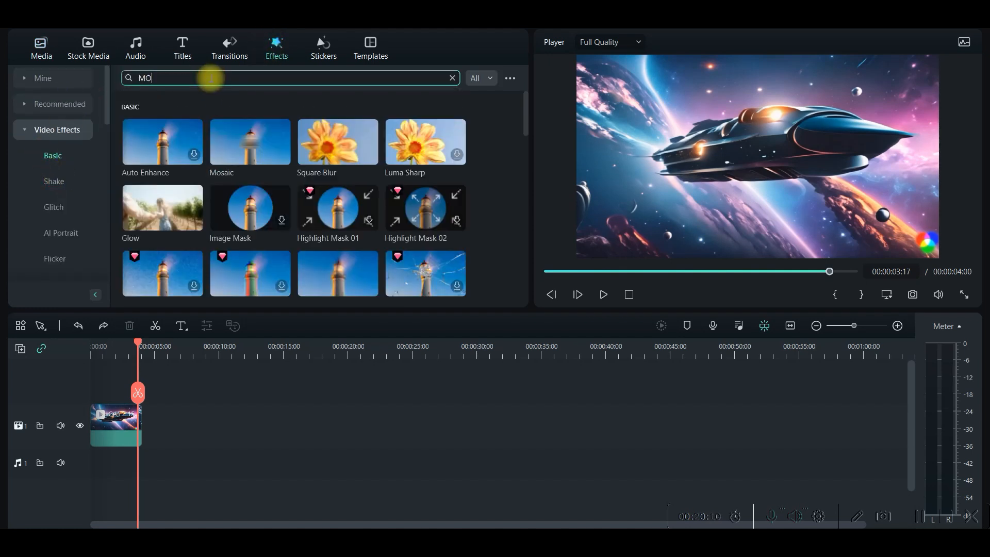
text(ZAIC)
key(Return)
drag(164, 123, 138, 411)
- Shrink the mosaic area and place it over the watermark in the spaceship clip's lower-right corner
double_click(120, 415)
drag(758, 126, 759, 135)
drag(810, 156, 945, 251)
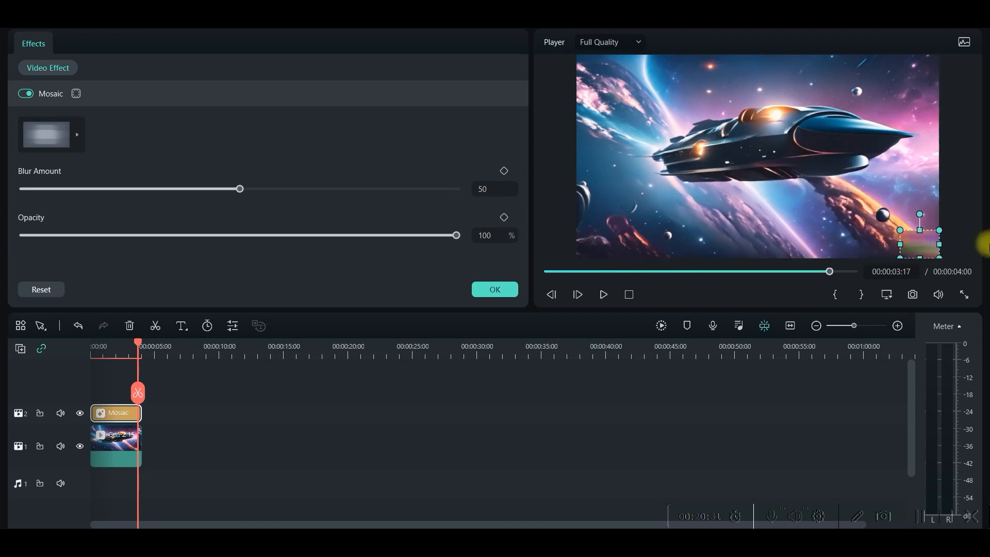
- Choose a different mosaic pattern and set its Blur Amount to 100
click(78, 134)
click(52, 253)
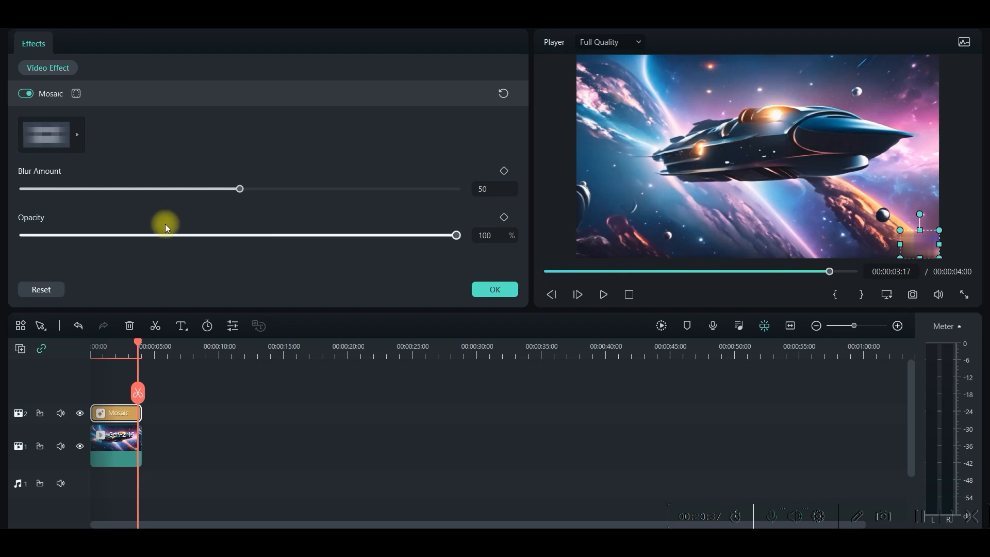
drag(239, 188, 487, 209)
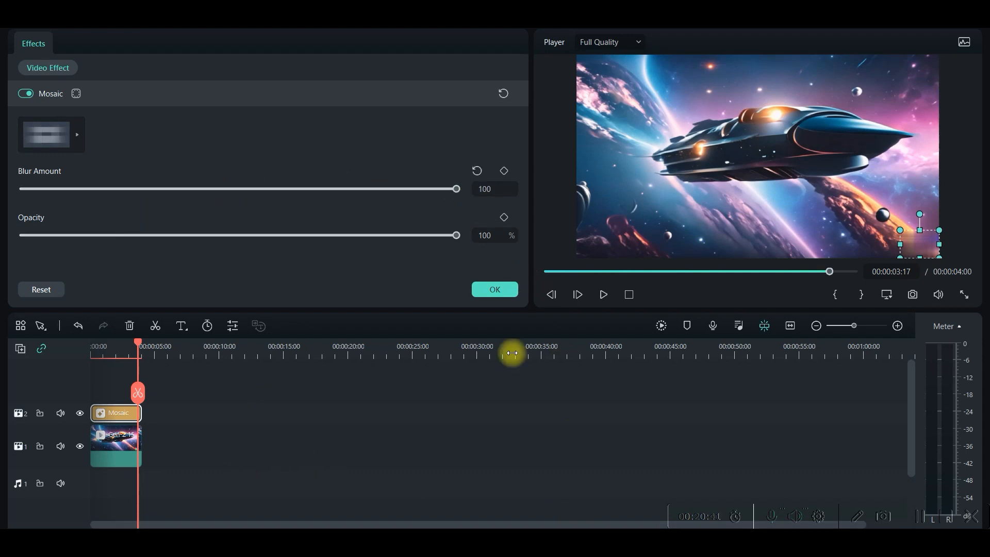
- Play the spaceship clip from the start to check the mosaic over the watermark, and deselect the effect
drag(139, 354, 26, 354)
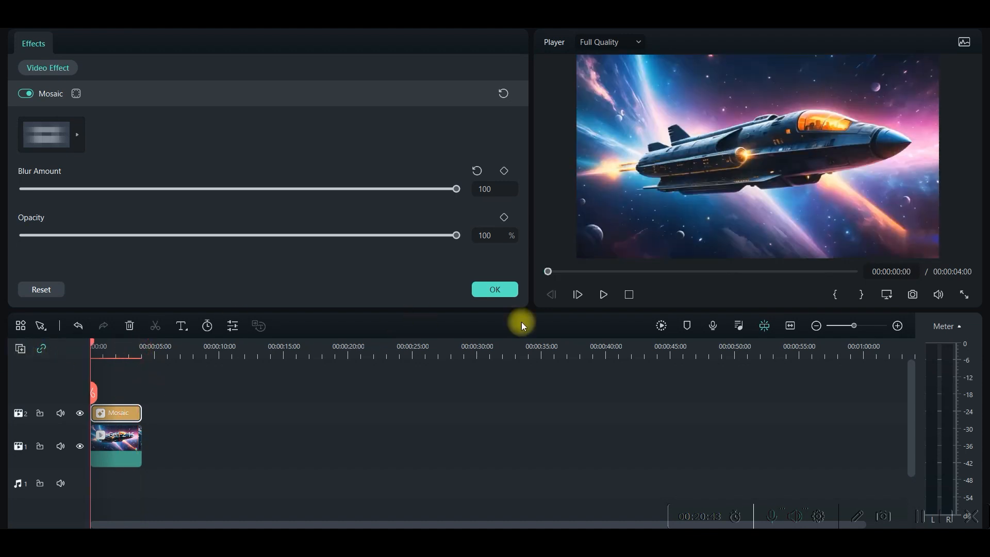
click(601, 297)
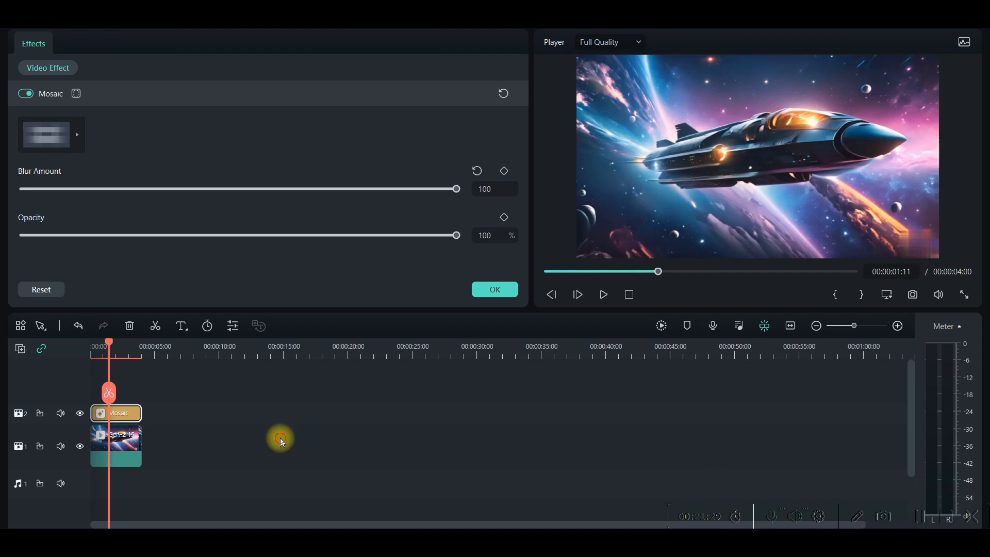
click(280, 440)
- Duplicate the spaceship clip together with its Mosaic effect and place the copies directly after the originals
mouse_move(115, 451)
mouse_down()
mouse_move(120, 422)
mouse_move(126, 436)
mouse_up()
right_click(129, 436)
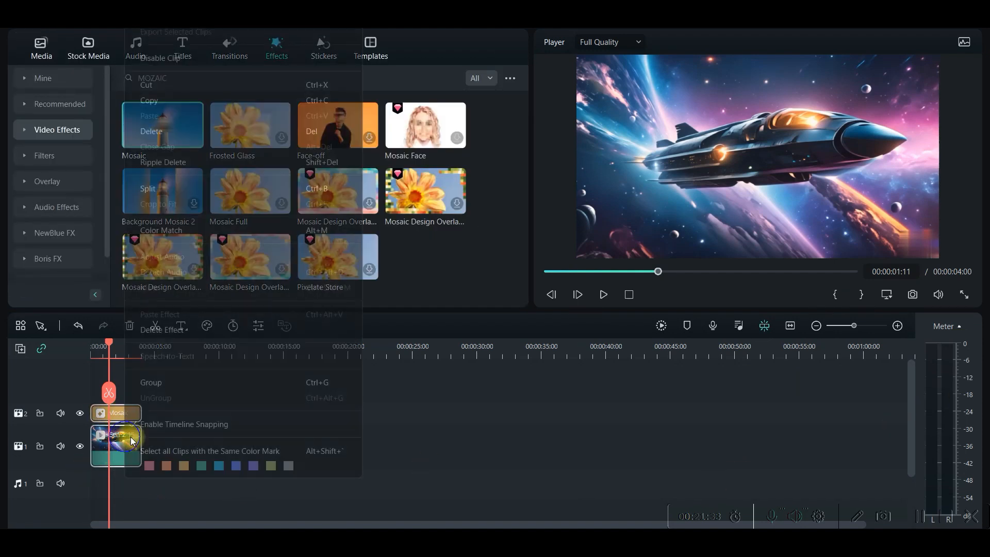
click(204, 100)
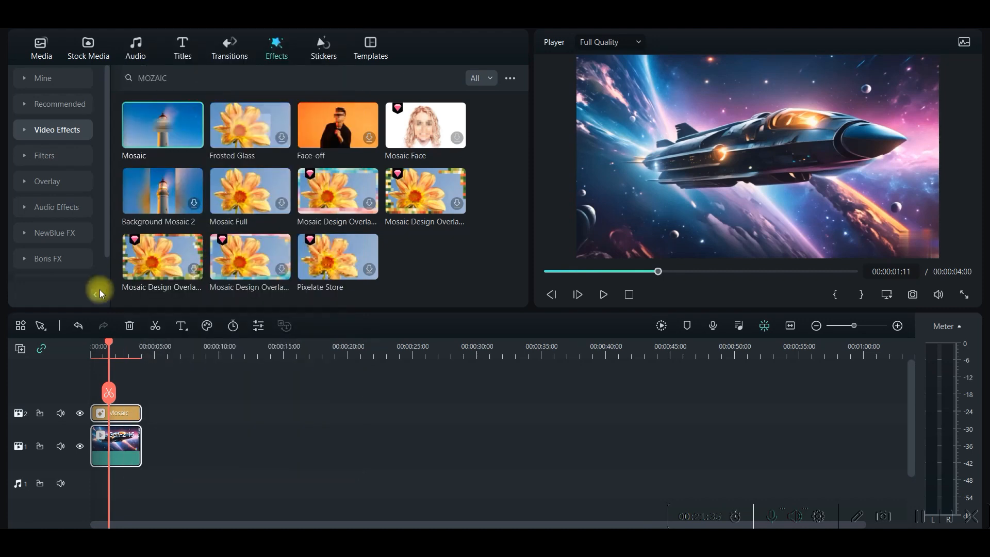
click(111, 345)
drag(111, 347, 147, 350)
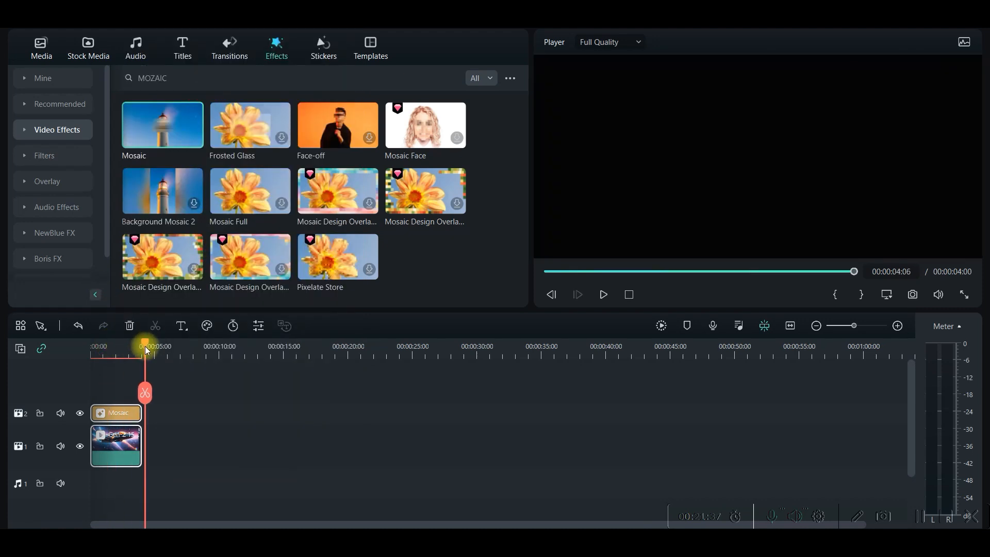
key(ctrl+v)
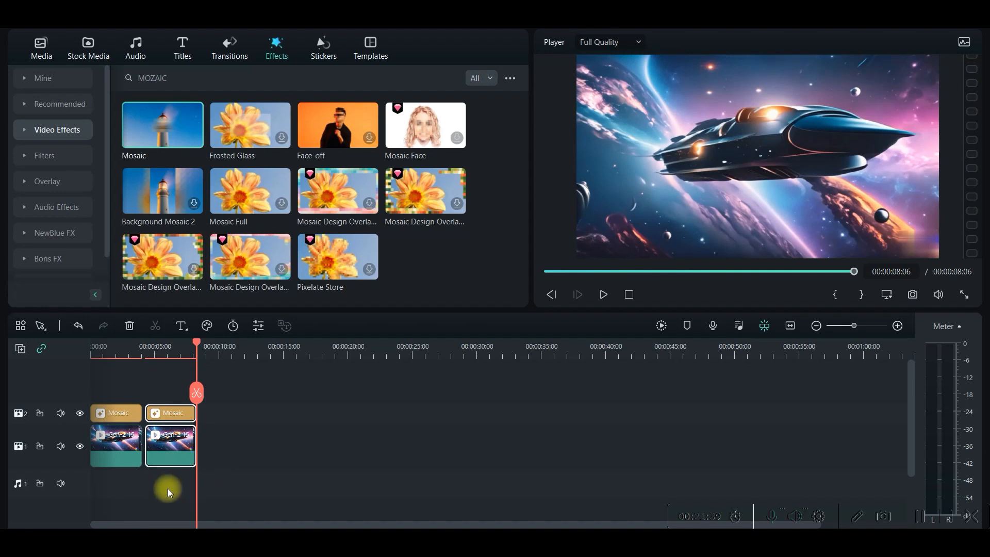
drag(166, 444, 163, 443)
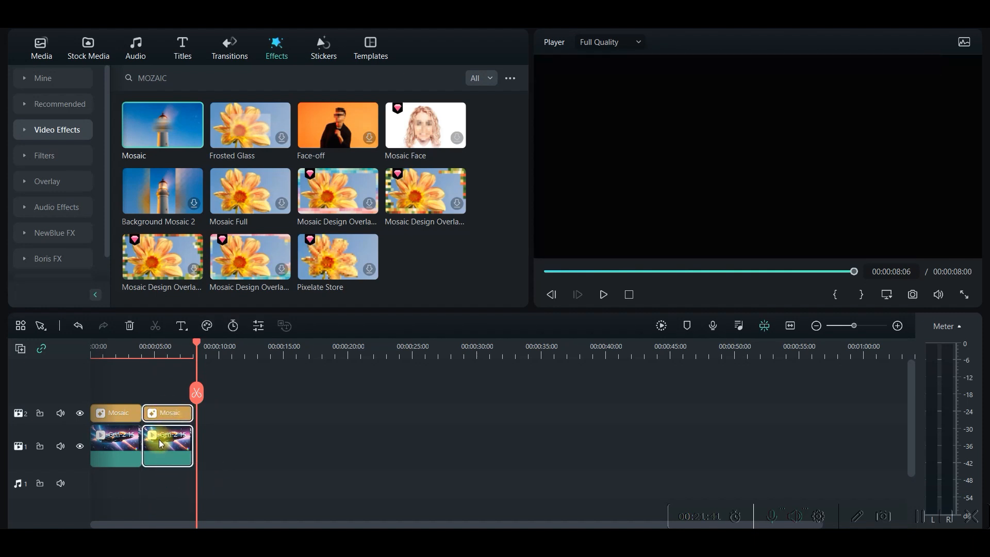
- Reverse the playback of the second spaceship clip and play the sequence from the start
double_click(175, 443)
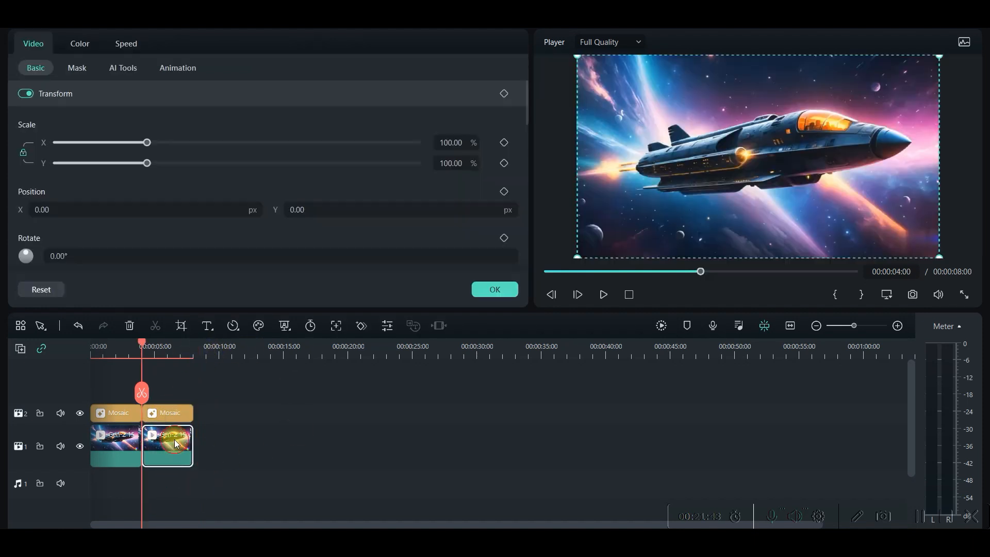
click(127, 41)
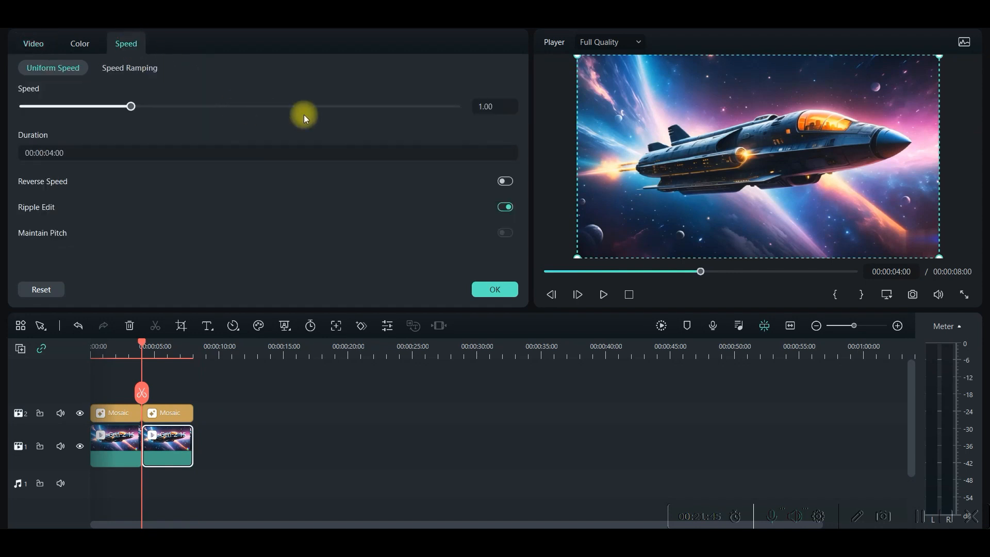
click(506, 182)
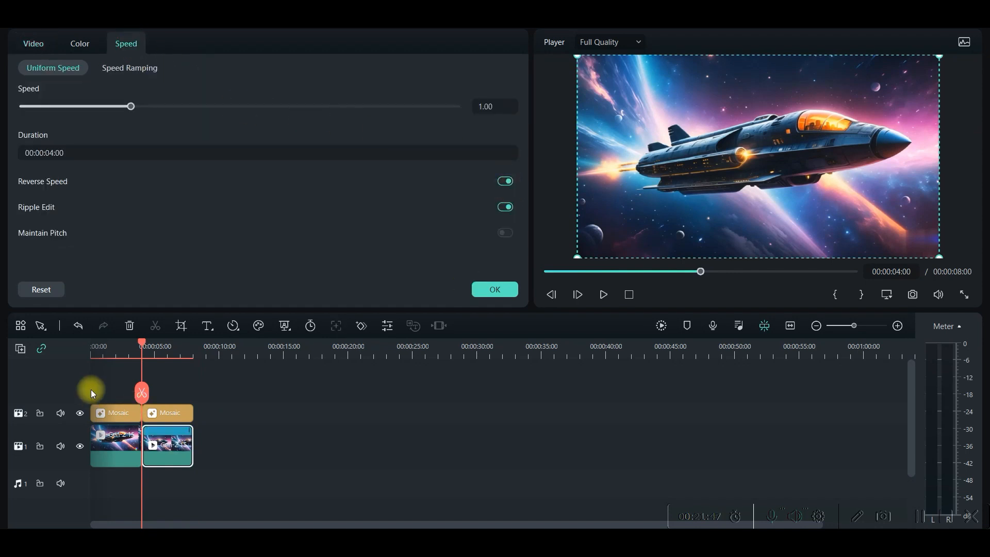
drag(139, 346, 97, 346)
click(602, 297)
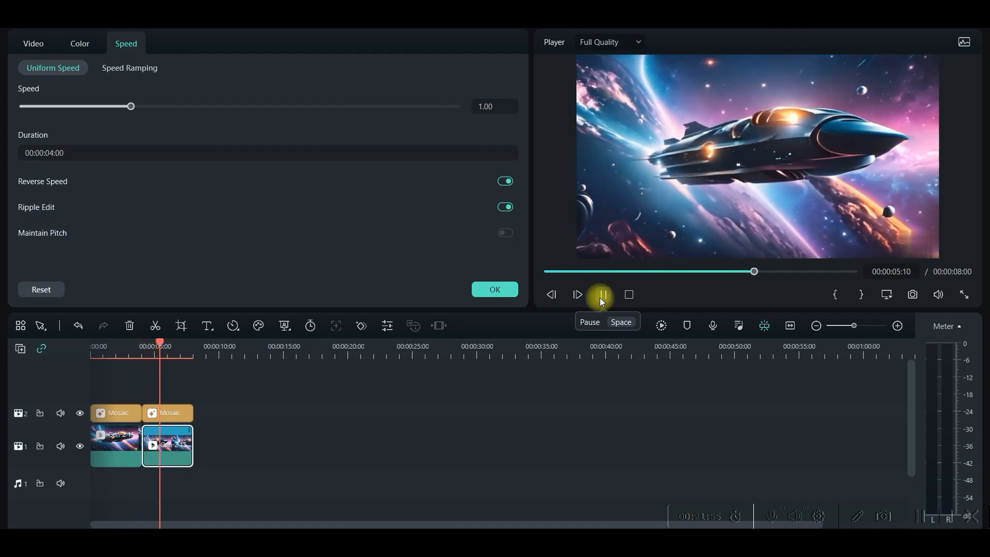
click(602, 296)
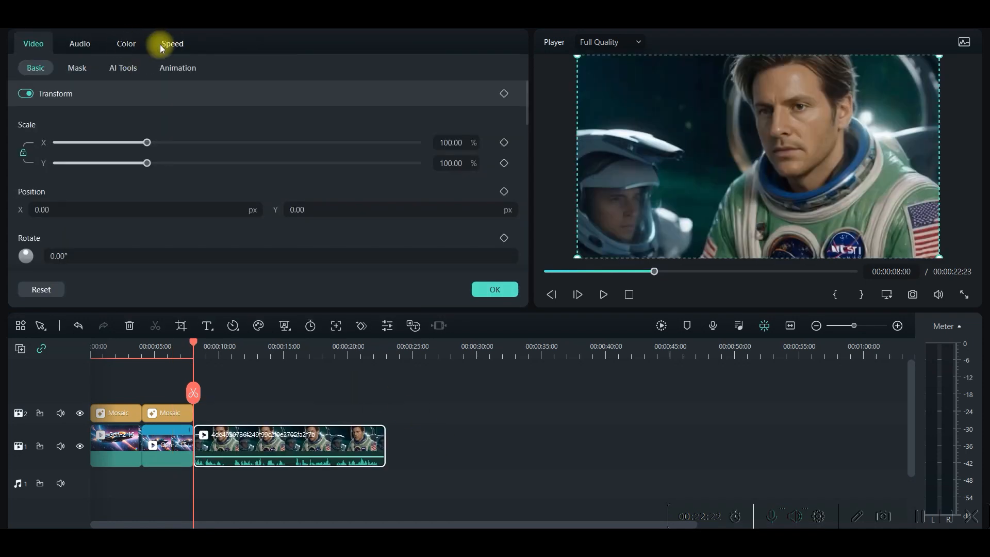
- Raise the astronaut clip's audio volume to 2.67 dB and deselect the clip
click(77, 42)
drag(412, 200, 420, 201)
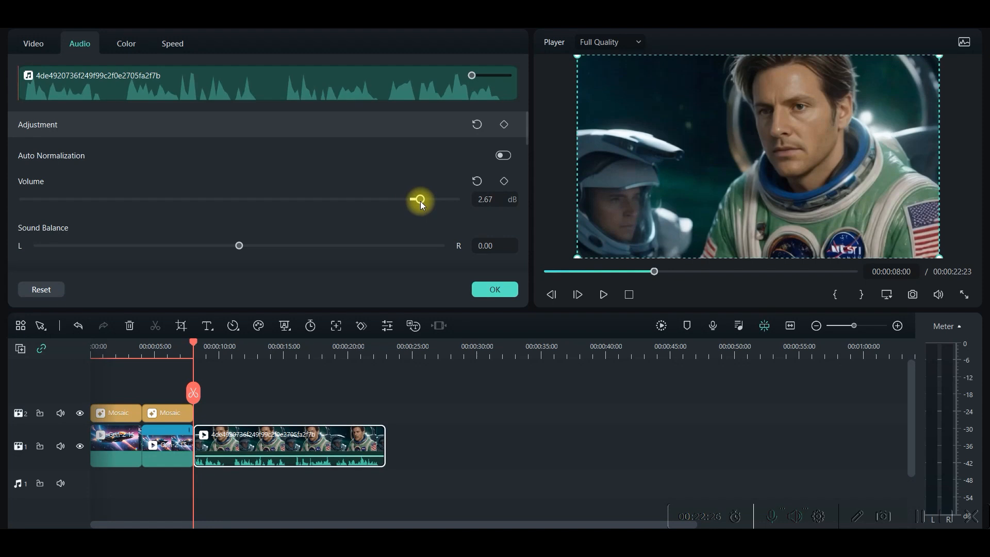
scroll(201, 247, down, 3)
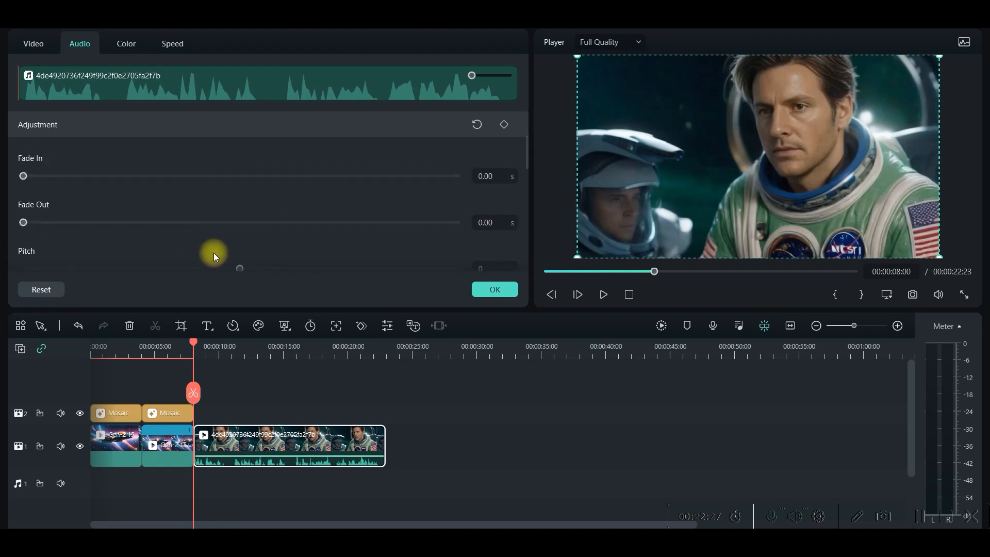
click(411, 430)
- Add the Round Zoom Out transition between the reversed spaceship clip and the astronaut clip
click(172, 455)
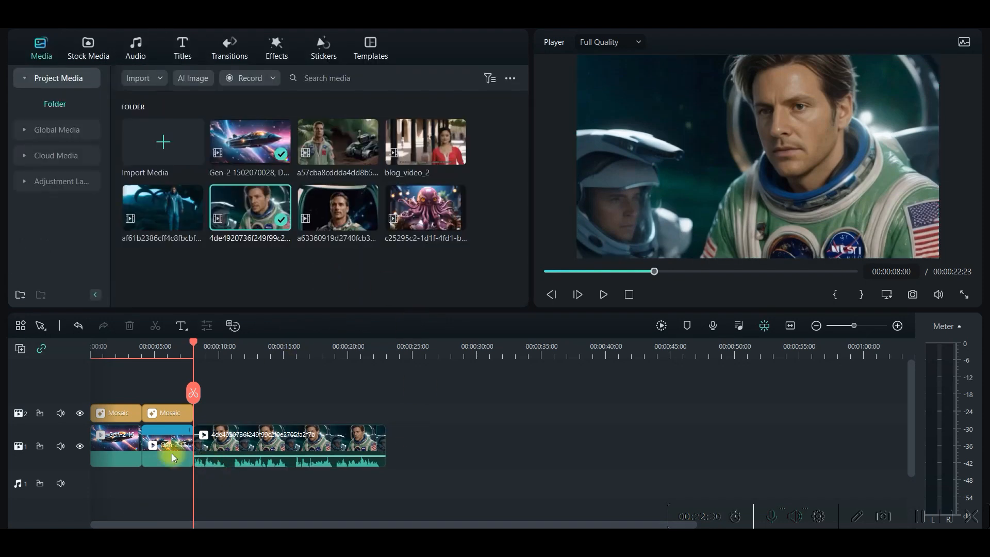
click(229, 47)
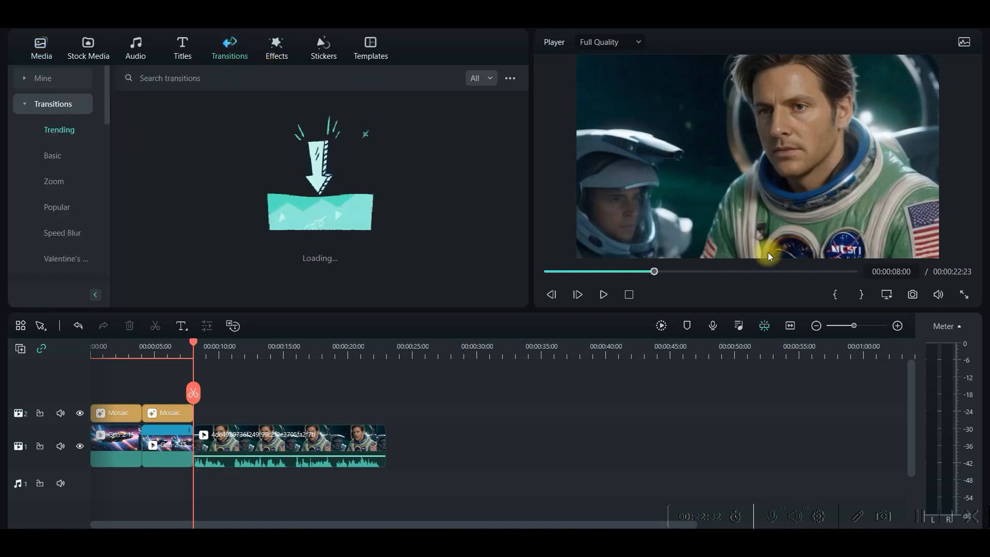
click(65, 180)
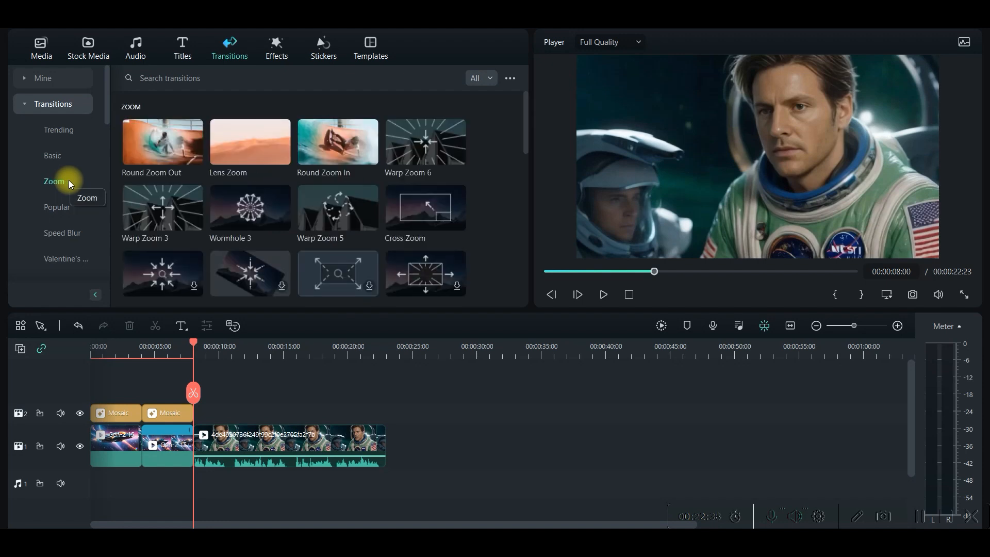
drag(169, 145, 189, 452)
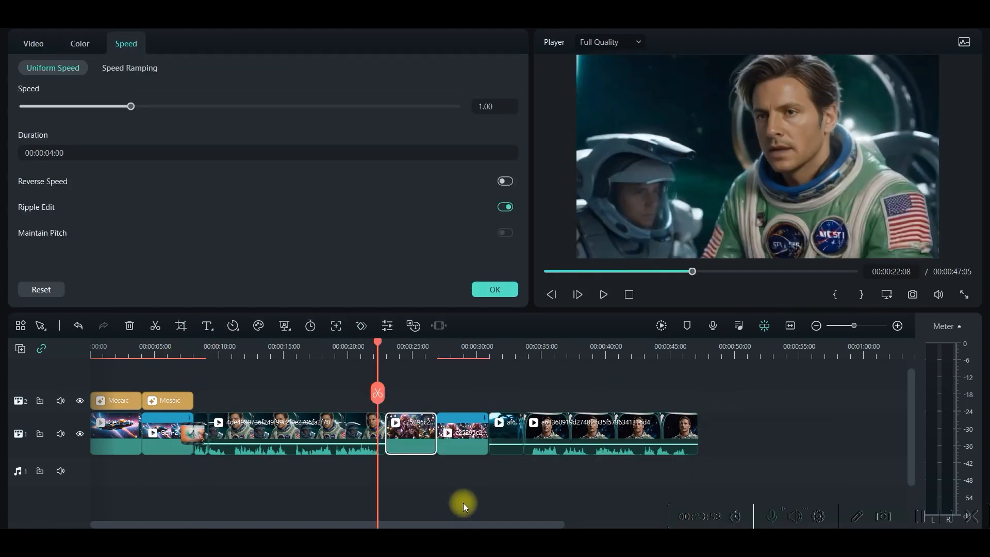
- Add the favorite effect Beam Flow 1 above the last astronaut clip, spanning the clip's length
click(464, 503)
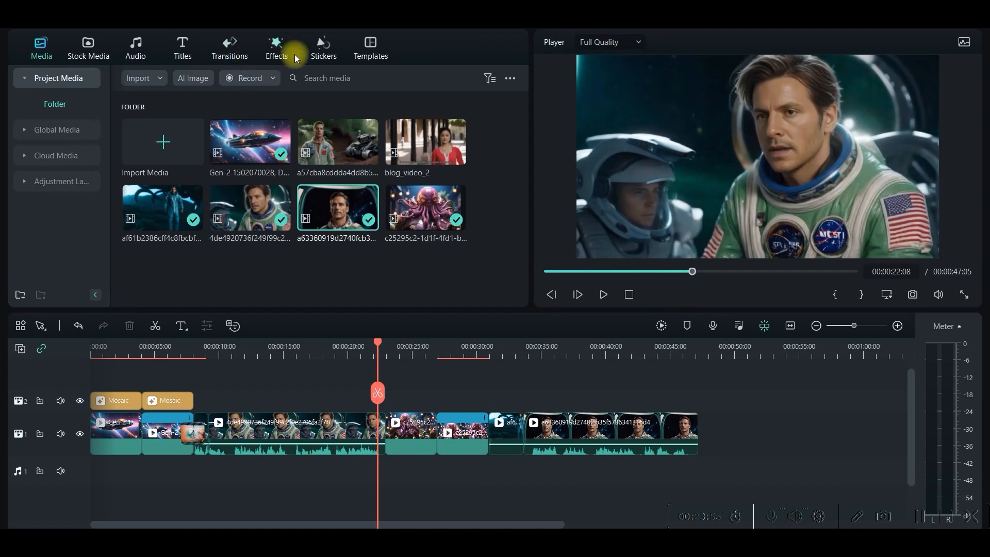
click(276, 44)
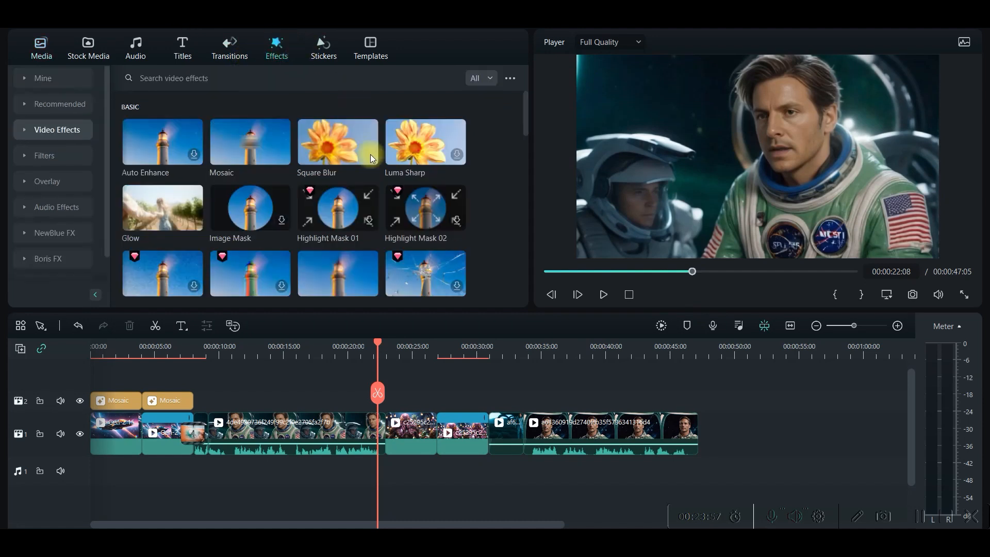
click(63, 78)
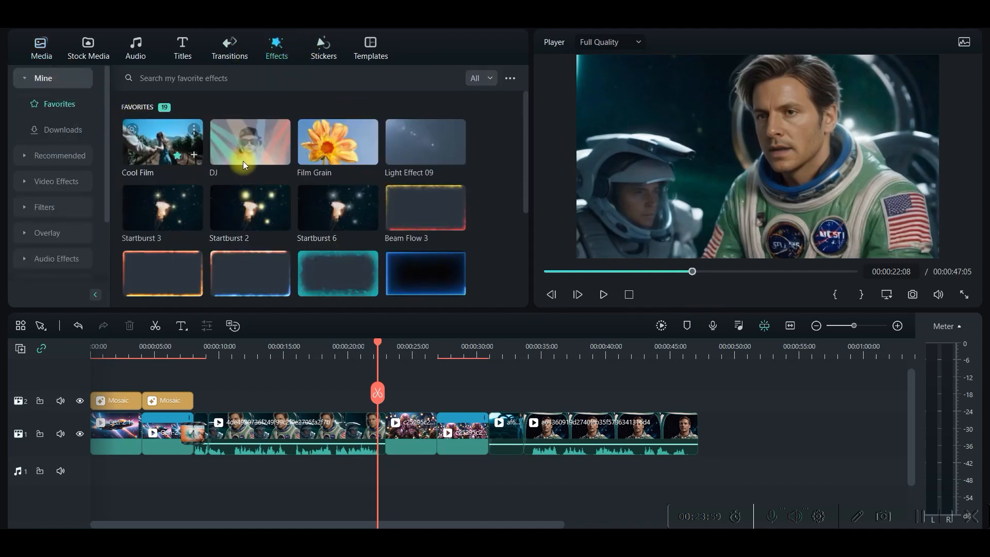
scroll(317, 225, down, 2)
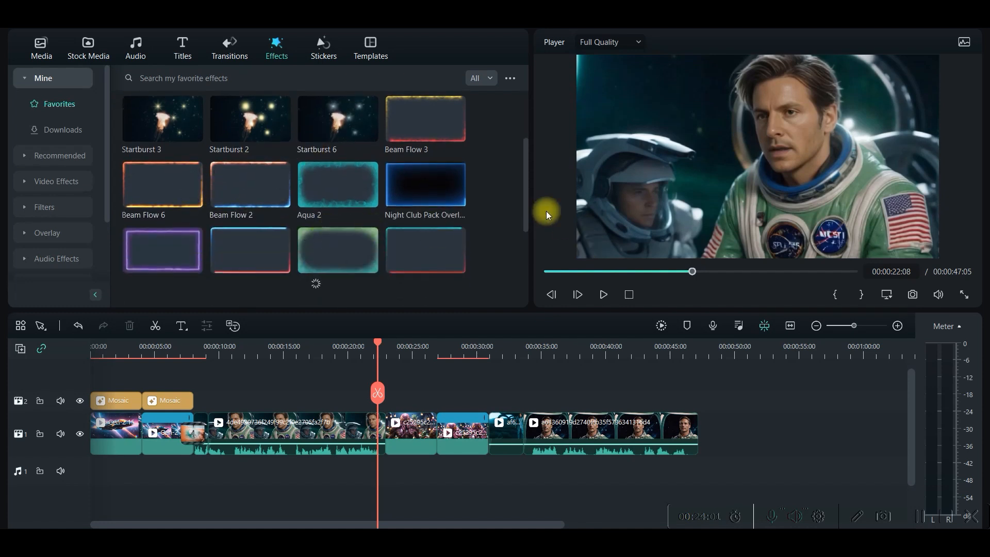
drag(420, 246, 698, 413)
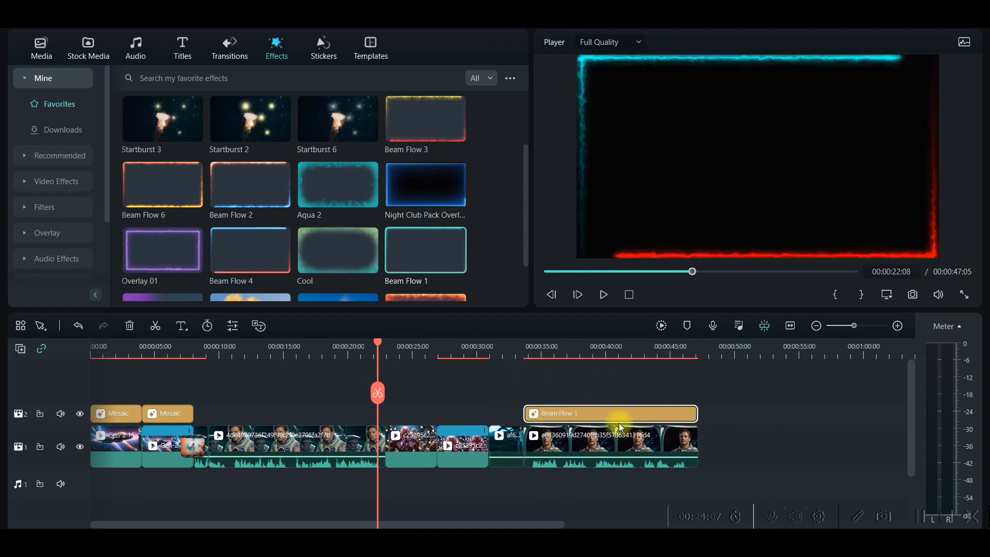
- Set the Beam Flow 1 radius to 2.92 and sample a grey-green Color and a skin-tone Color2 from the astronaut image
double_click(607, 414)
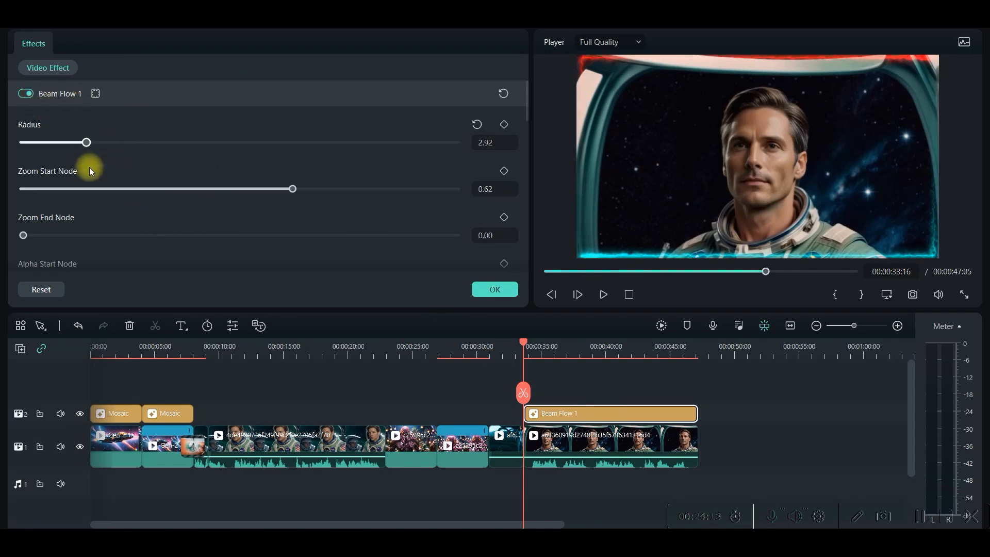
scroll(131, 249, down, 3)
scroll(81, 276, down, 2)
scroll(150, 254, down, 5)
scroll(72, 150, up, 3)
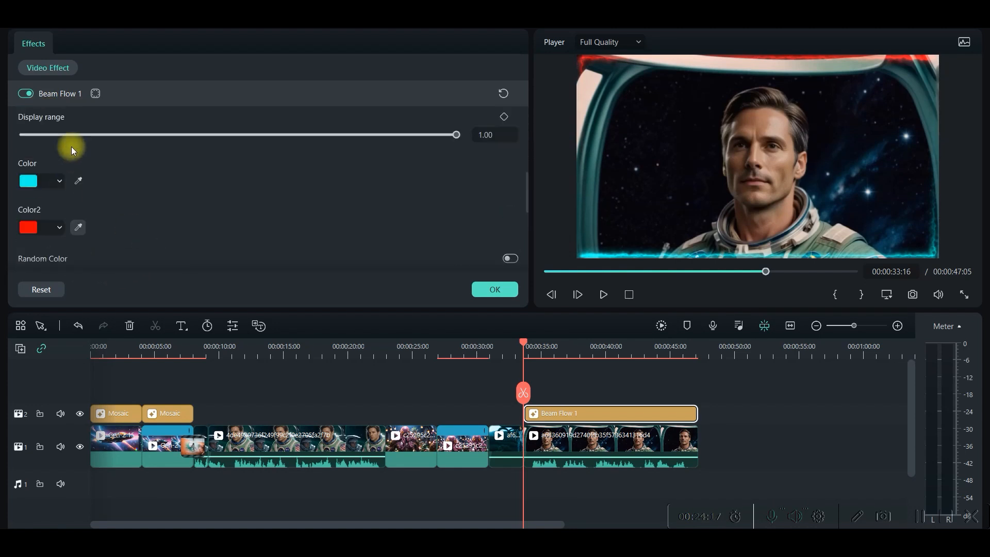
click(81, 179)
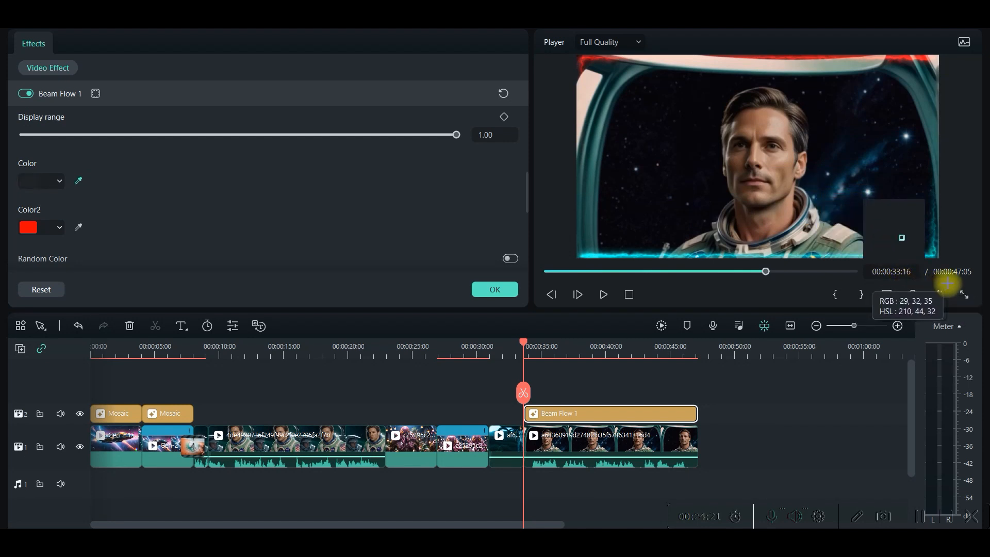
click(660, 245)
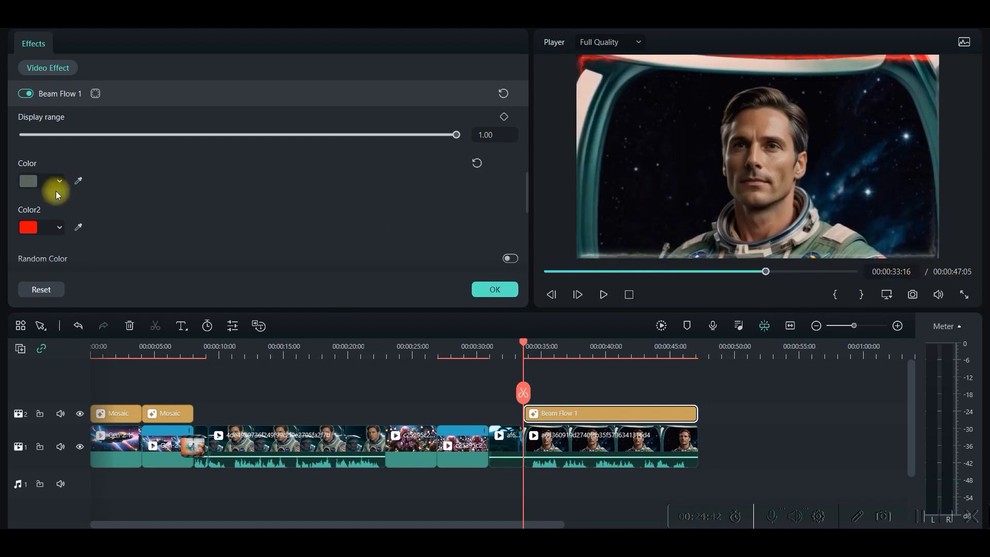
click(78, 227)
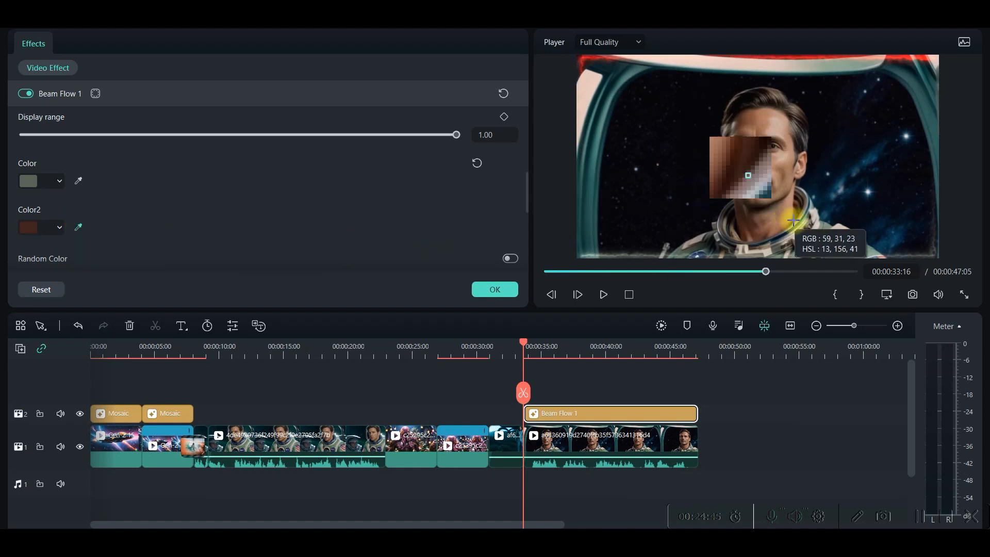
click(787, 205)
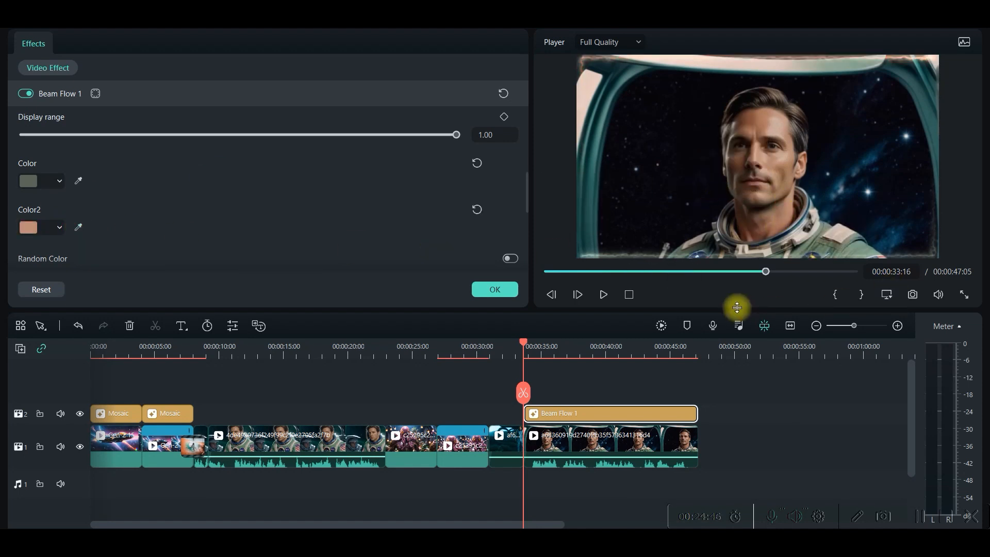
- Play back the Beam Flow 1 section, and add the favorite Night Club Pack Overlay 01 effect above both opening Mosaic effects, spanning their full length
click(602, 294)
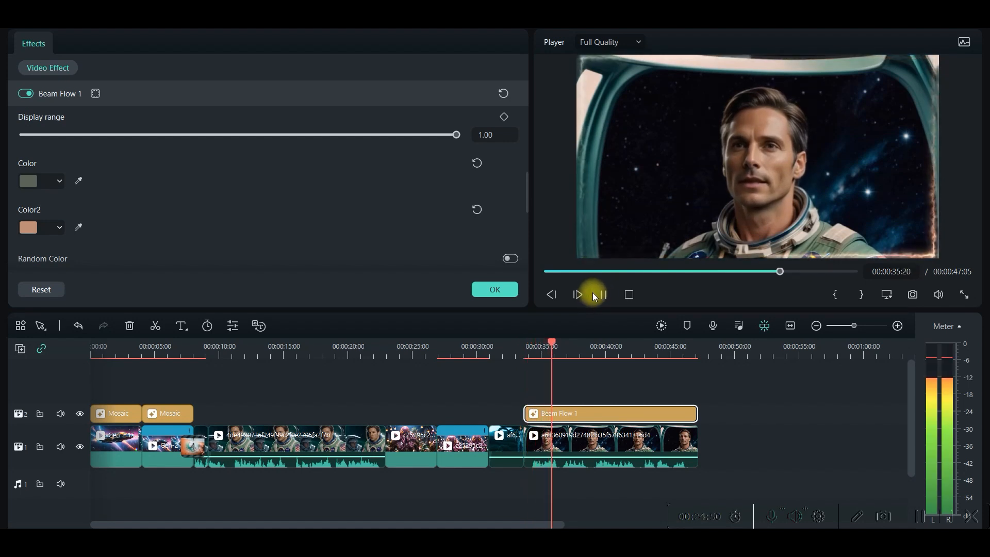
click(603, 296)
drag(426, 184, 97, 389)
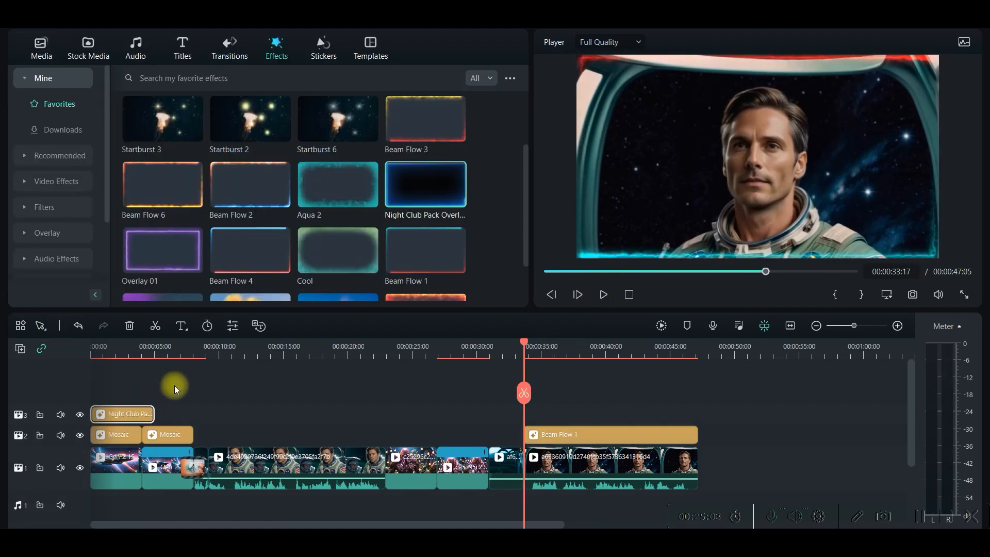
drag(154, 414, 192, 418)
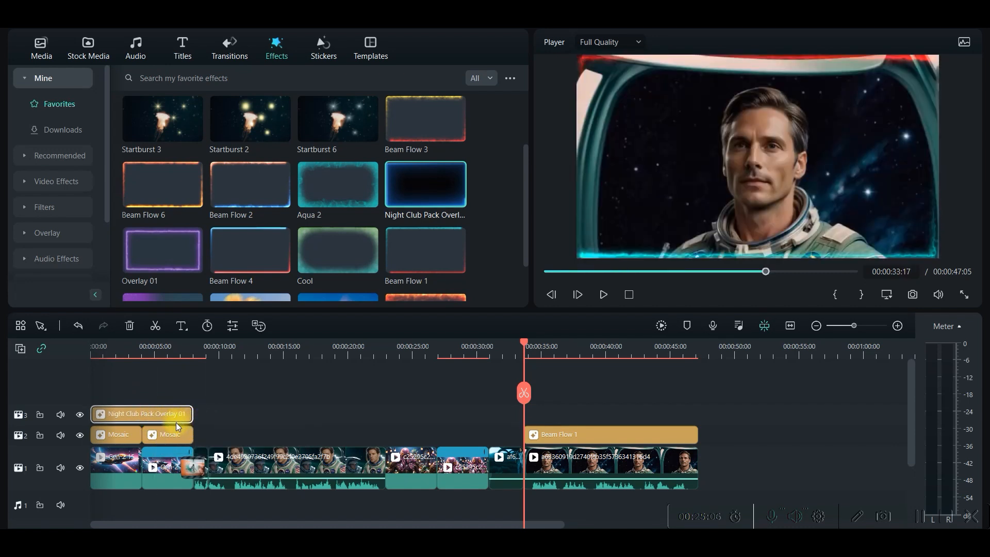
double_click(160, 413)
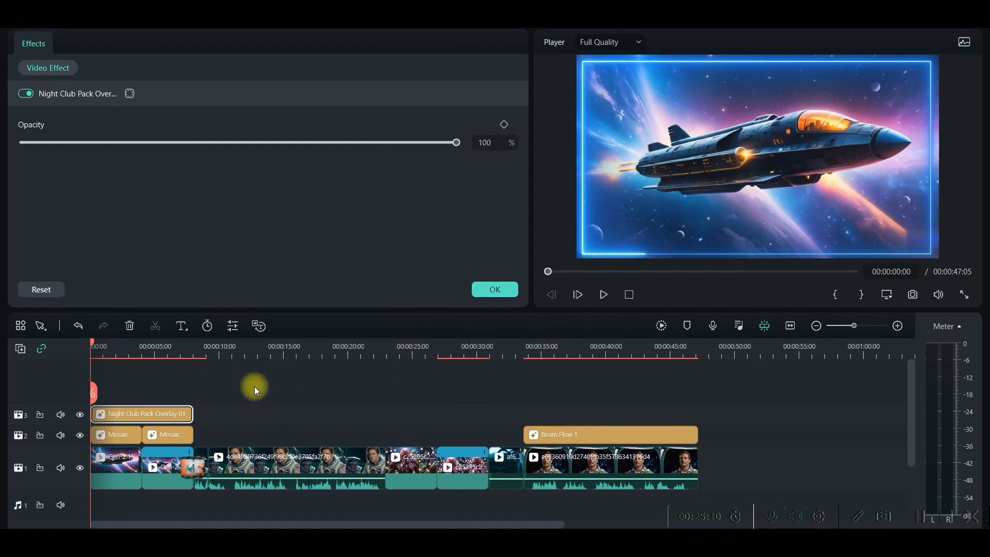
click(230, 380)
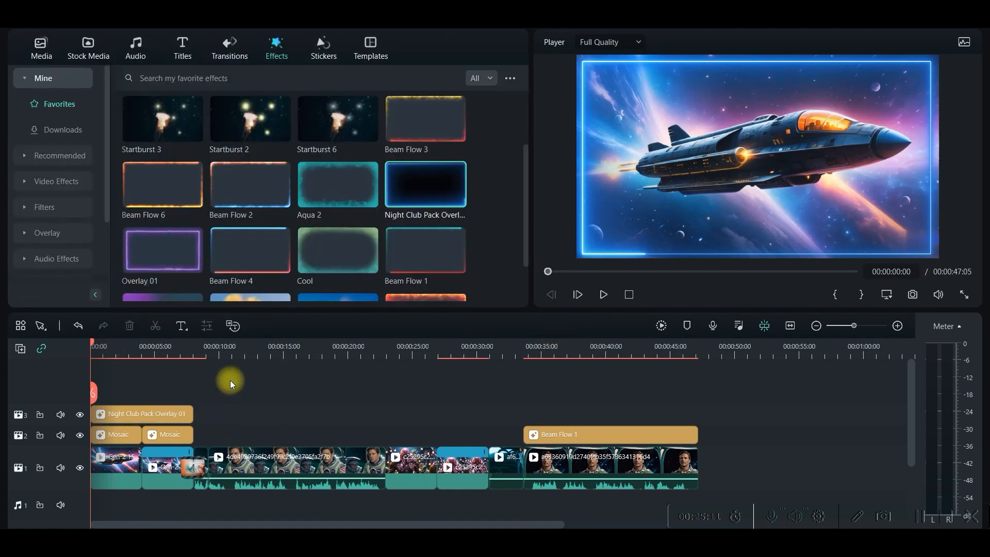
- Add the trending Cinematic Dissolve Effect sticker with blue-purple smoke above the first octopus clip, starting where that clip starts
click(335, 46)
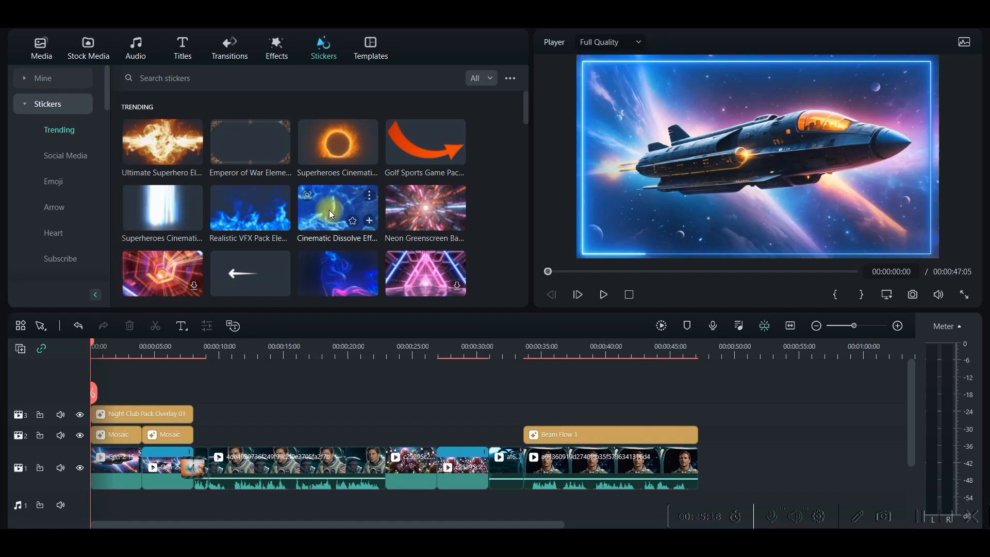
scroll(361, 263, down, 3)
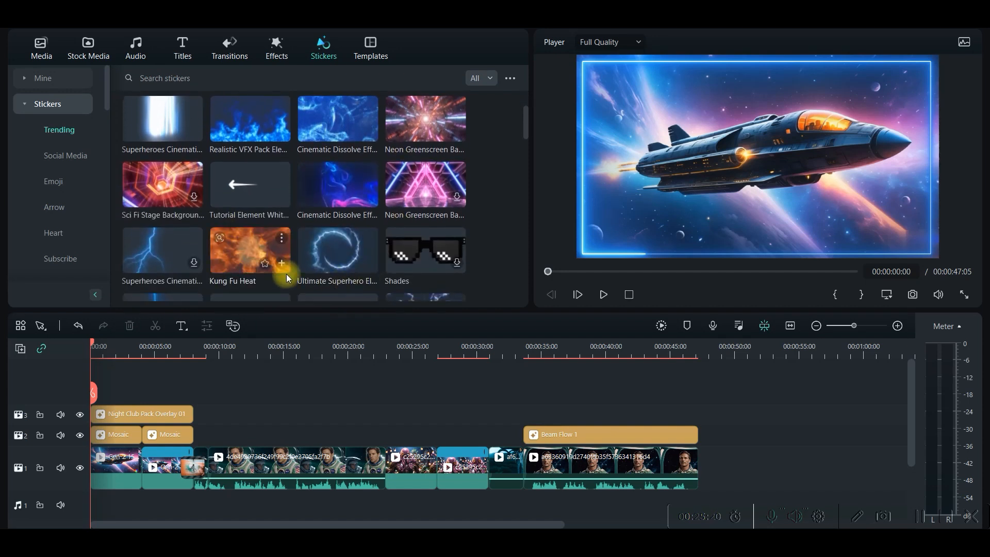
drag(183, 267, 166, 279)
click(327, 256)
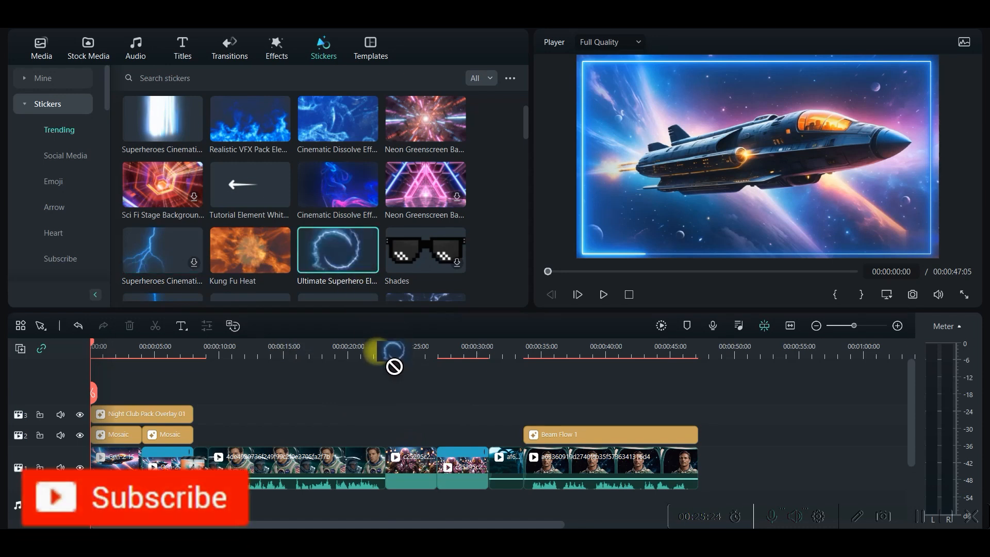
drag(348, 189, 410, 444)
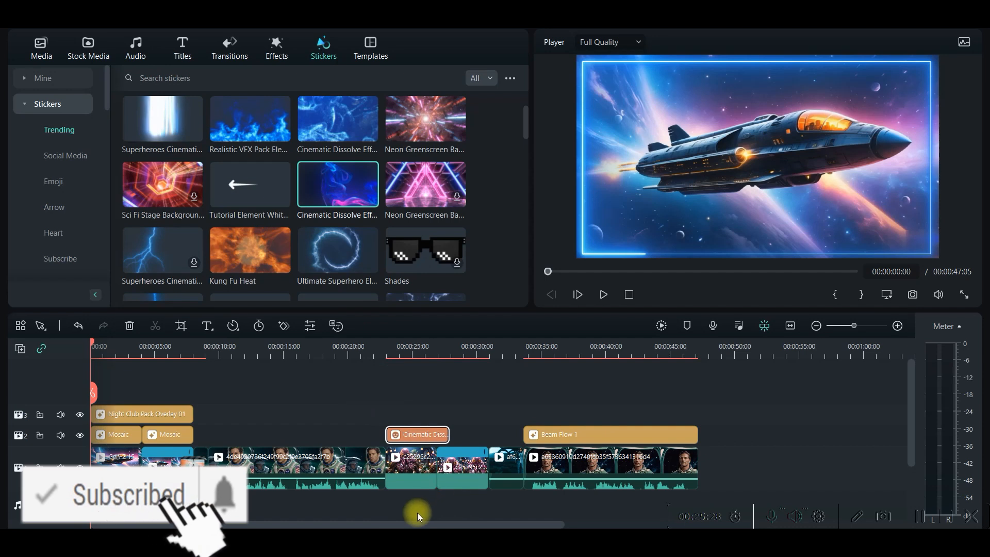
- Copy the two octopus clips and paste them past the end of the timeline at about 50 seconds
click(413, 470)
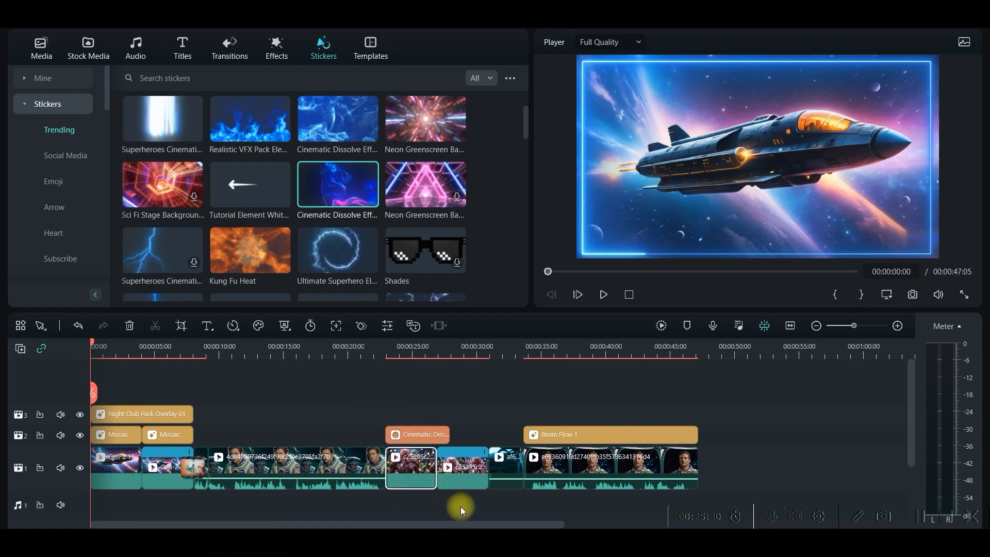
ctrl+click(452, 472)
right_click(421, 467)
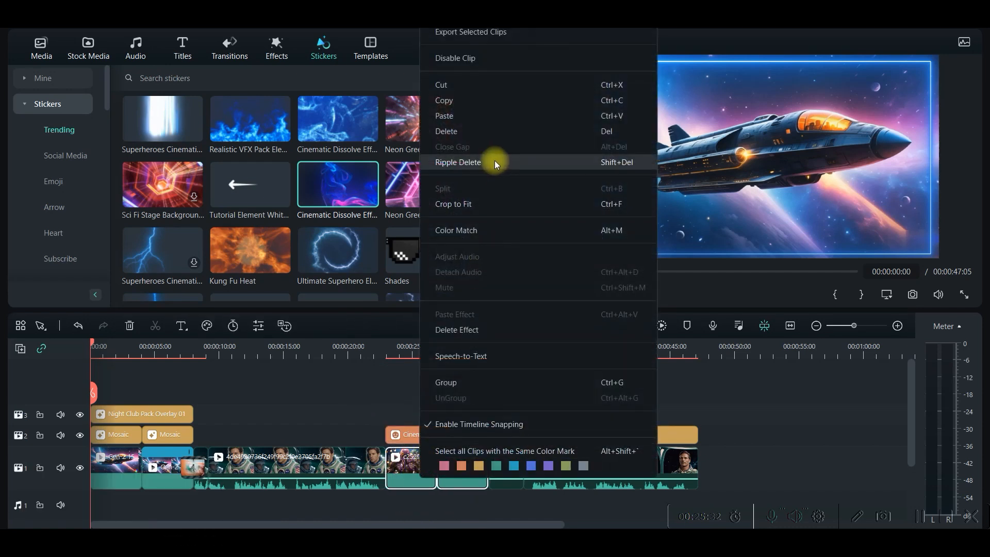
click(454, 101)
click(766, 445)
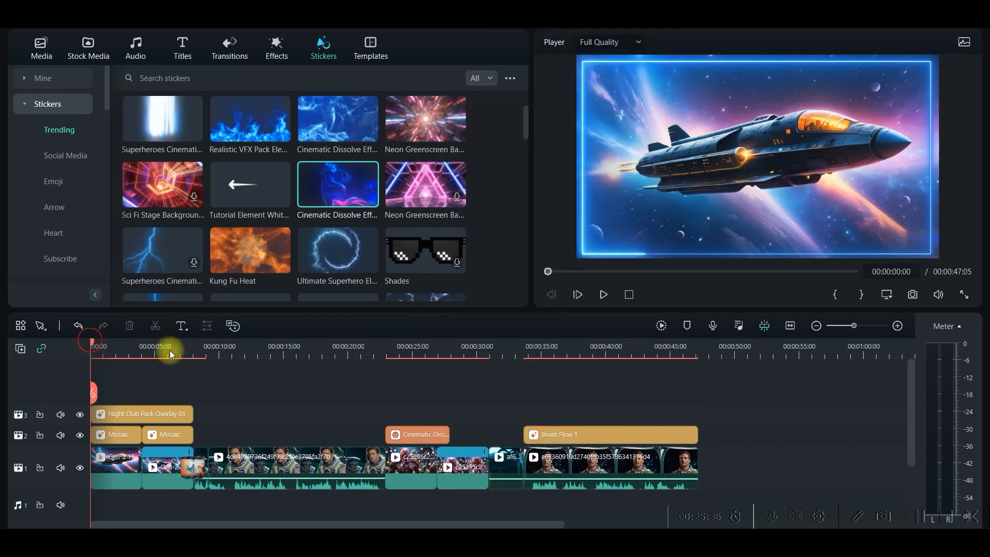
click(738, 351)
right_click(769, 455)
click(810, 495)
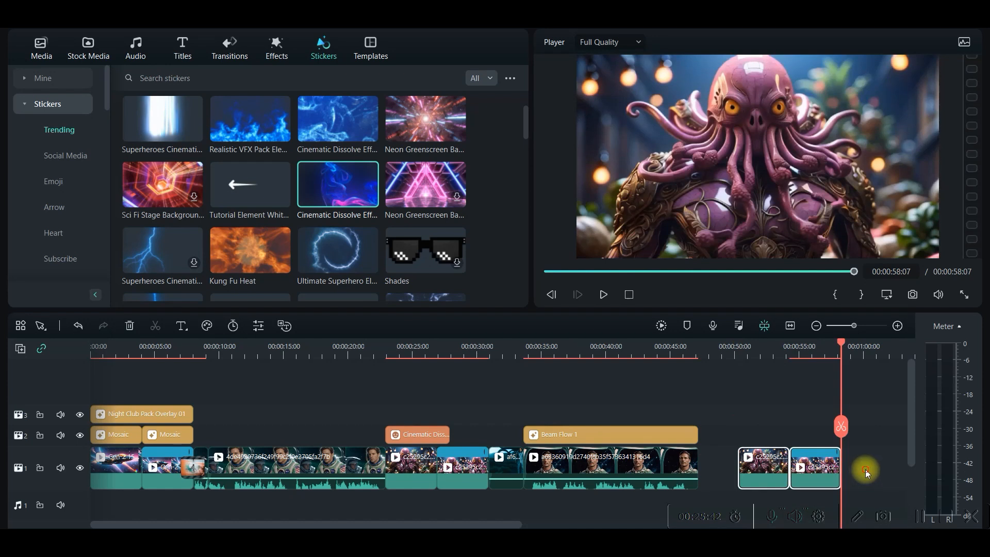
- Move the pasted octopus clips to the track above the Cinematic Dissolve sticker, and extend the sticker to span both clips
drag(759, 468, 408, 412)
click(424, 433)
drag(449, 437, 489, 440)
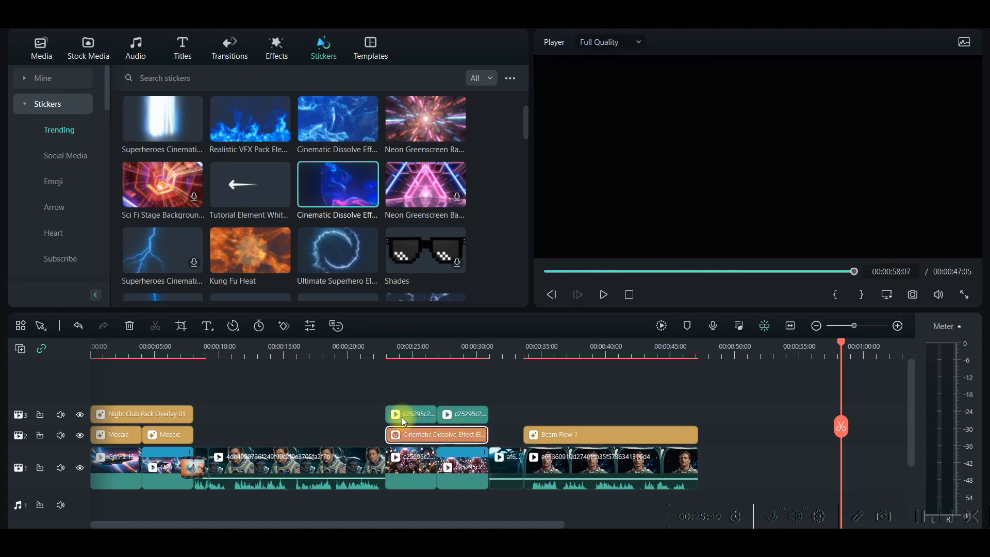
- Enable AI Portrait on both duplicated octopus clips above the Cinematic Dissolve sticker
click(413, 414)
double_click(416, 416)
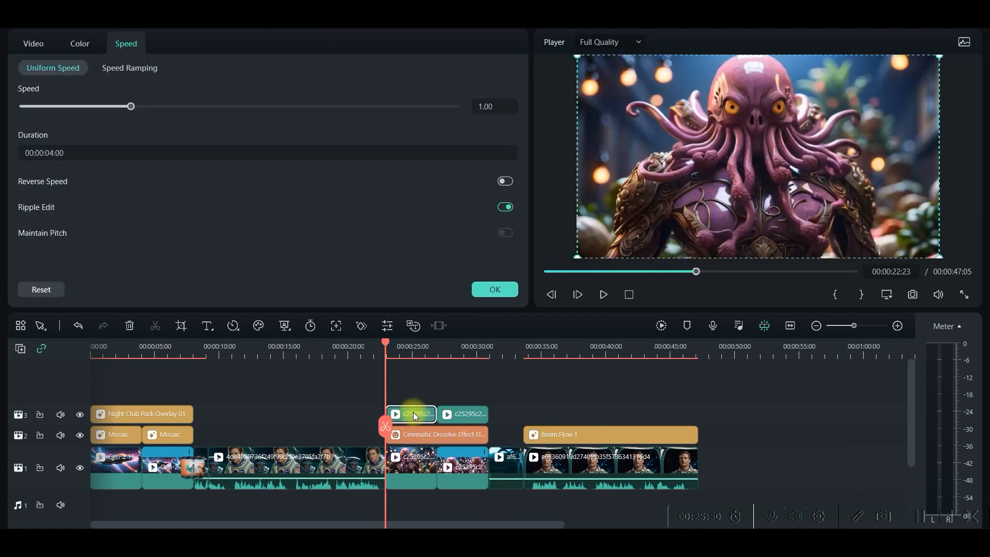
click(34, 44)
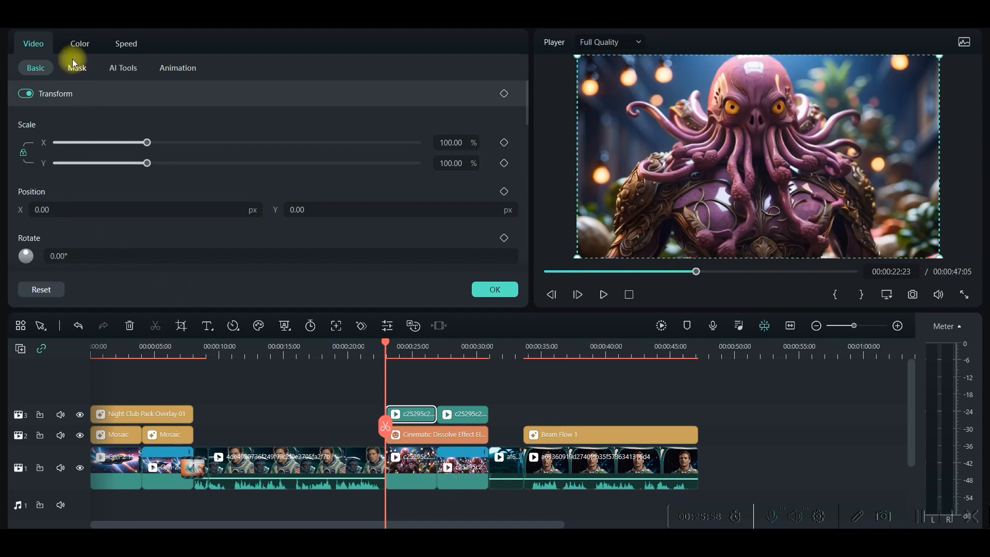
click(122, 71)
scroll(64, 191, down, 3)
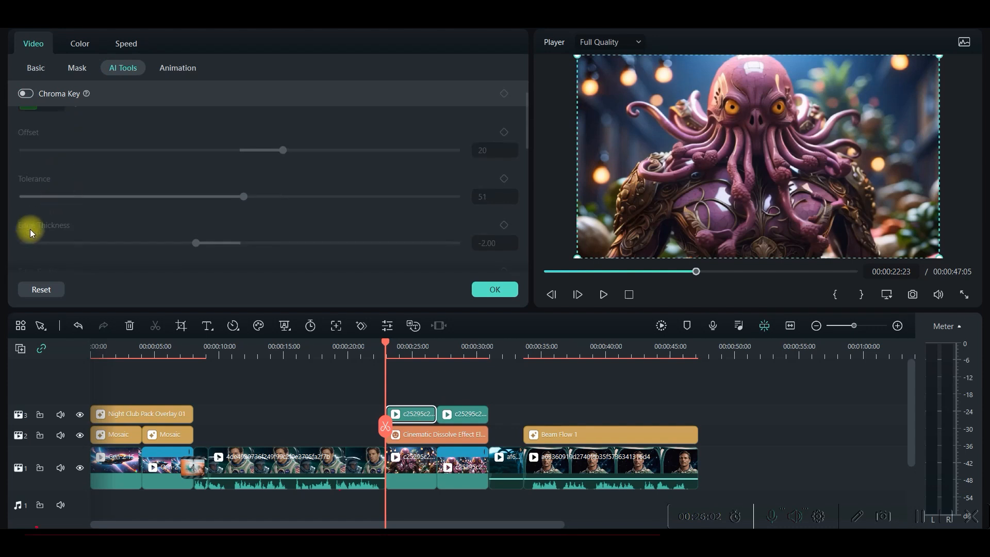
click(24, 230)
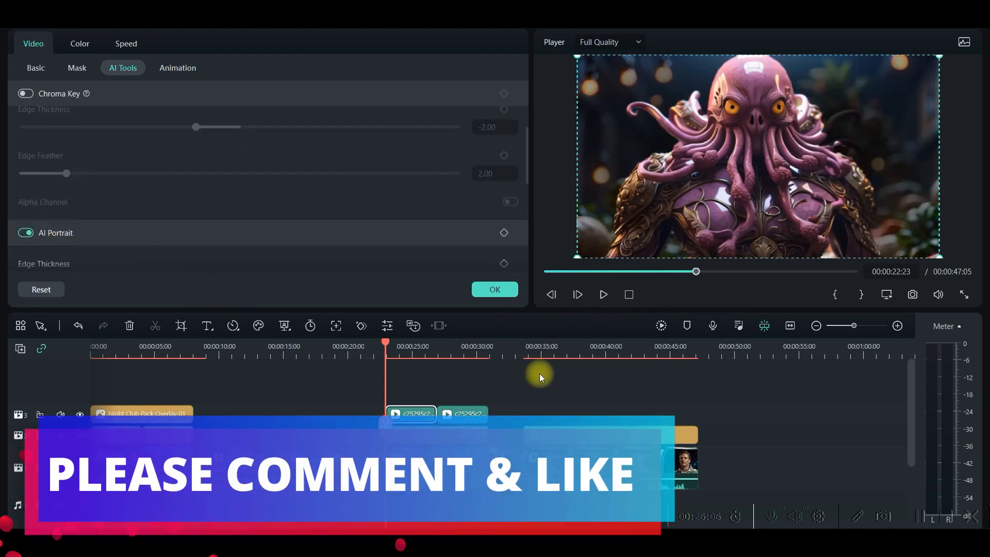
click(462, 414)
click(25, 232)
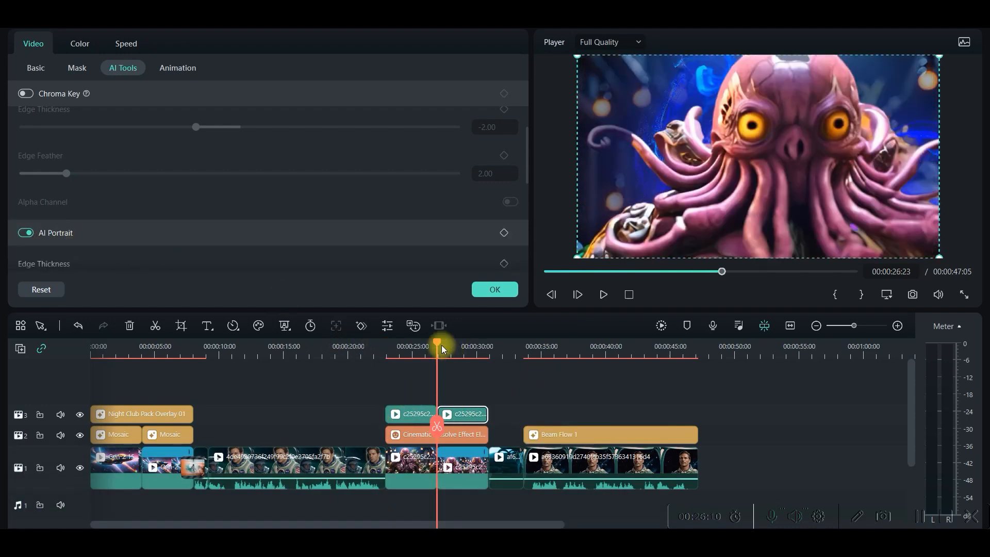
- Play the octopus section from its start to check the dissolve sticker behind the cut-out creature
drag(442, 349, 388, 348)
click(603, 294)
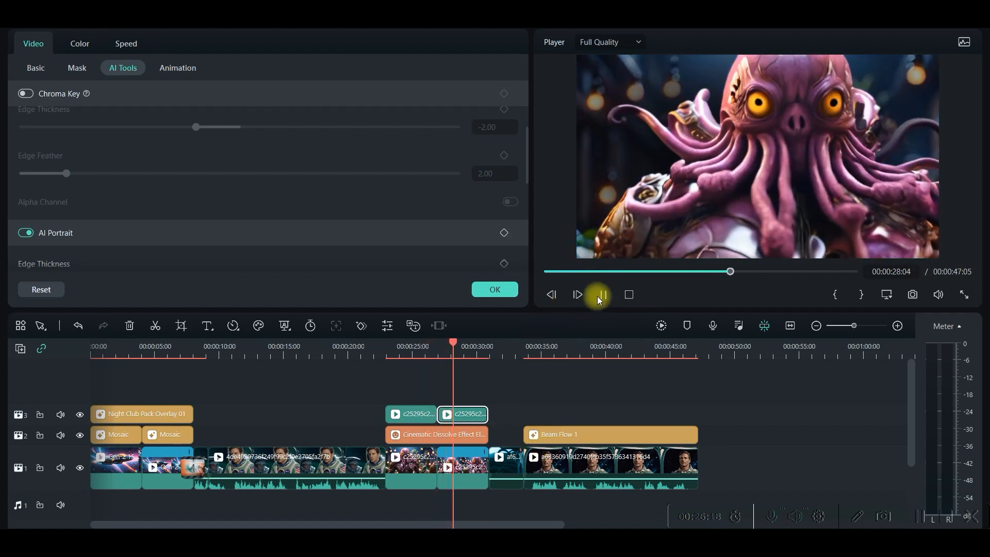
click(603, 294)
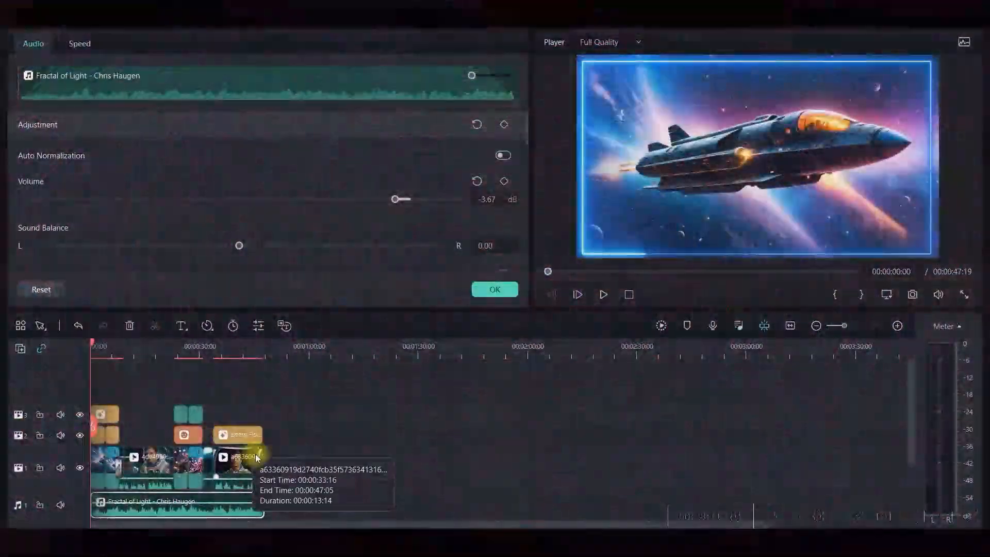
- Generate SRT subtitles with Speech-to-Text in English (US) for the entire timeline sequence
click(233, 464)
right_click(227, 467)
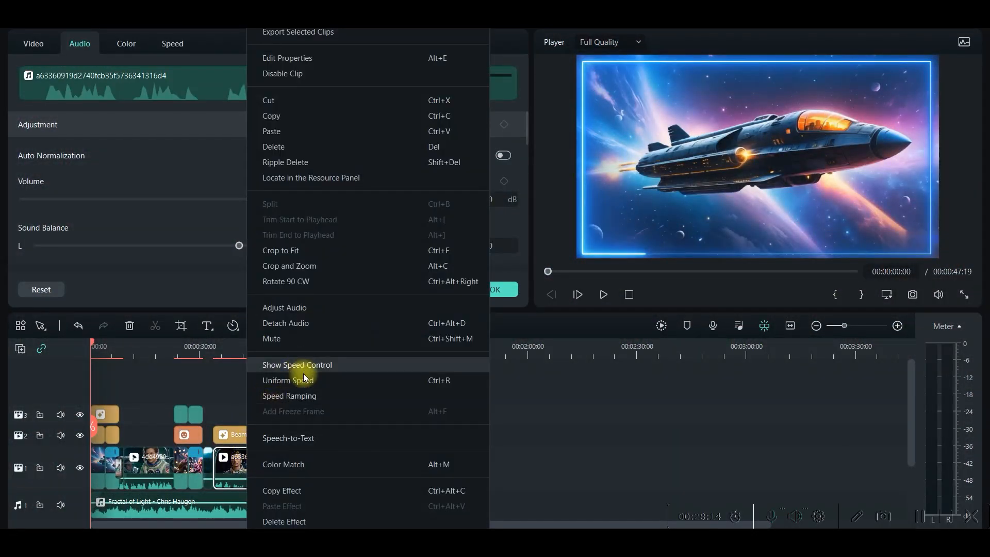
click(289, 438)
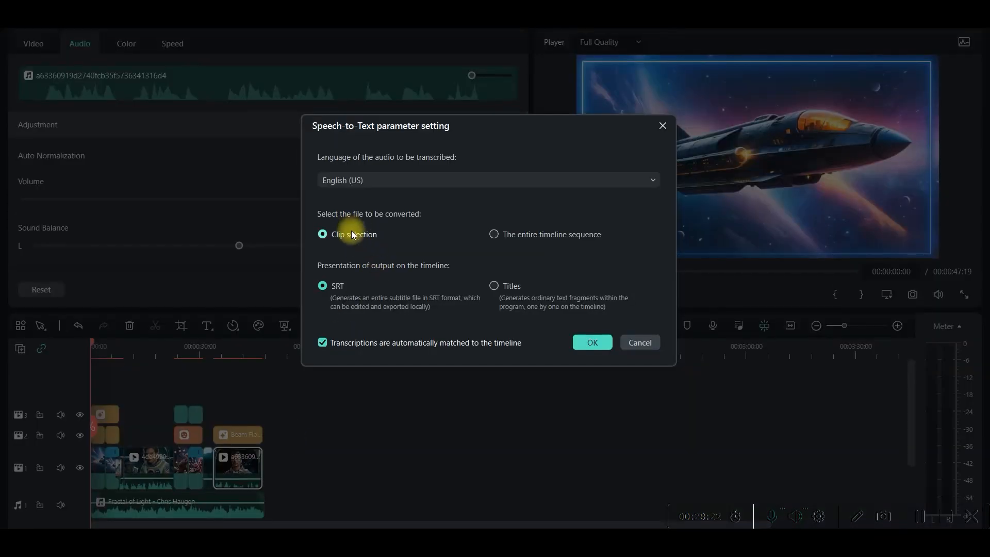
click(542, 236)
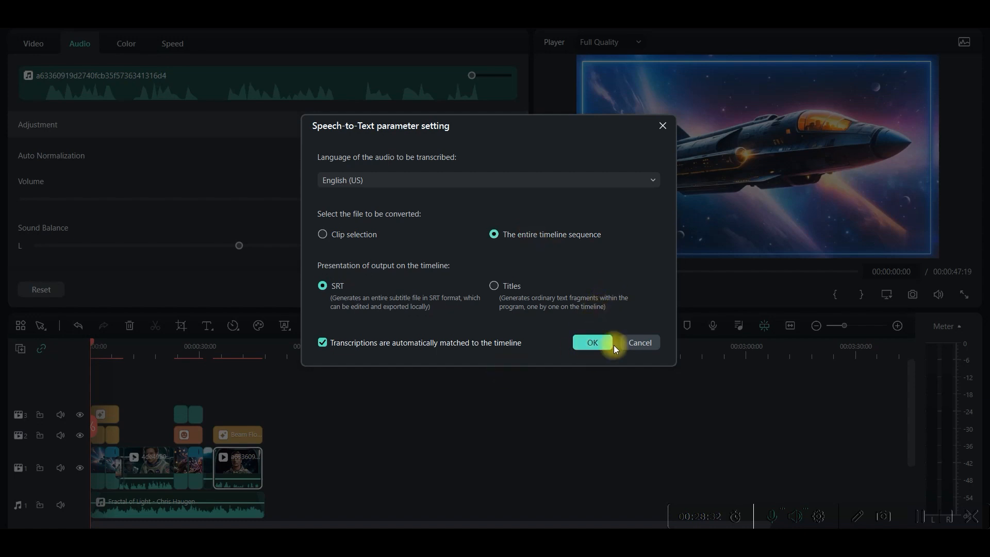
click(593, 343)
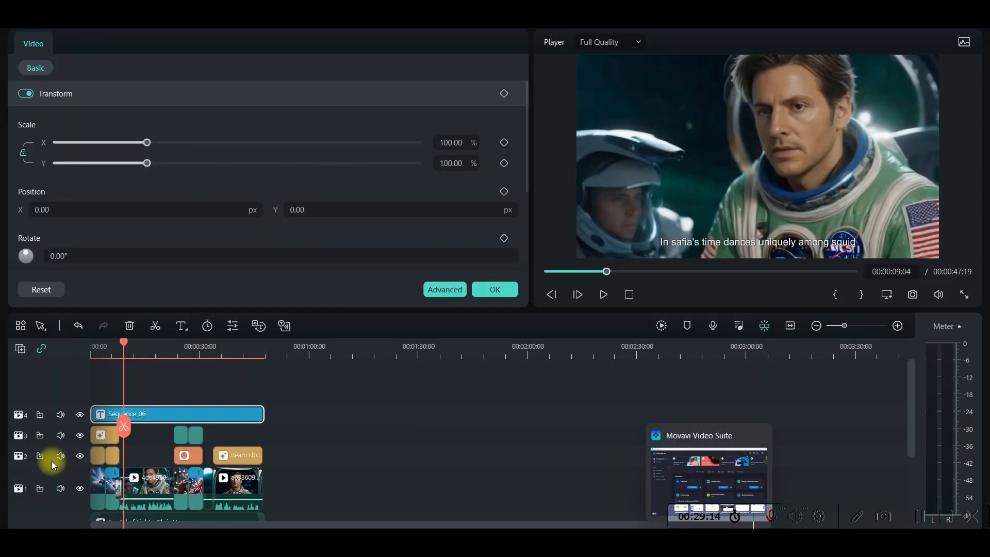
- Open the generated subtitle file for editing and apply the orange-outlined text preset to the line "In safia's time dances uniquely among squid"
double_click(189, 417)
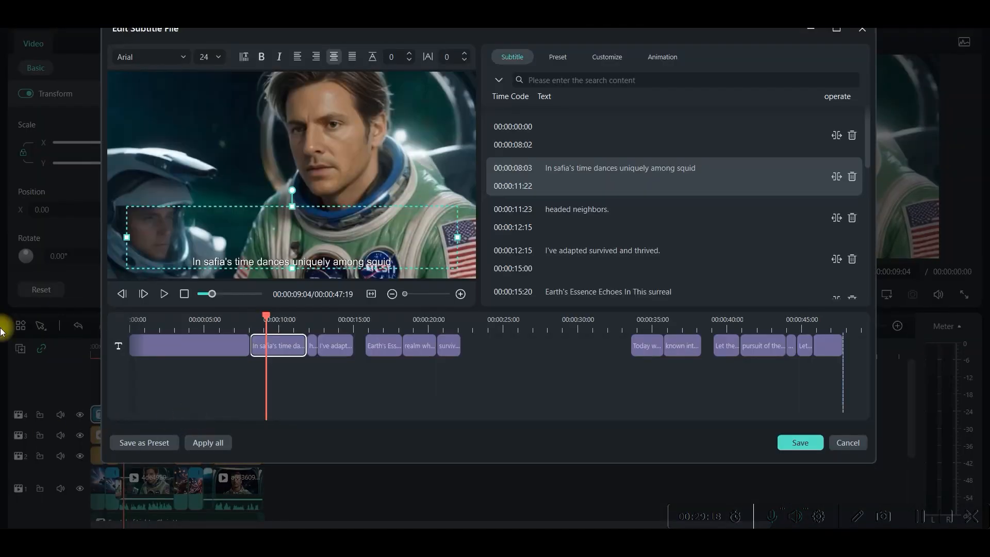
click(619, 175)
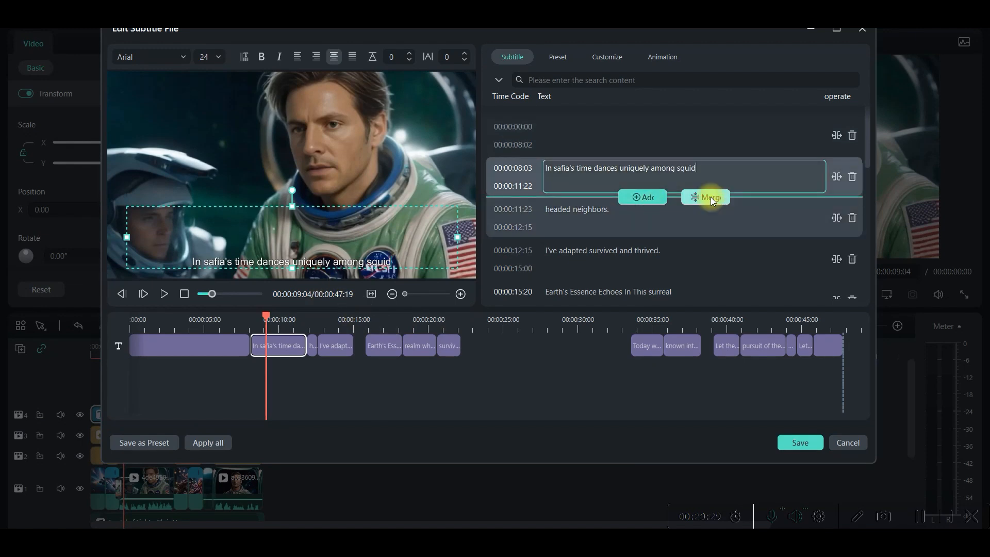
click(559, 59)
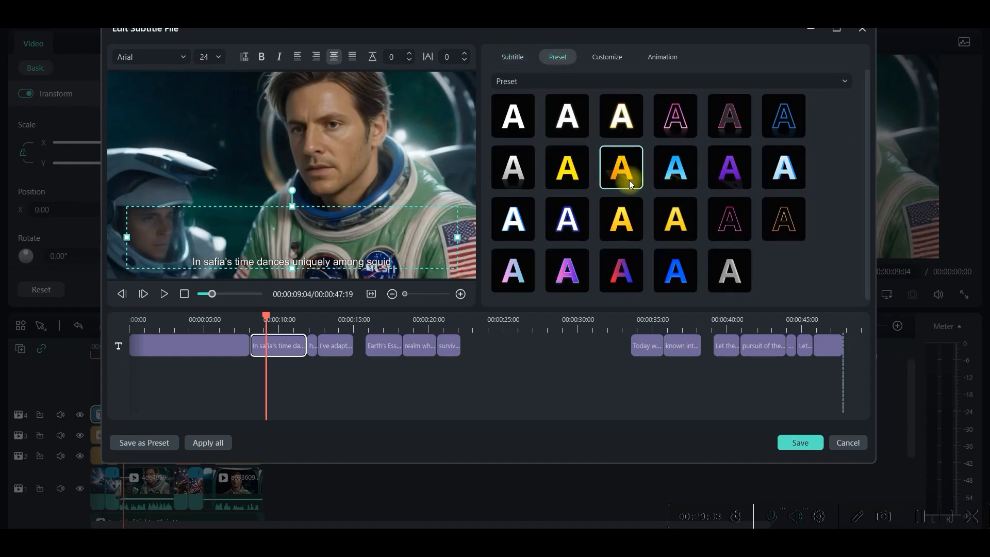
click(620, 273)
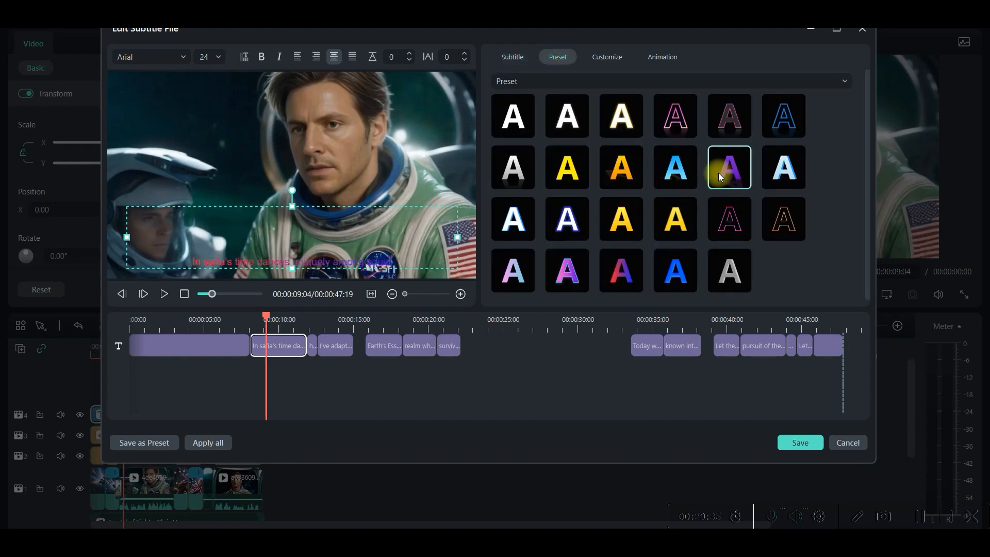
- Customize the selected subtitle line by changing its outline color to green and choosing a shadow color
click(614, 60)
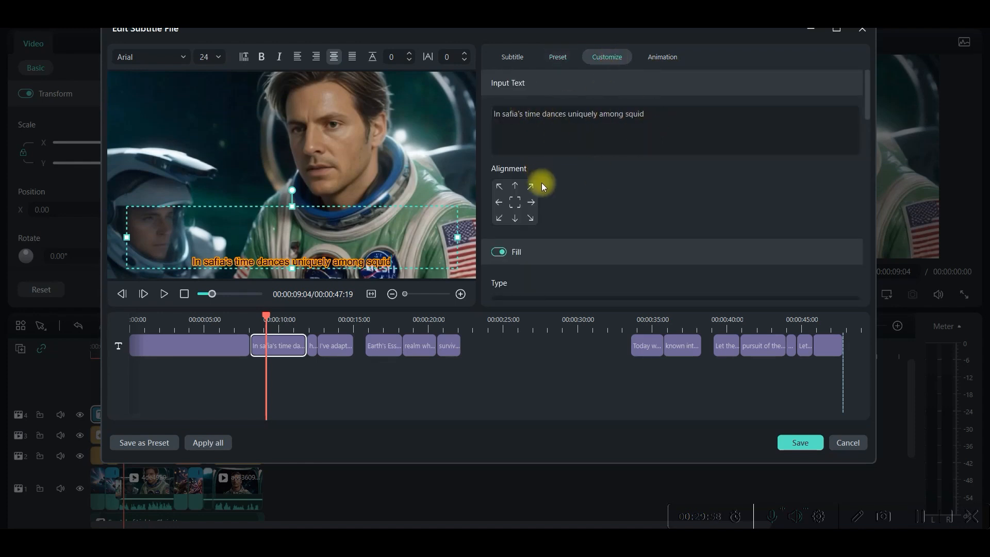
scroll(521, 196, down, 2)
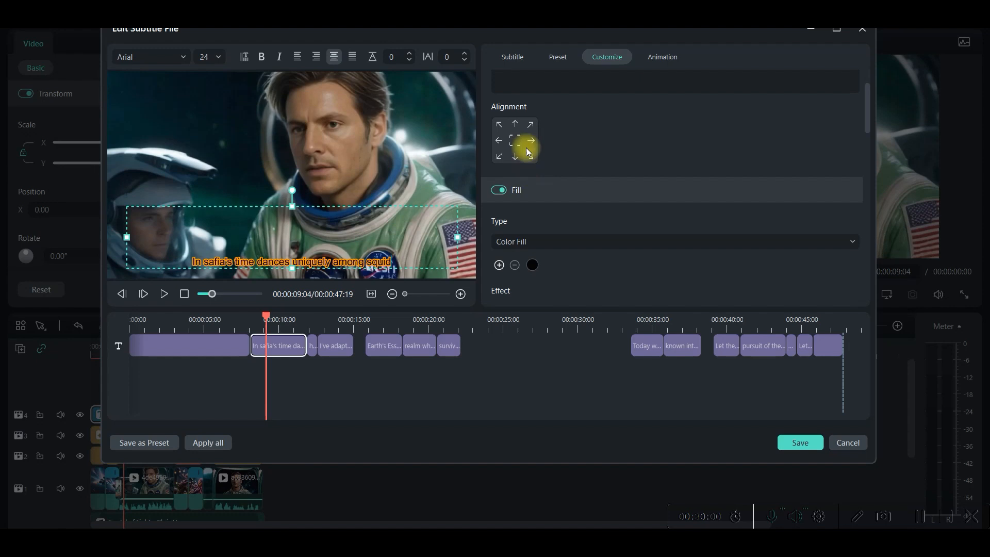
click(530, 191)
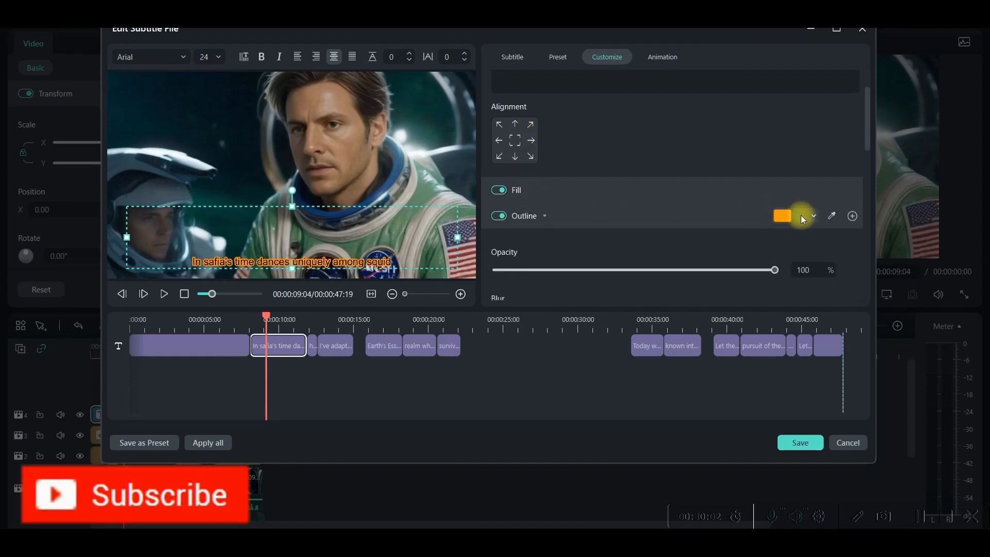
click(831, 216)
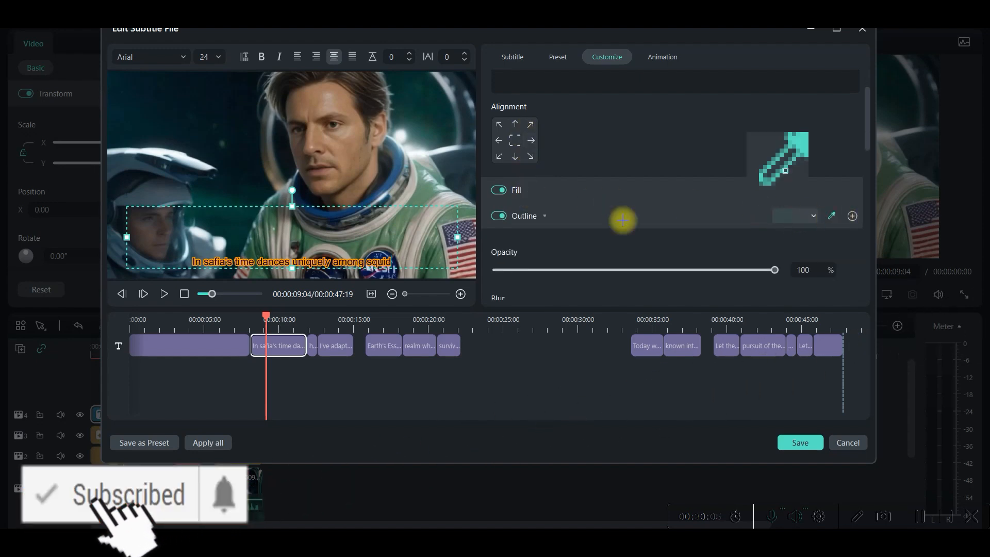
click(443, 235)
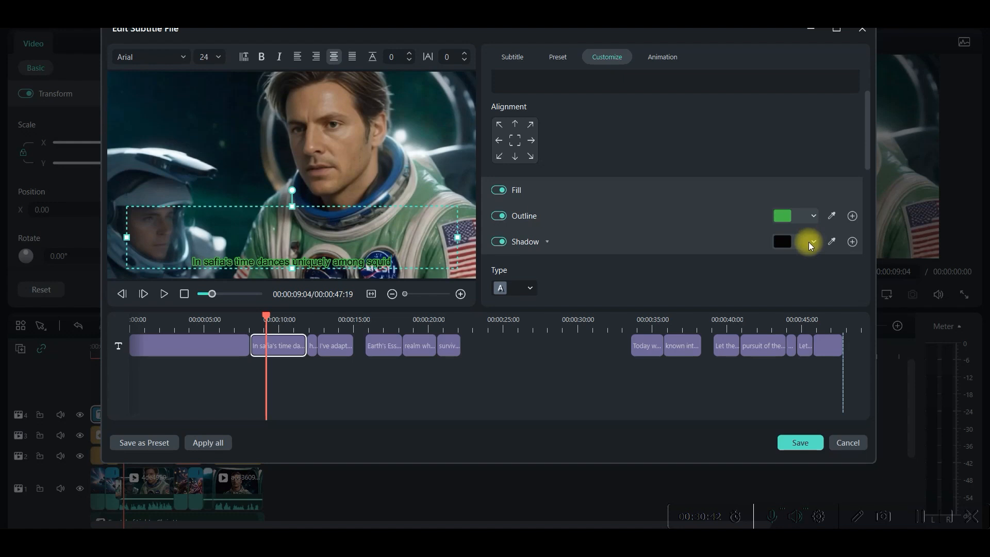
click(809, 243)
click(784, 260)
- Apply the first Typewriter preset as the selected subtitle line's In animation
click(662, 57)
click(553, 178)
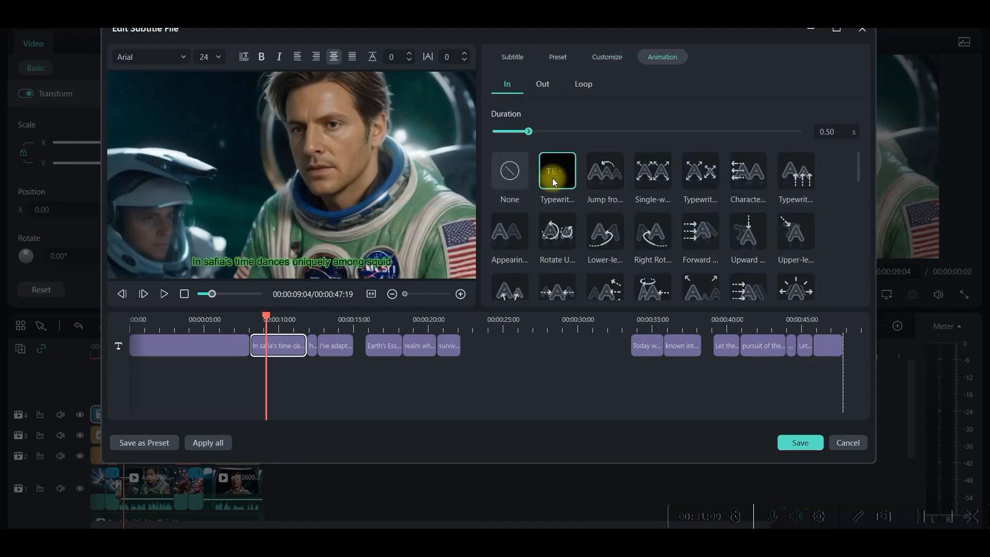
- Switch the In animation to the "Single-w..." preset, apply the styling to all subtitle lines and save the subtitle file
click(652, 173)
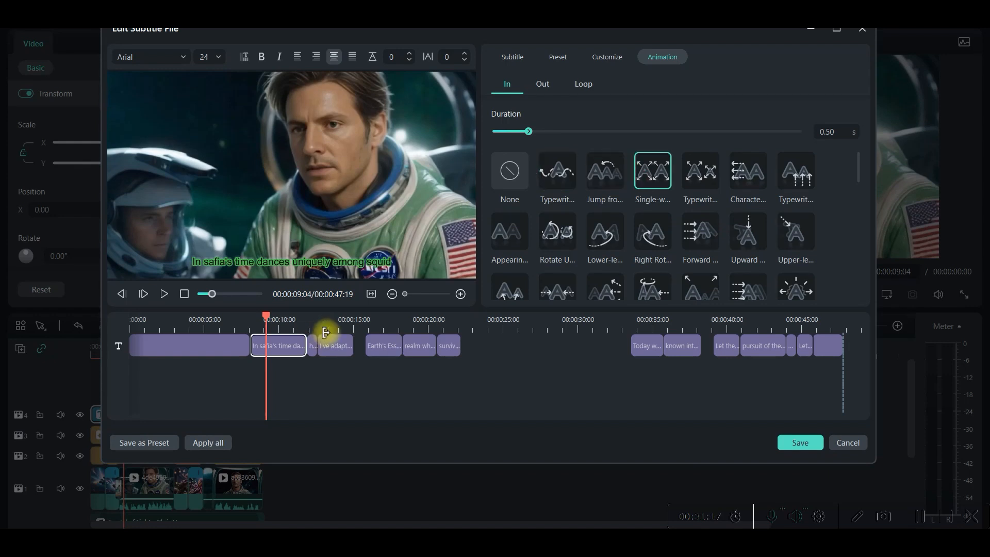
click(205, 446)
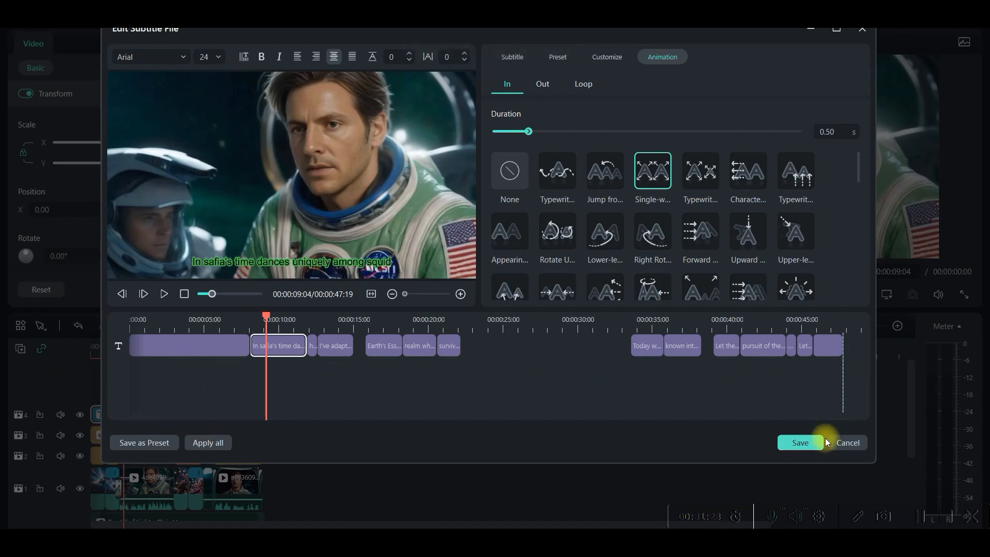
click(806, 441)
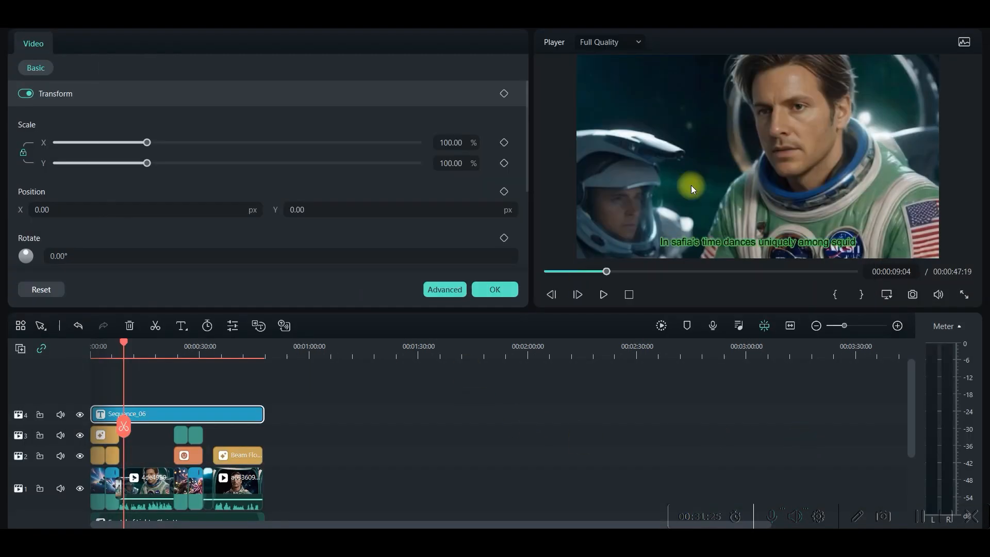
- Open the project's local export settings, check the file name and save folder, and set the export quality to Higher
click(878, 30)
drag(632, 137, 522, 137)
click(629, 163)
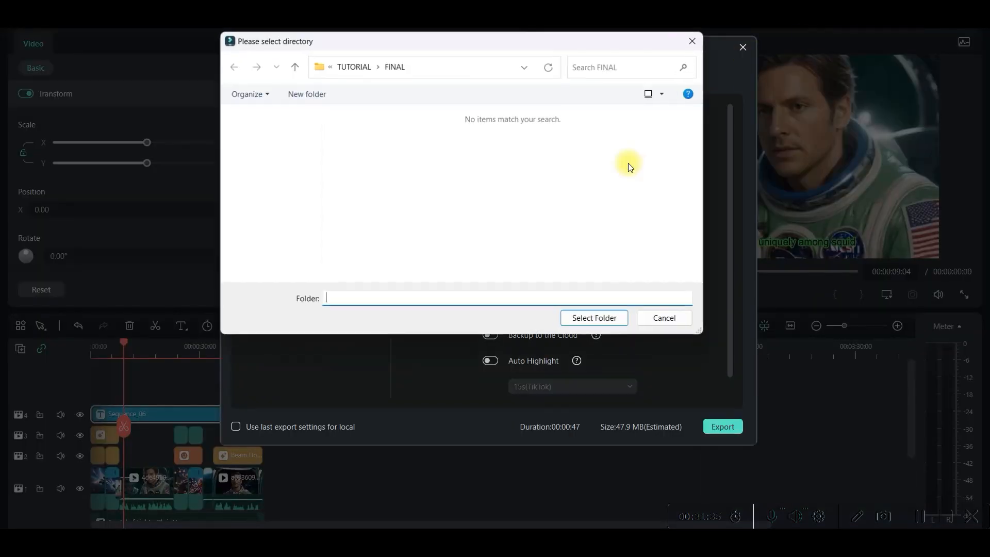
click(692, 40)
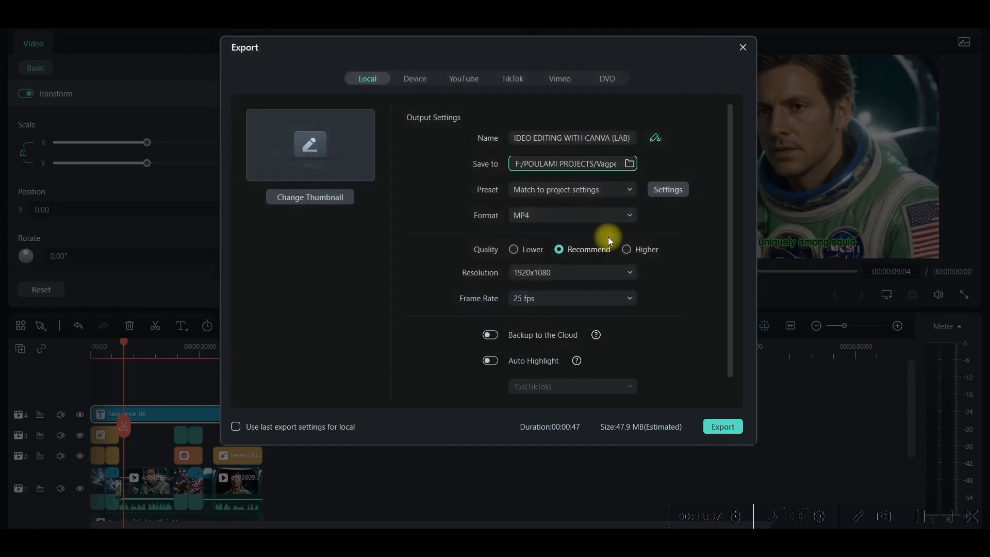
click(626, 249)
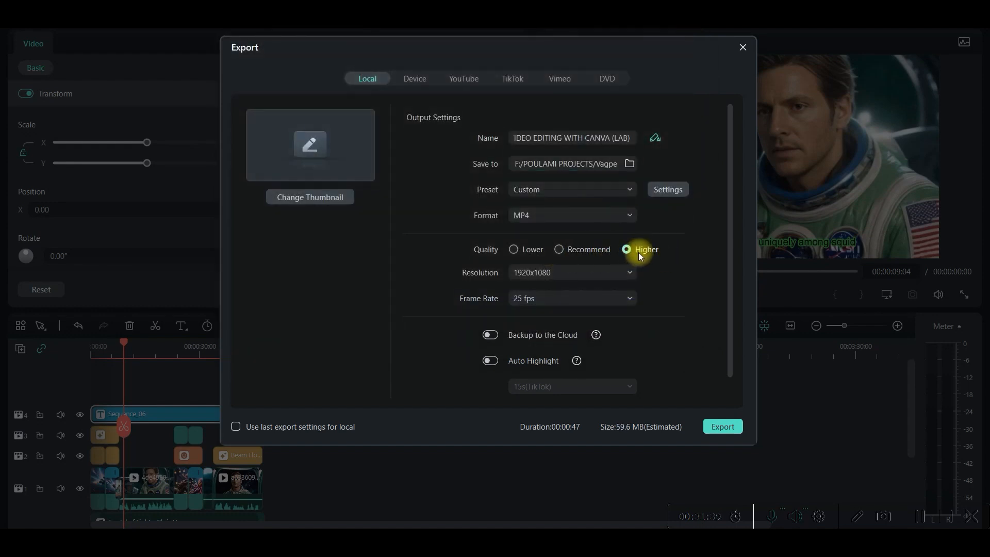